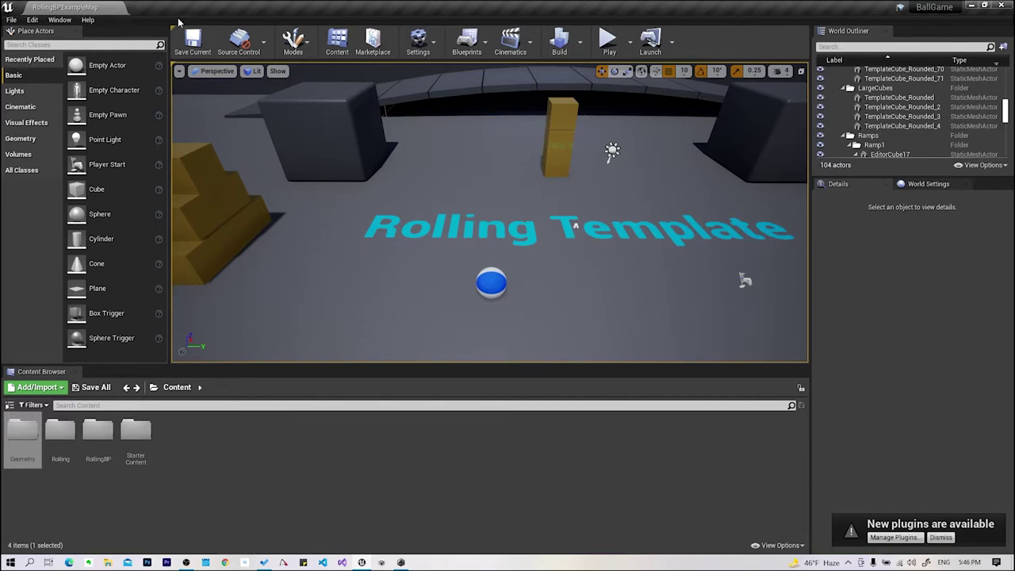
- Open Geometry > Meshes and open the 1M_Cube mesh in the Static Mesh Editor
{"action": "double_click", "coordinate": [24, 434]}
{"action": "double_click", "coordinate": [22, 430]}
{"action": "double_click", "coordinate": [24, 444]}
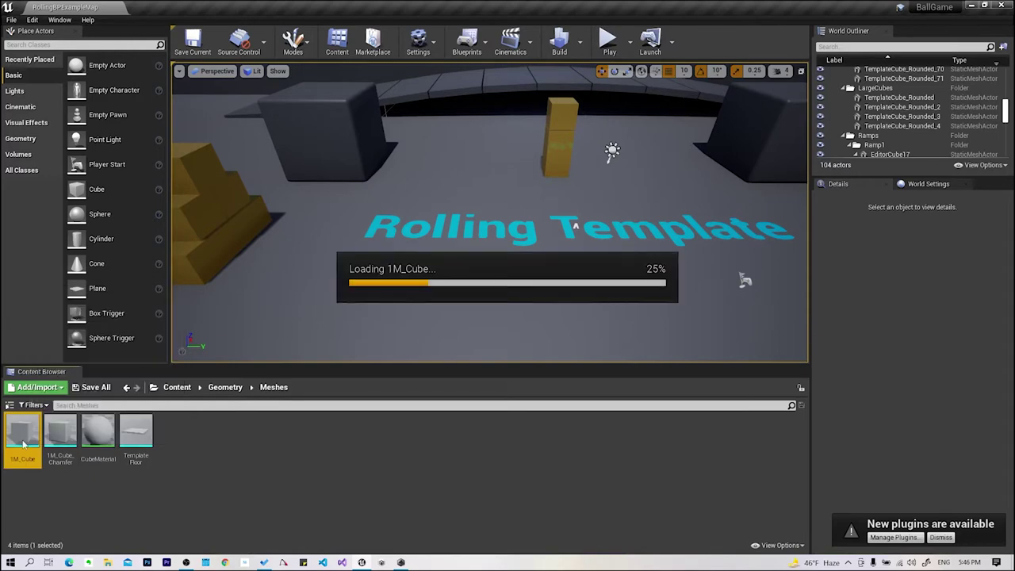
- Switch between the level and the 1M_Cube mesh editor, then close the mesh editor
{"action": "left_click", "coordinate": [68, 7]}
{"action": "left_click", "coordinate": [159, 7]}
{"action": "left_click", "coordinate": [67, 7]}
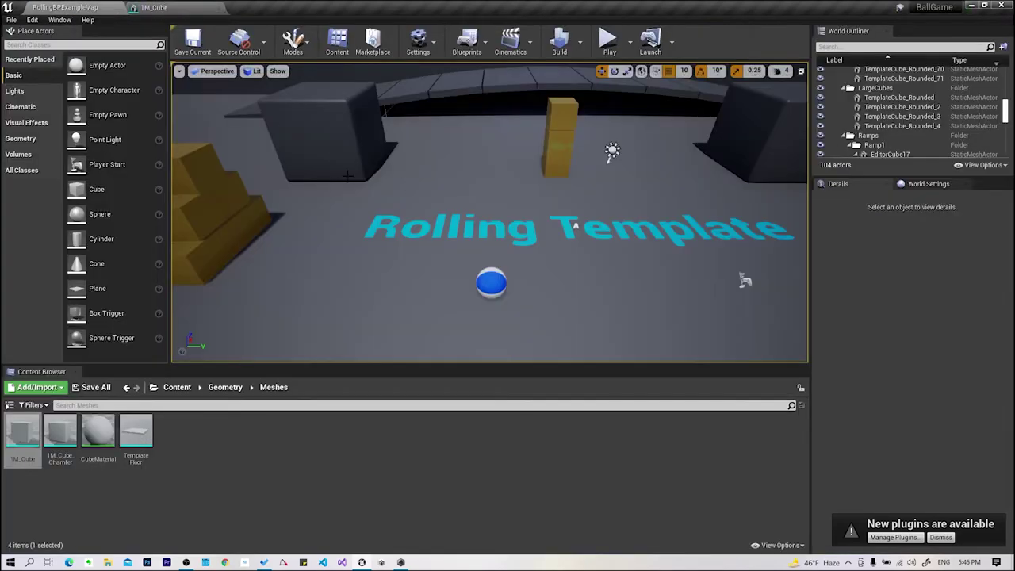
{"action": "left_click", "coordinate": [154, 7]}
{"action": "left_click", "coordinate": [109, 7]}
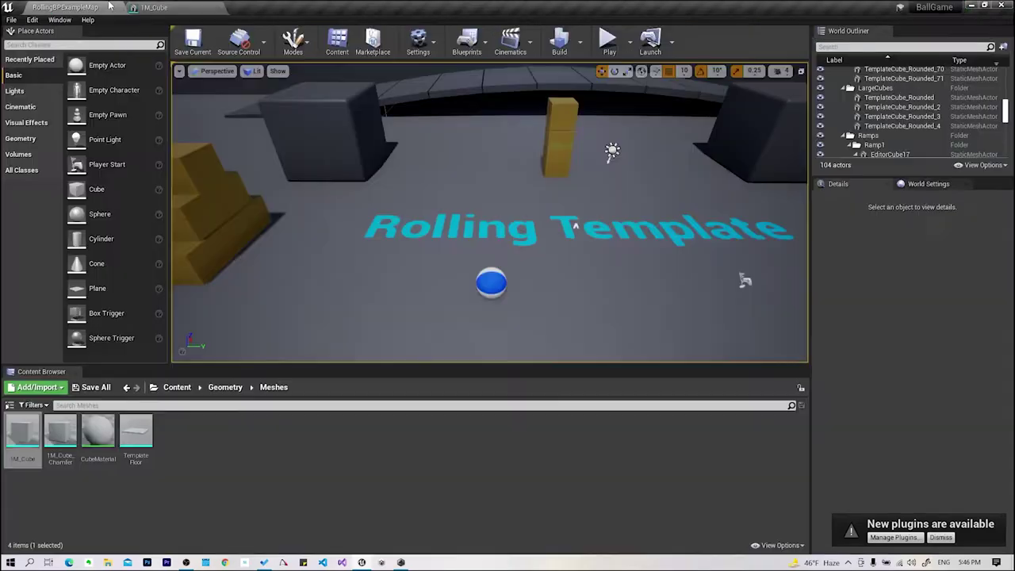
{"action": "left_click", "coordinate": [155, 7]}
{"action": "left_click", "coordinate": [91, 6]}
{"action": "left_click", "coordinate": [179, 7]}
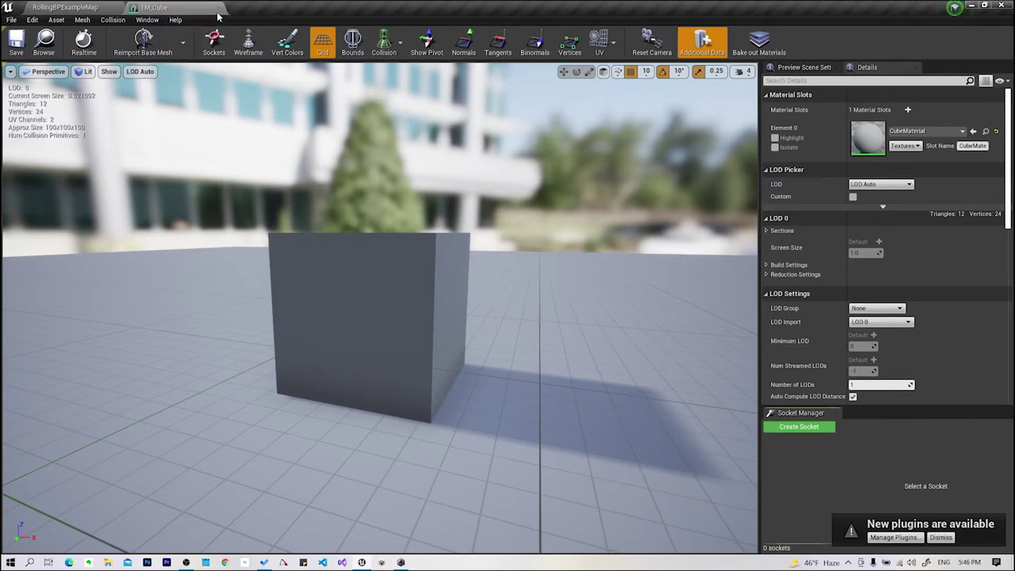
{"action": "left_click", "coordinate": [219, 8]}
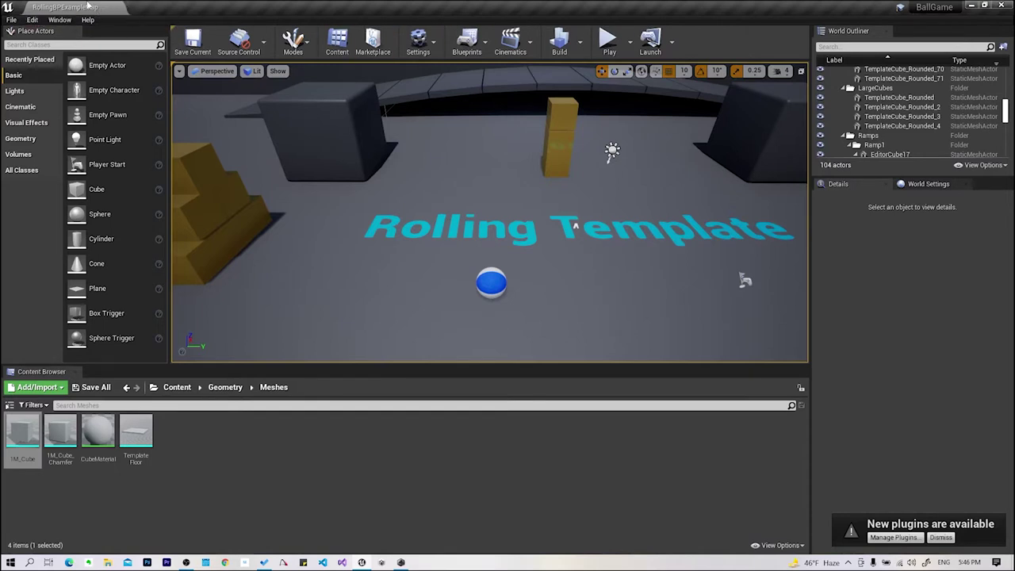
{"action": "left_click", "coordinate": [901, 9]}
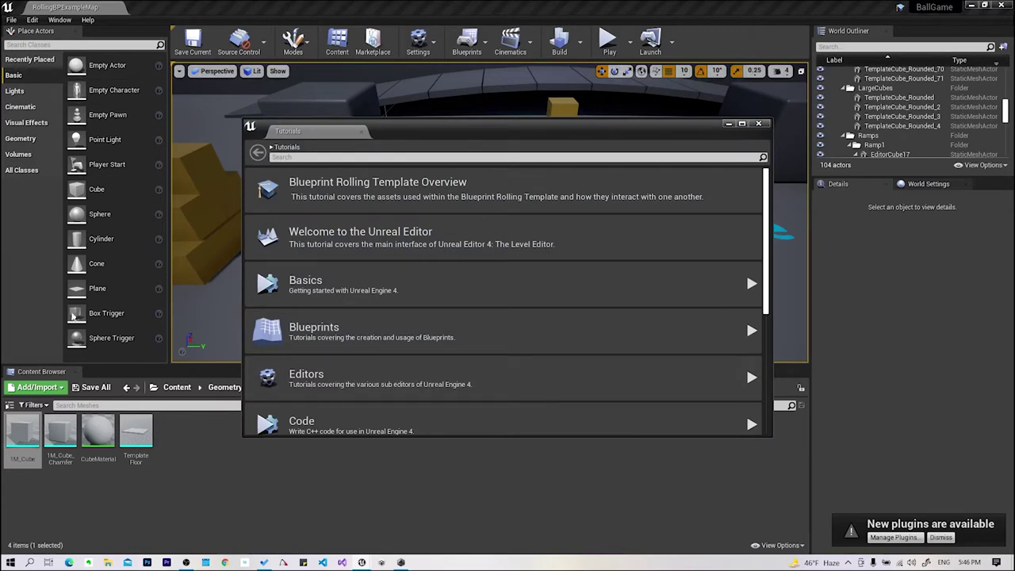
{"action": "scroll", "coordinate": [409, 342], "scroll_direction": "down", "scroll_amount": 1}
{"action": "scroll", "coordinate": [410, 343], "scroll_direction": "down", "scroll_amount": 2}
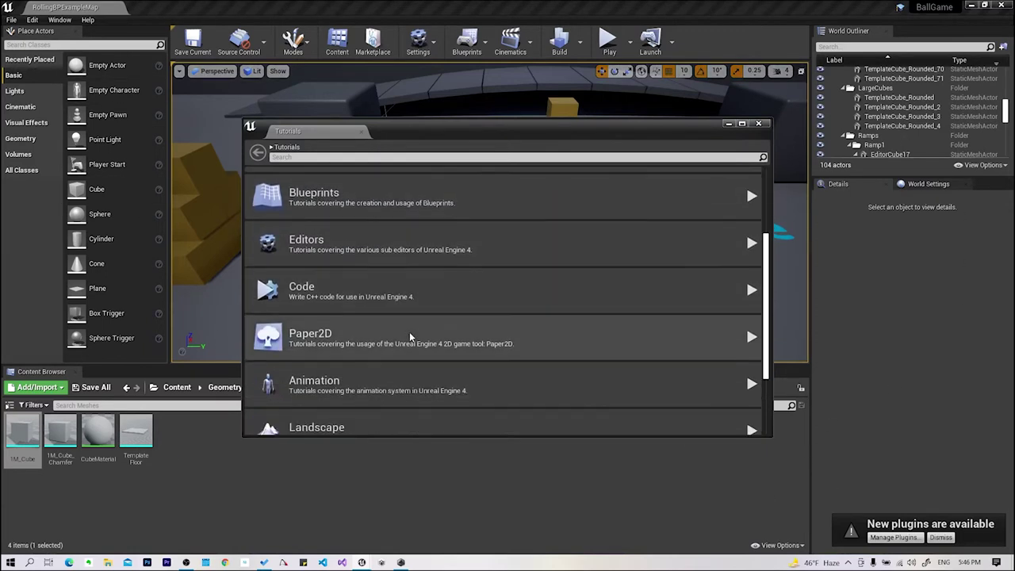
{"action": "scroll", "coordinate": [411, 340], "scroll_direction": "down", "scroll_amount": 2}
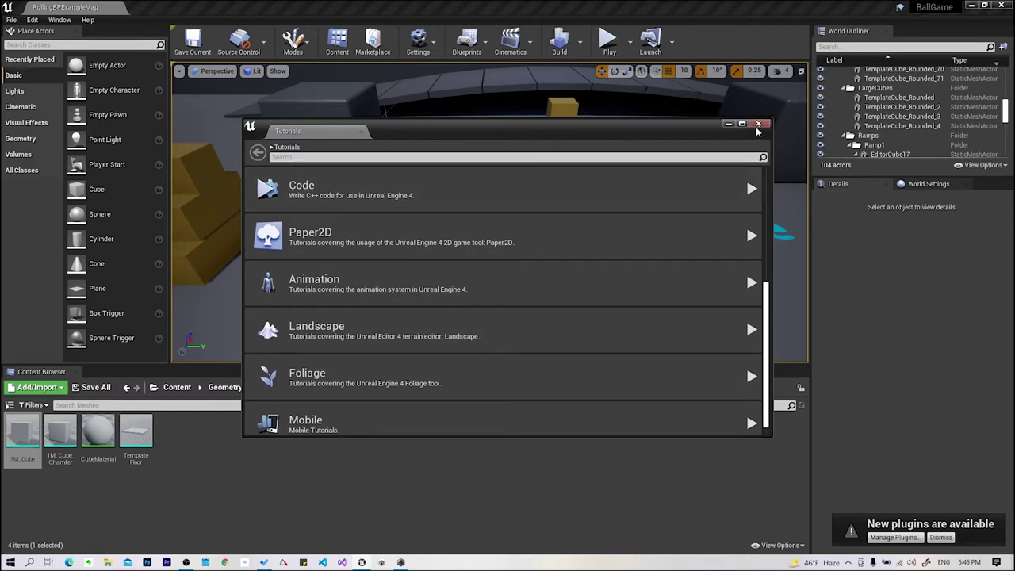
{"action": "left_click", "coordinate": [758, 124]}
{"action": "mouse_move", "coordinate": [941, 13]}
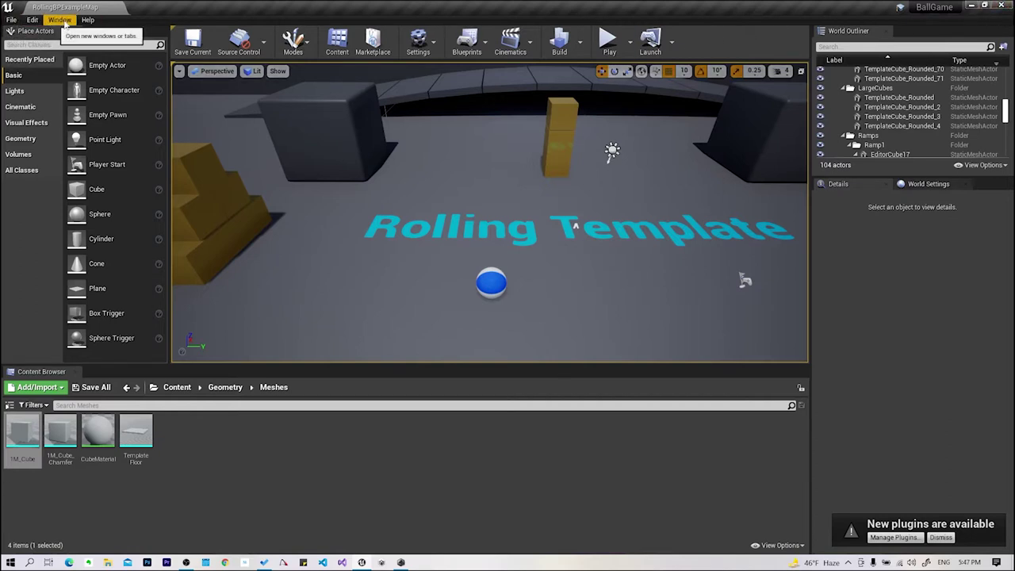
{"action": "left_click", "coordinate": [13, 22]}
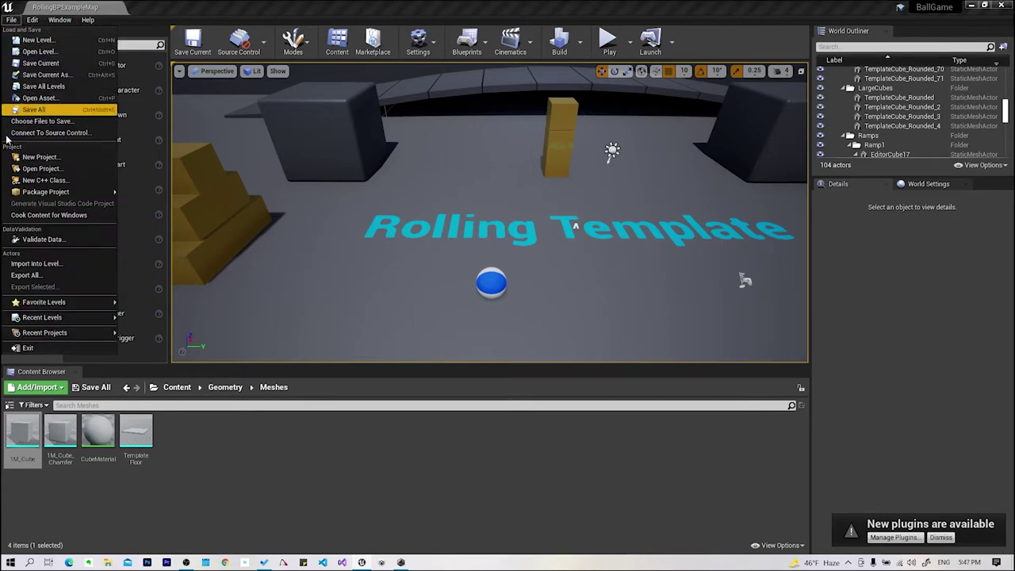
{"action": "mouse_move", "coordinate": [46, 192]}
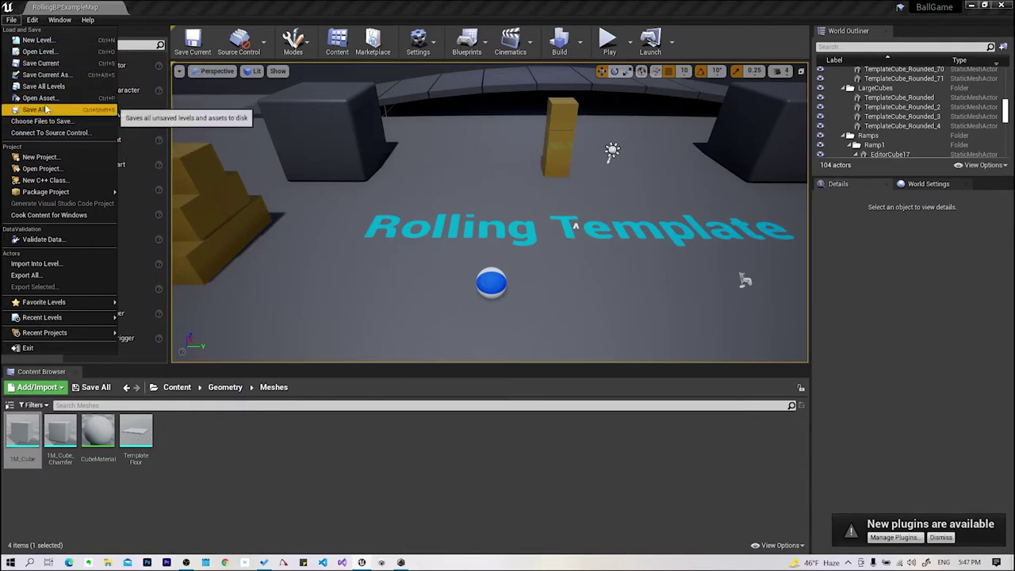
{"action": "left_click", "coordinate": [33, 19]}
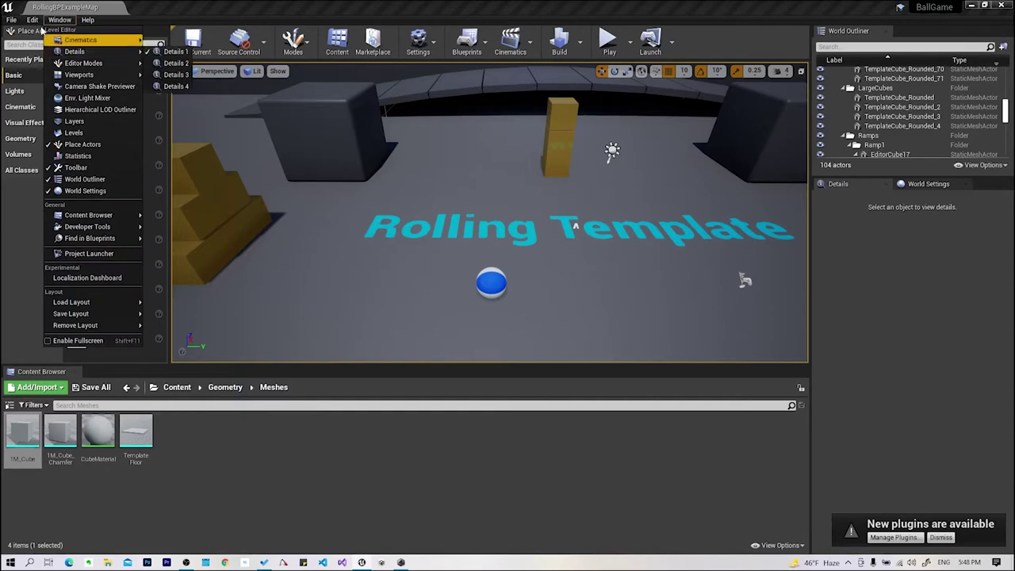
{"action": "mouse_move", "coordinate": [56, 25]}
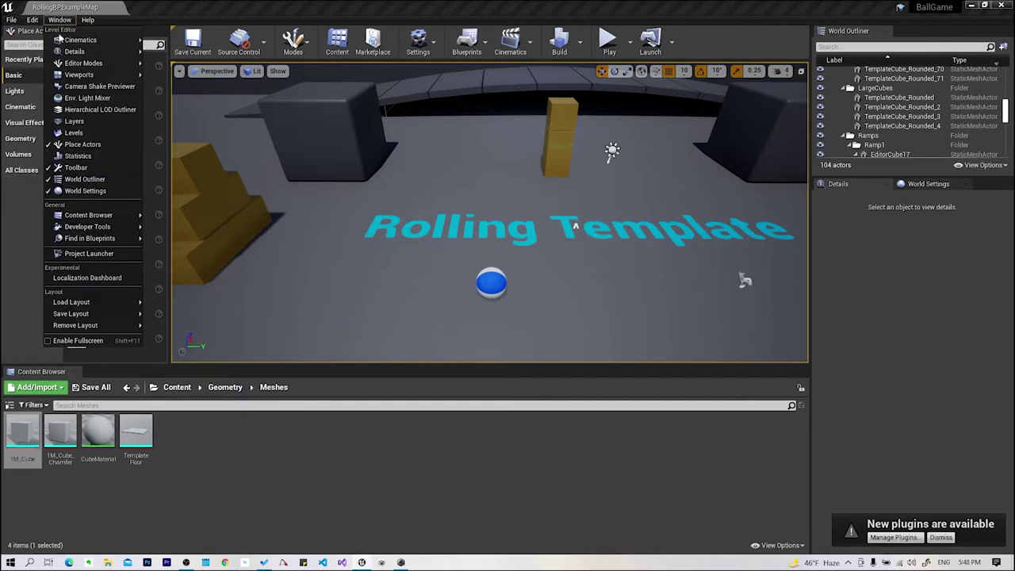
{"action": "mouse_move", "coordinate": [68, 215]}
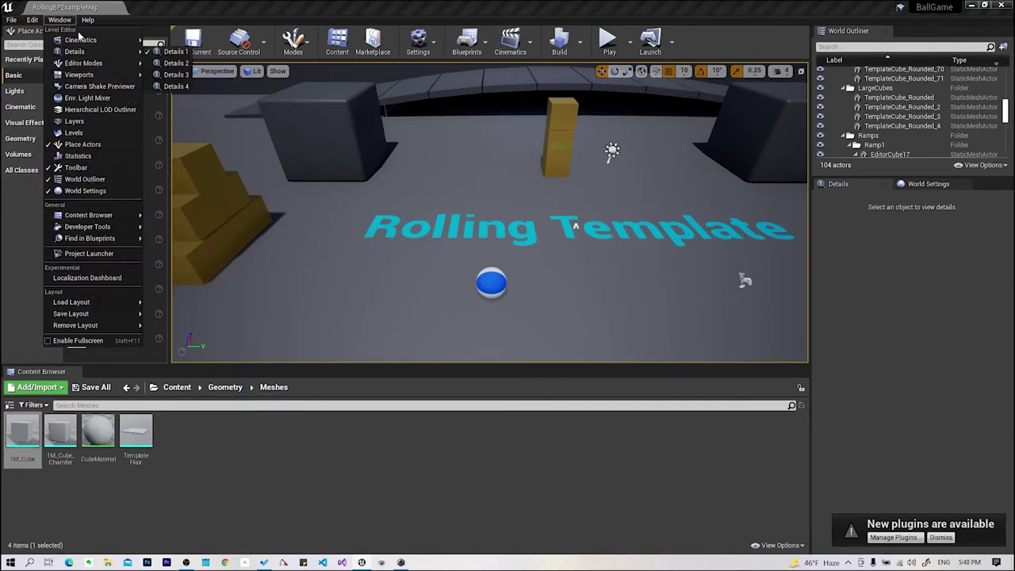
{"action": "mouse_move", "coordinate": [75, 51]}
{"action": "left_click", "coordinate": [193, 14]}
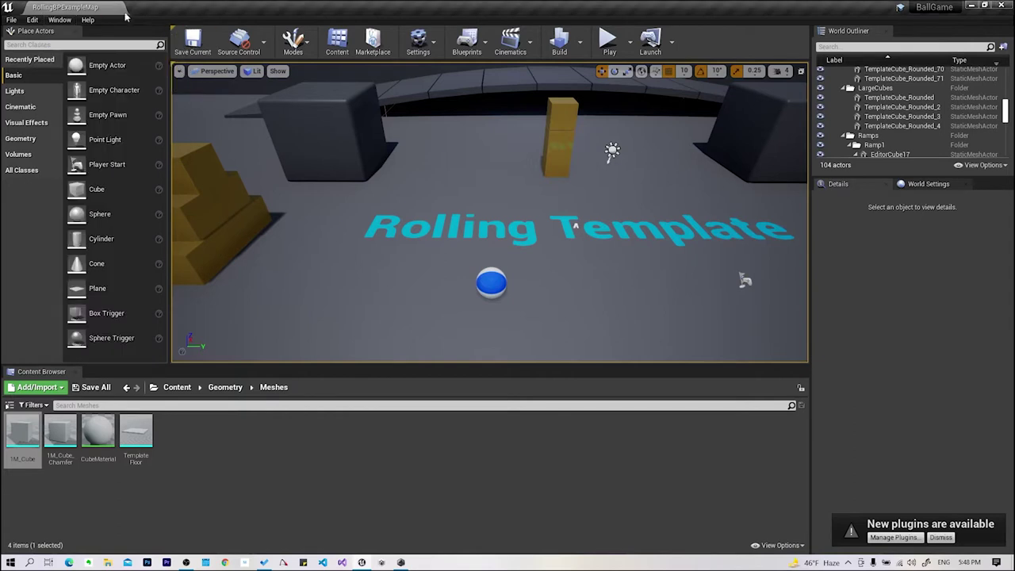
{"action": "left_click", "coordinate": [59, 19]}
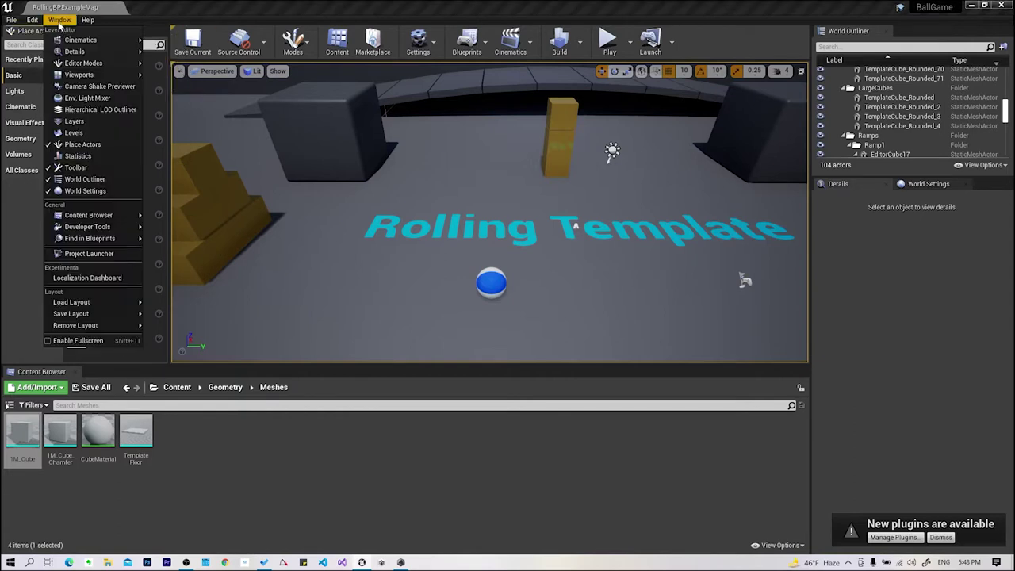
{"action": "mouse_move", "coordinate": [75, 51]}
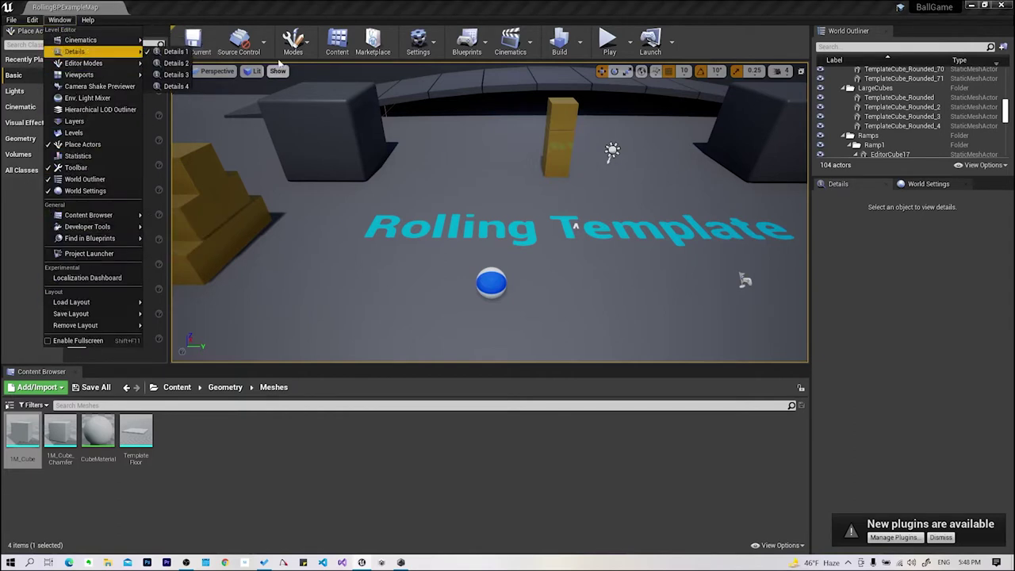
{"action": "left_click", "coordinate": [214, 87]}
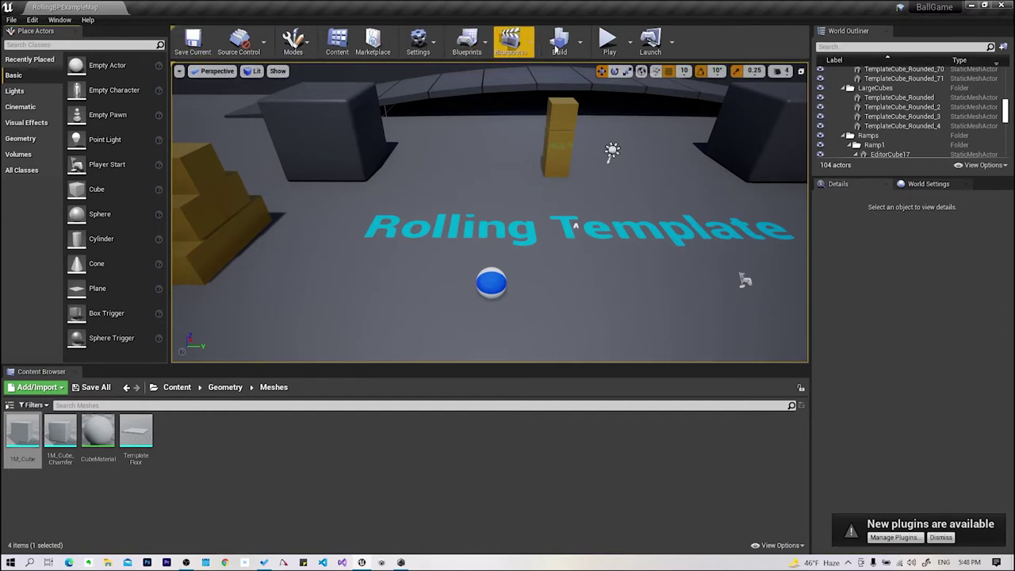
{"action": "left_click", "coordinate": [607, 44]}
- Play-test the level by controlling the ball, stop with Esc, and save RollingBPExampleMap.umap
{"action": "left_click", "coordinate": [555, 165]}
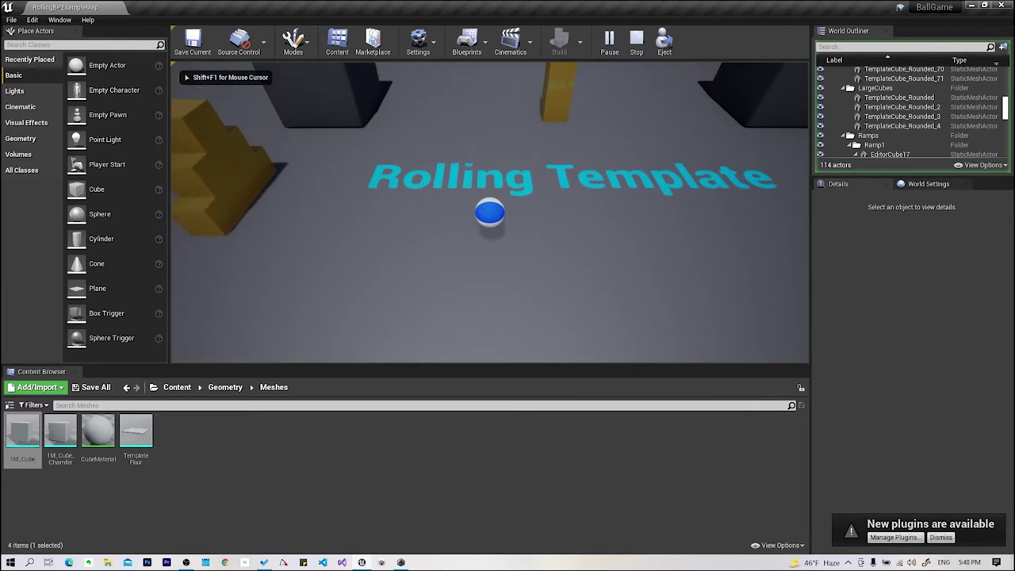
{"action": "key", "text": "Escape"}
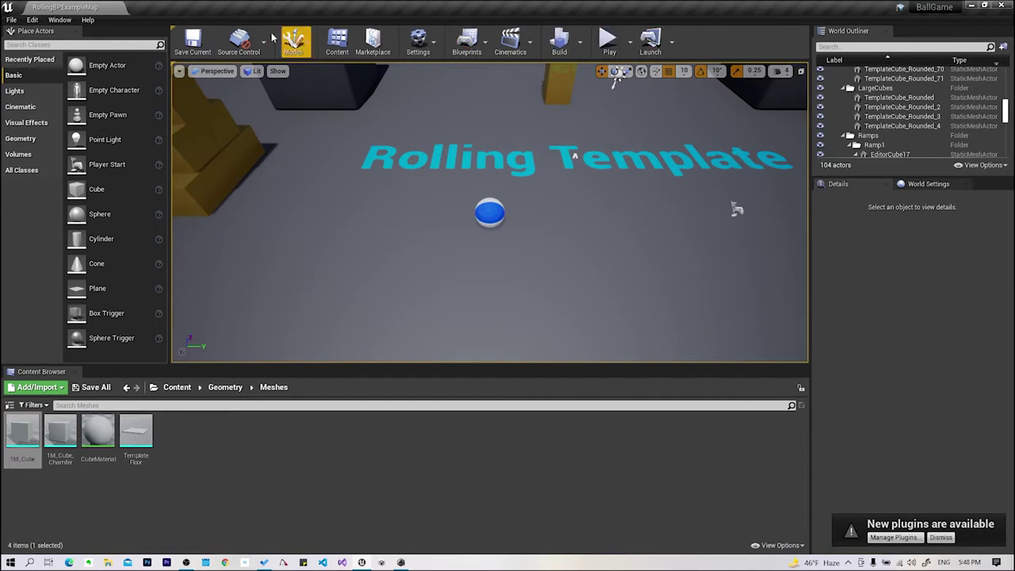
{"action": "left_click", "coordinate": [194, 42]}
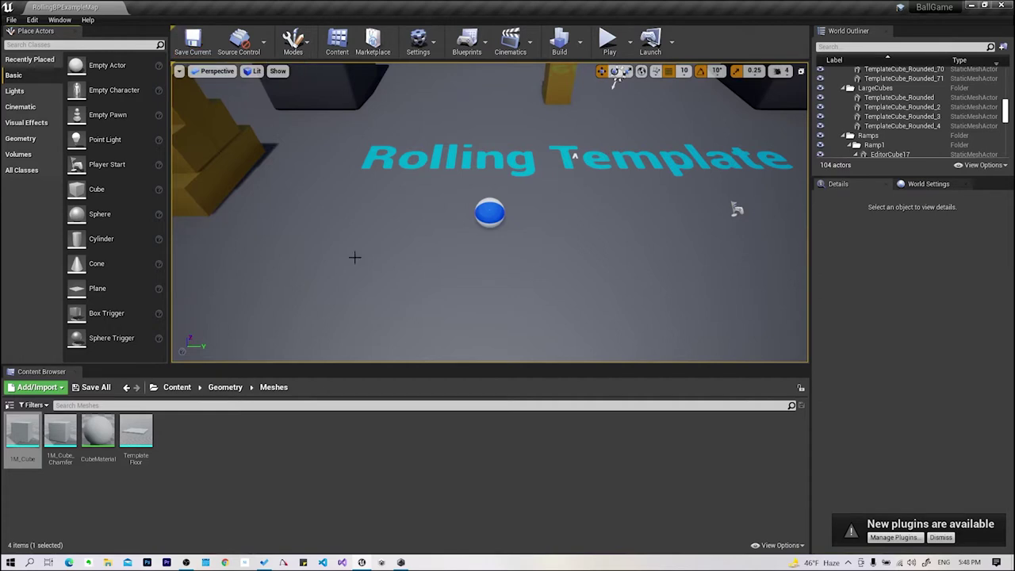
{"action": "right_click_drag", "start_coordinate": [535, 211], "coordinate": [534, 182]}
- Drag the top gold cube off its stack, then undo the move
{"action": "left_click", "coordinate": [260, 193]}
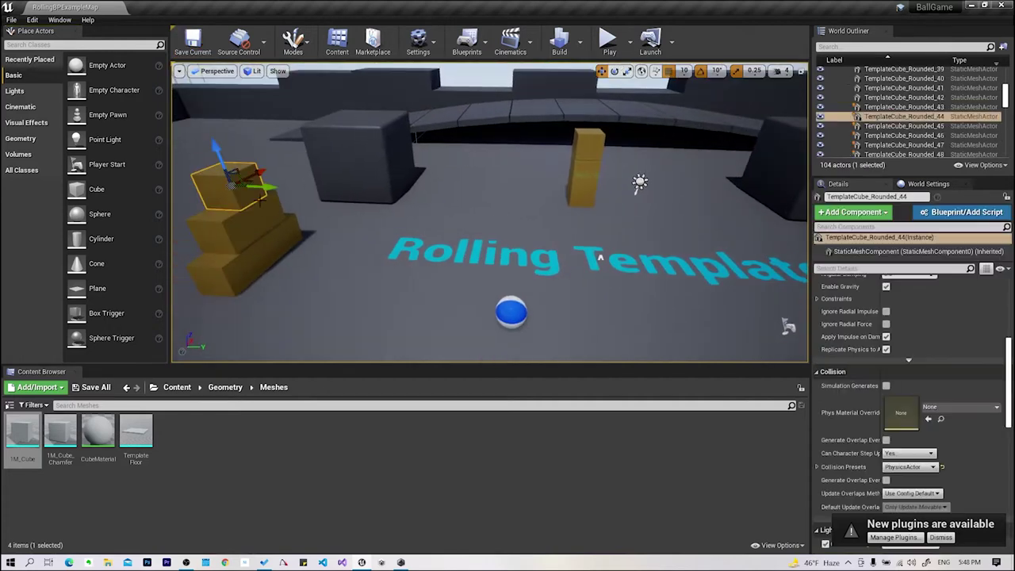
{"action": "left_click_drag", "start_coordinate": [262, 194], "coordinate": [434, 340]}
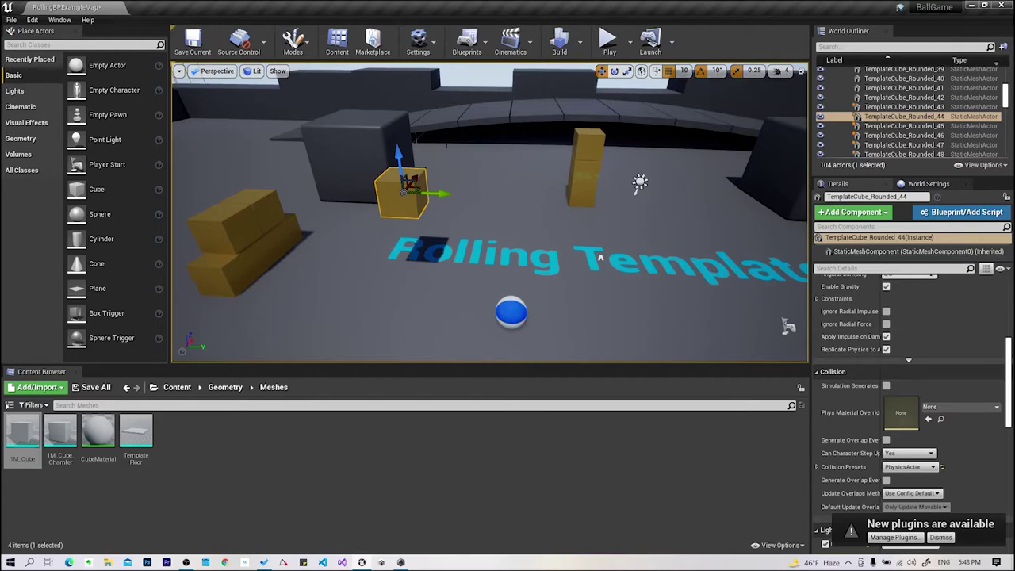
{"action": "key", "text": "ctrl+z"}
{"action": "left_click", "coordinate": [405, 270]}
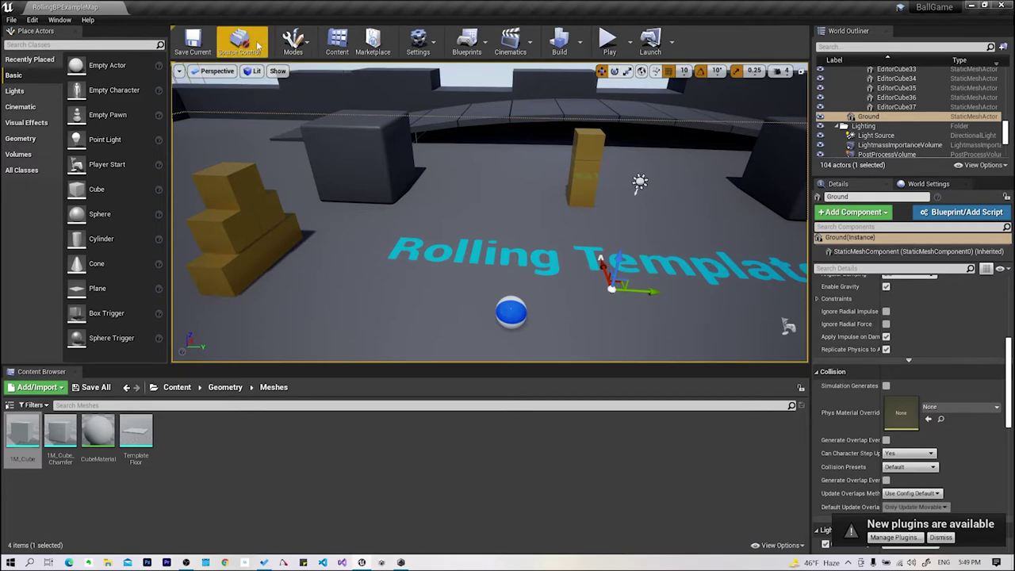
- Open the editor modes list, then return the Content Browser to the top-level Content folder
{"action": "left_click", "coordinate": [305, 47]}
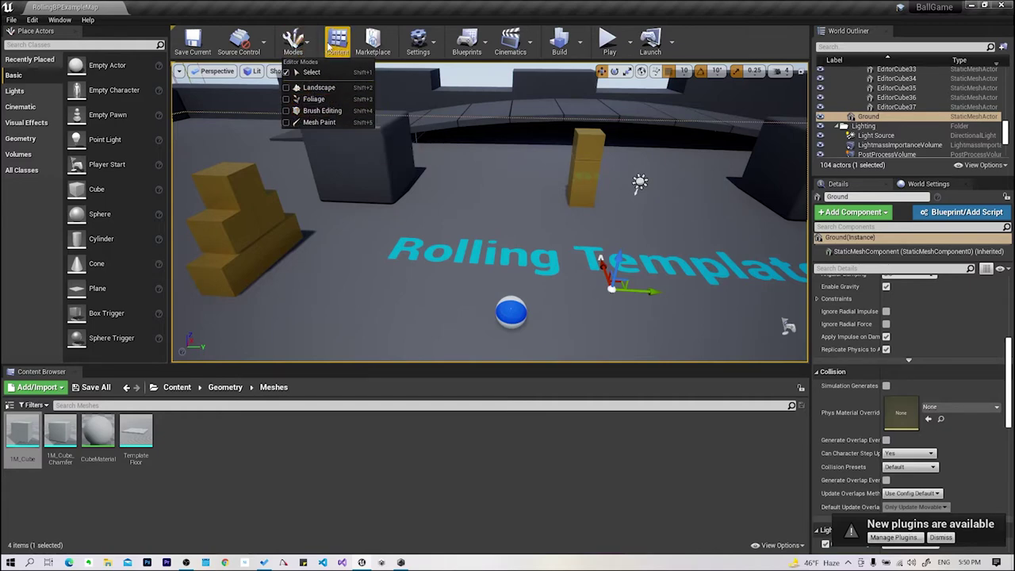
{"action": "left_click", "coordinate": [458, 99]}
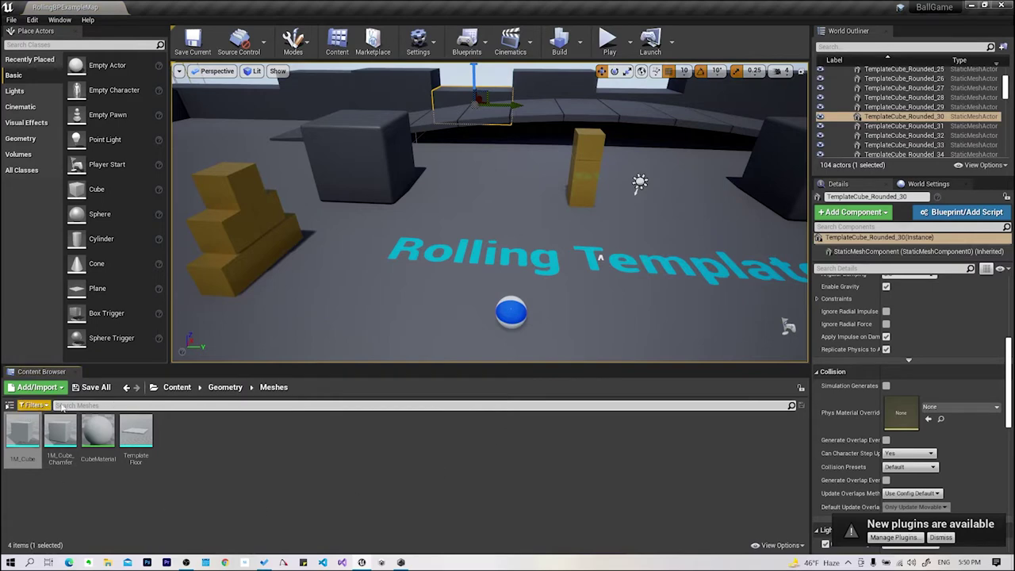
{"action": "left_click", "coordinate": [126, 387]}
{"action": "left_click", "coordinate": [150, 503]}
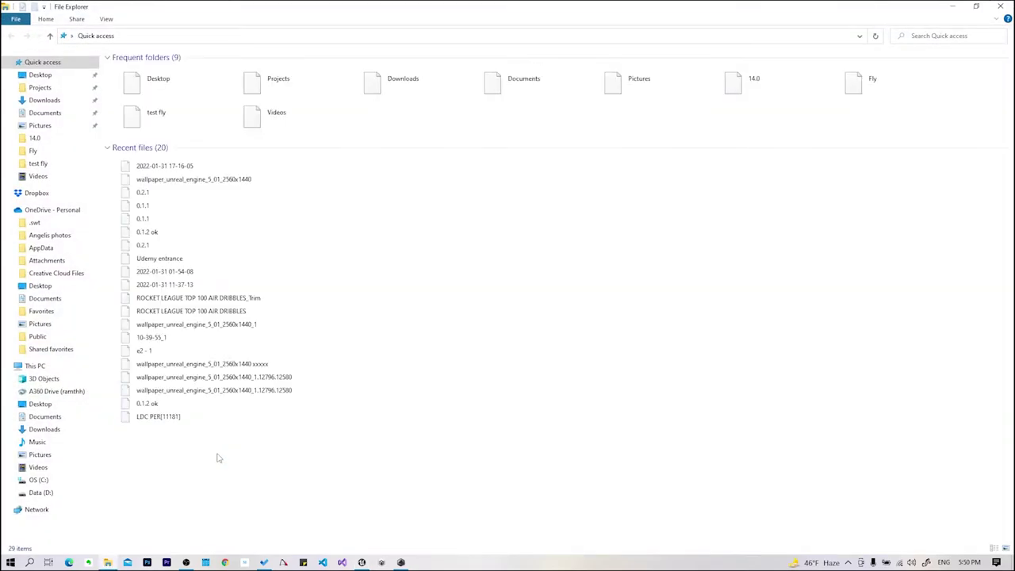
- Restore the File Explorer Quick access window to a smaller size and close it
{"action": "mouse_move", "coordinate": [352, 6]}
{"action": "left_mouse_down"}
{"action": "mouse_move", "coordinate": [353, 129]}
{"action": "mouse_move", "coordinate": [578, 112]}
{"action": "left_mouse_up"}
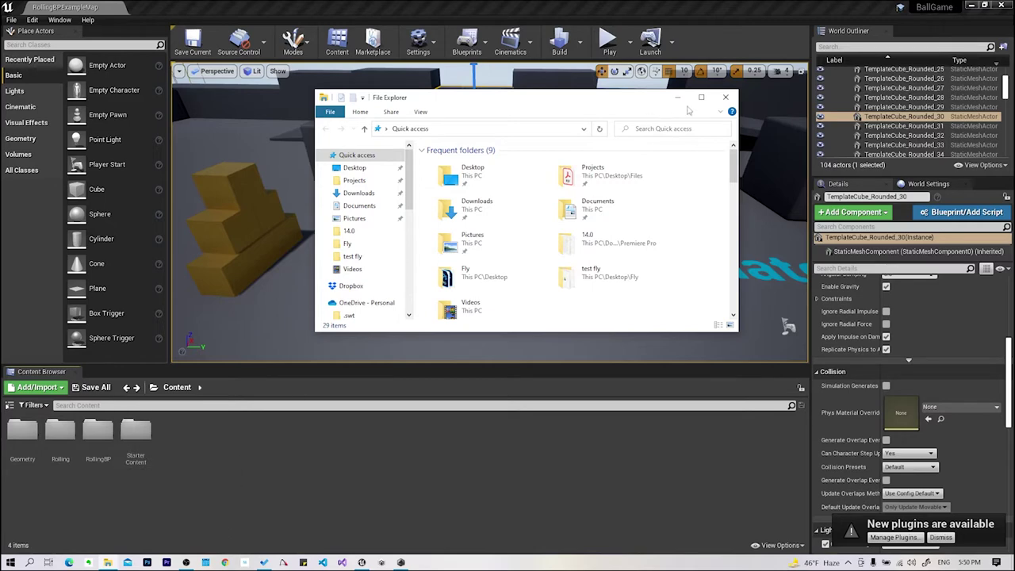
{"action": "left_click", "coordinate": [725, 97]}
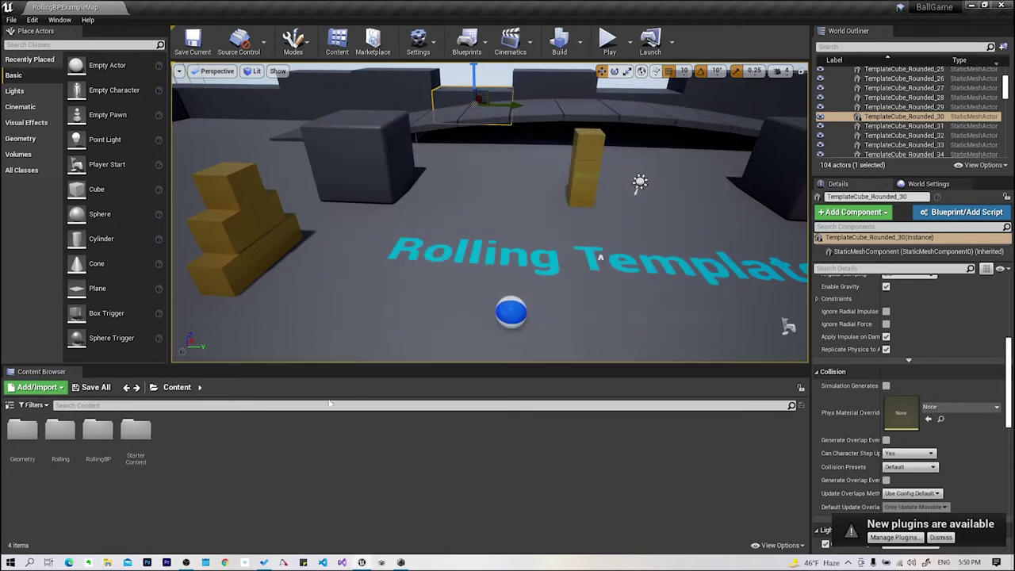
{"action": "double_click", "coordinate": [11, 442]}
{"action": "double_click", "coordinate": [22, 433]}
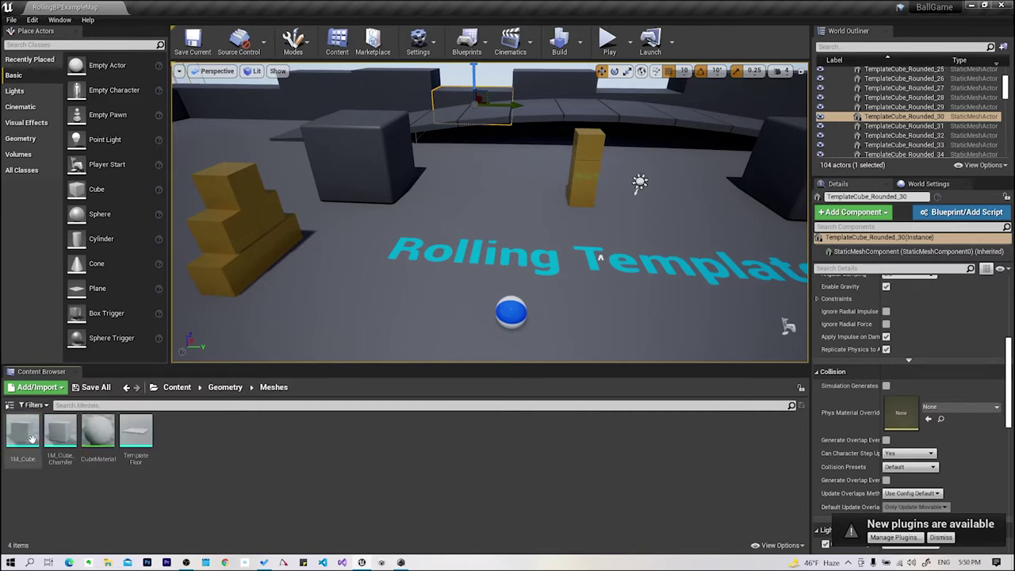
{"action": "left_click", "coordinate": [126, 387]}
{"action": "left_click", "coordinate": [126, 388]}
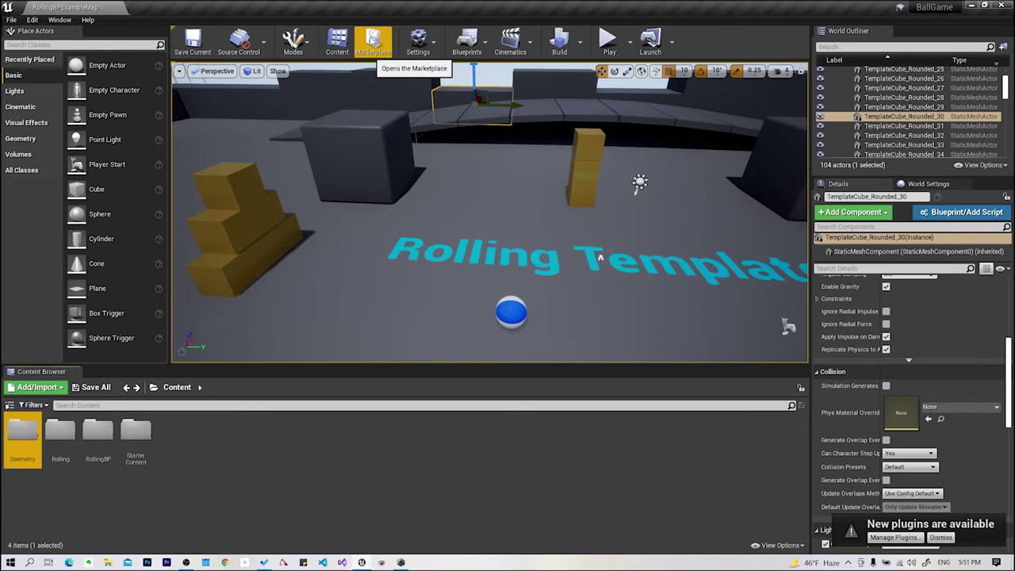
{"action": "left_click", "coordinate": [424, 41]}
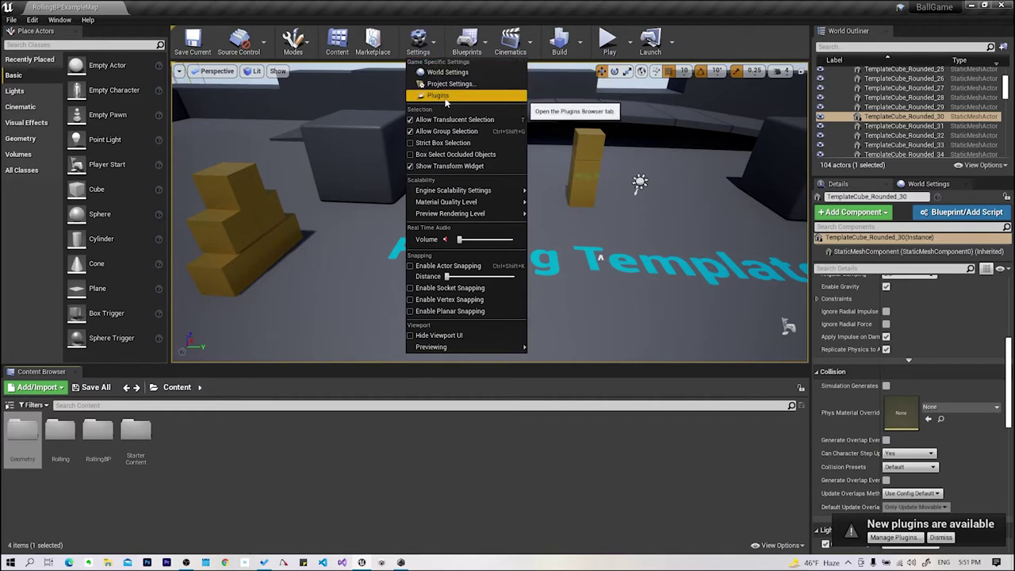
{"action": "mouse_move", "coordinate": [453, 190]}
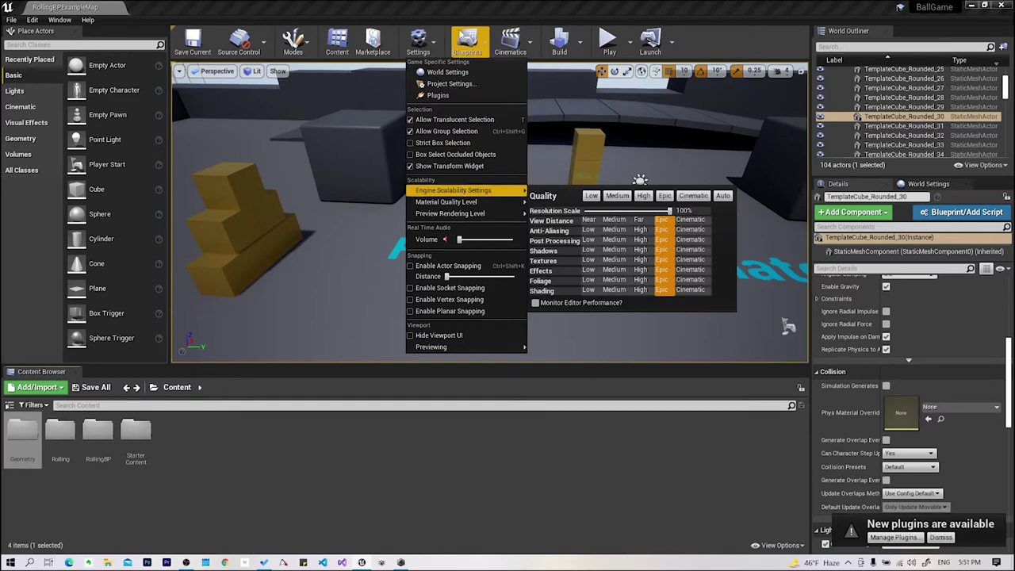
{"action": "left_click", "coordinate": [418, 40]}
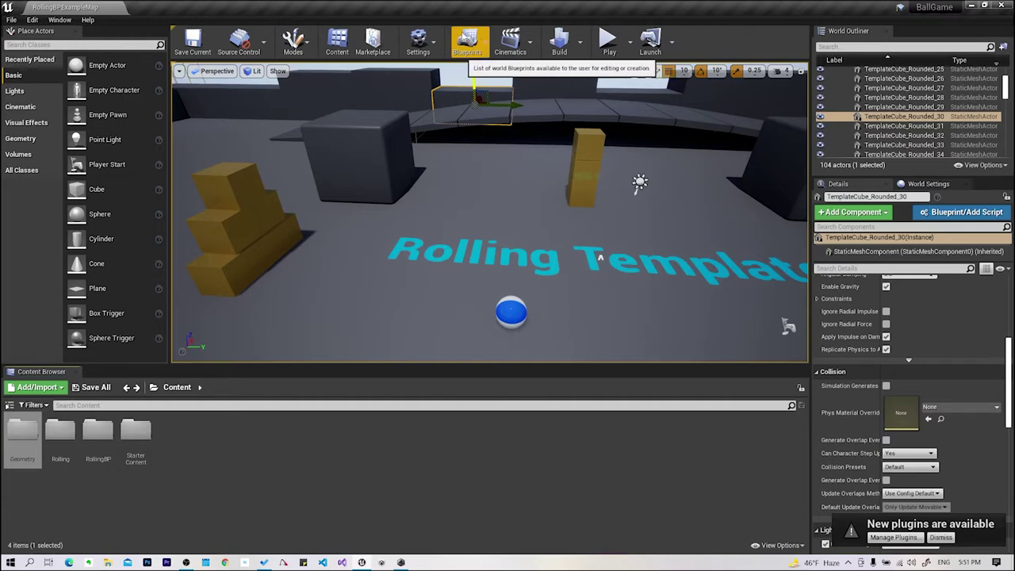
{"action": "left_click", "coordinate": [484, 56]}
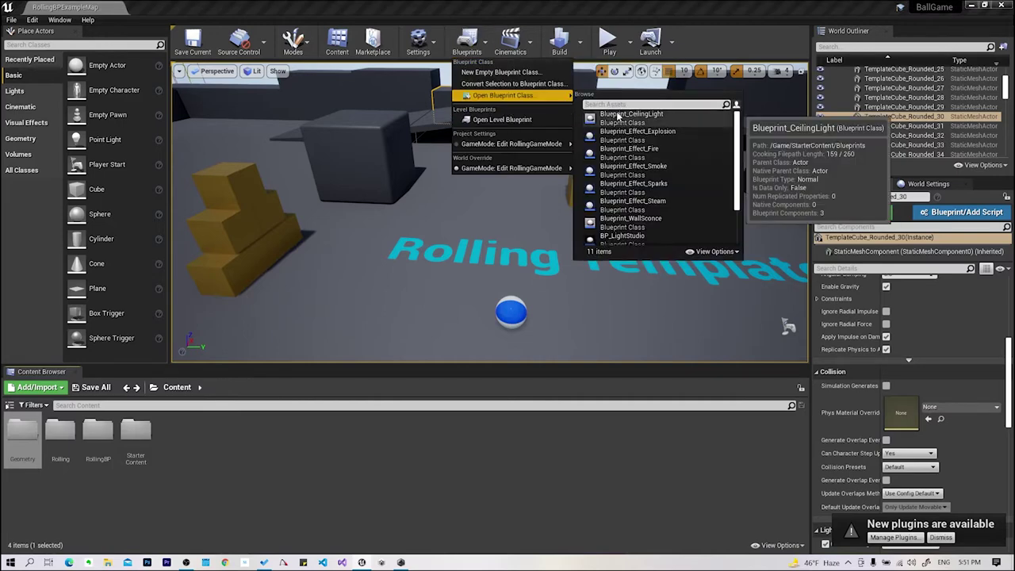
{"action": "left_click", "coordinate": [617, 116]}
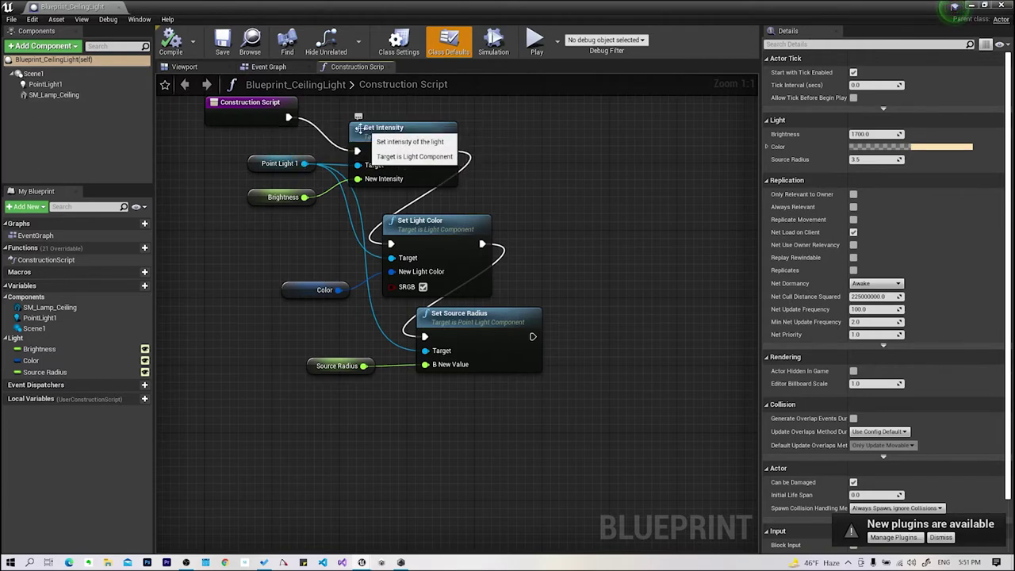
{"action": "left_click_drag", "start_coordinate": [197, 96], "coordinate": [543, 406]}
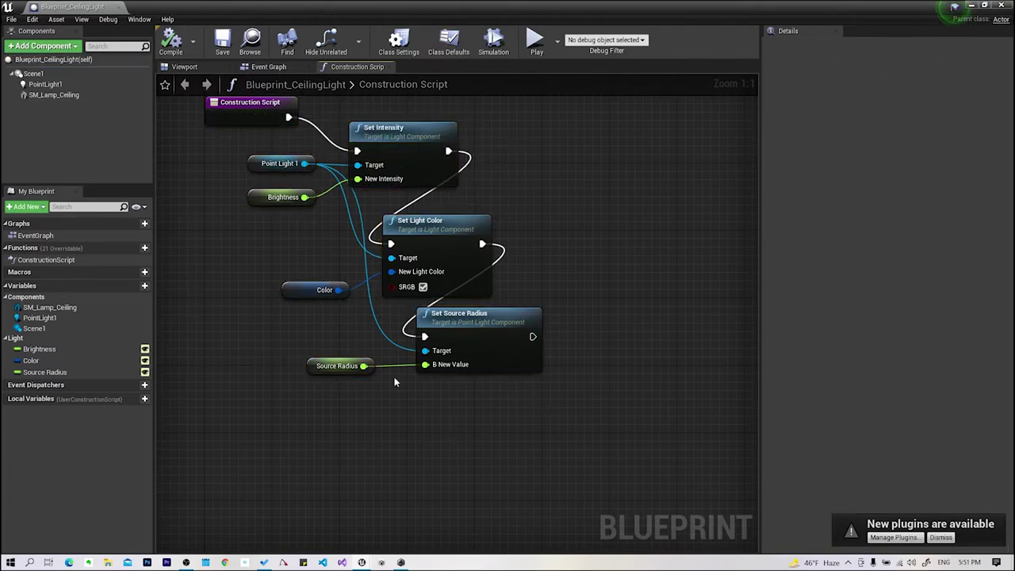
{"action": "left_click", "coordinate": [254, 164]}
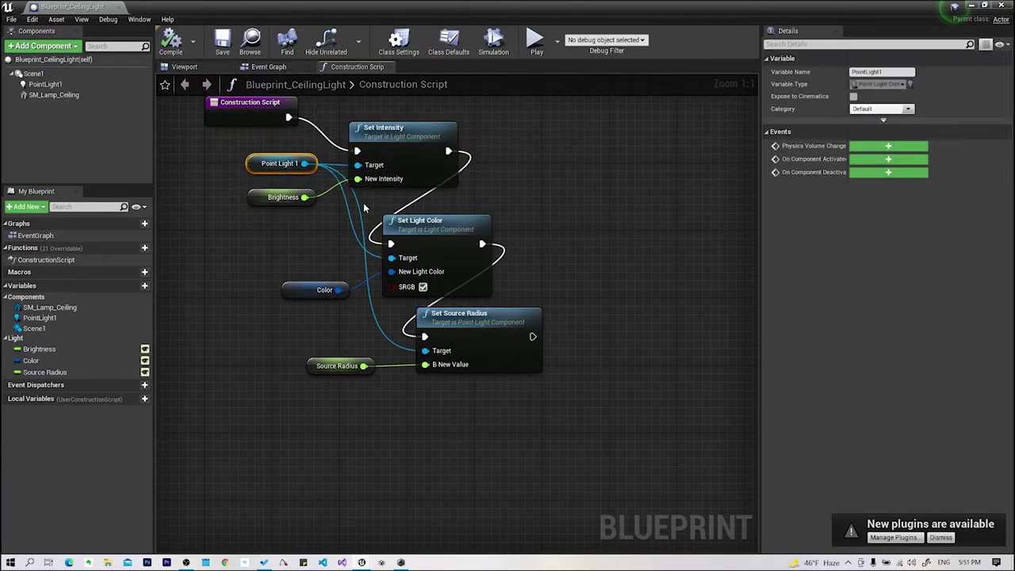
{"action": "left_click_drag", "start_coordinate": [72, 6], "coordinate": [215, 6]}
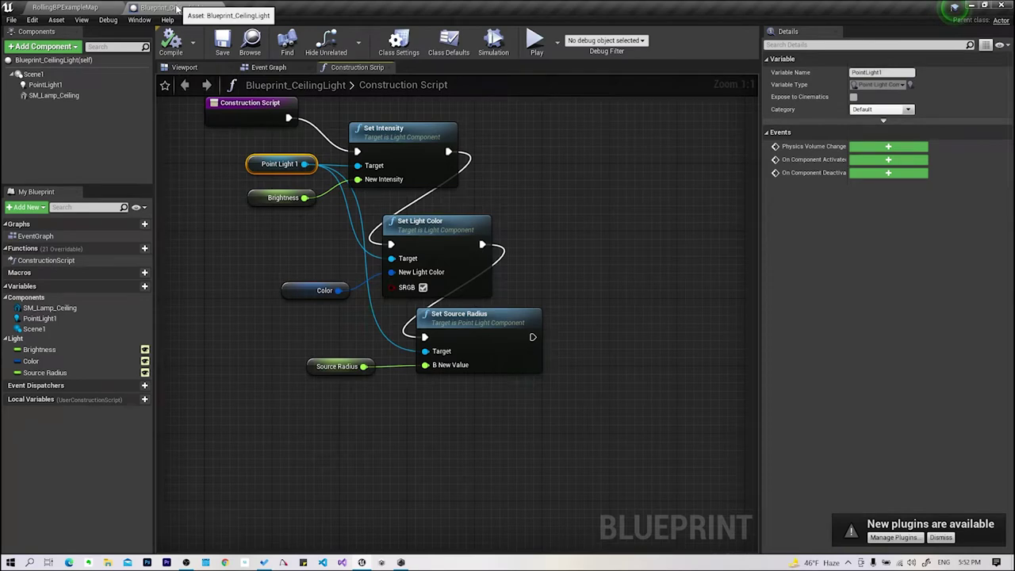
{"action": "left_click", "coordinate": [207, 7]}
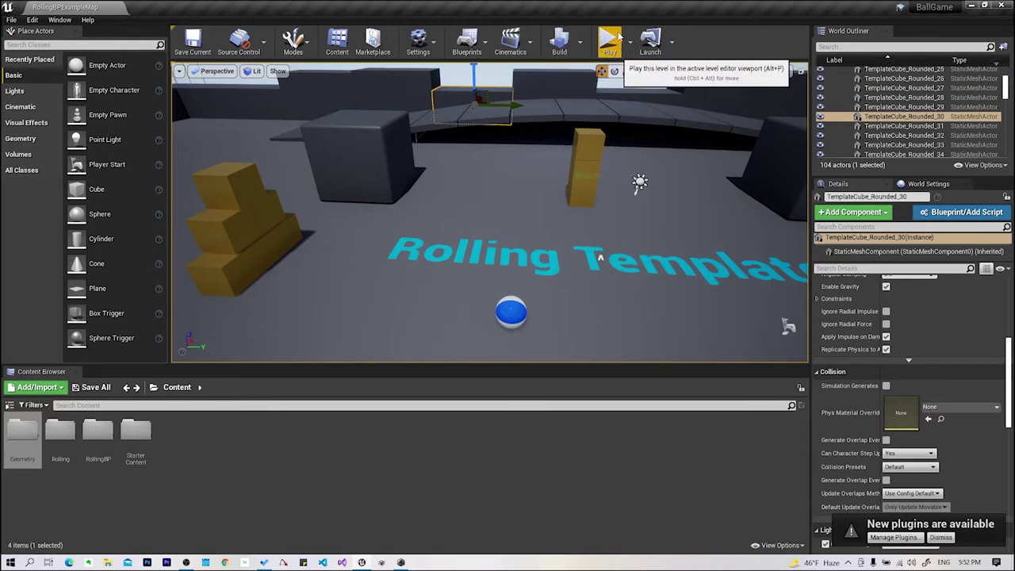
{"action": "left_click", "coordinate": [671, 46]}
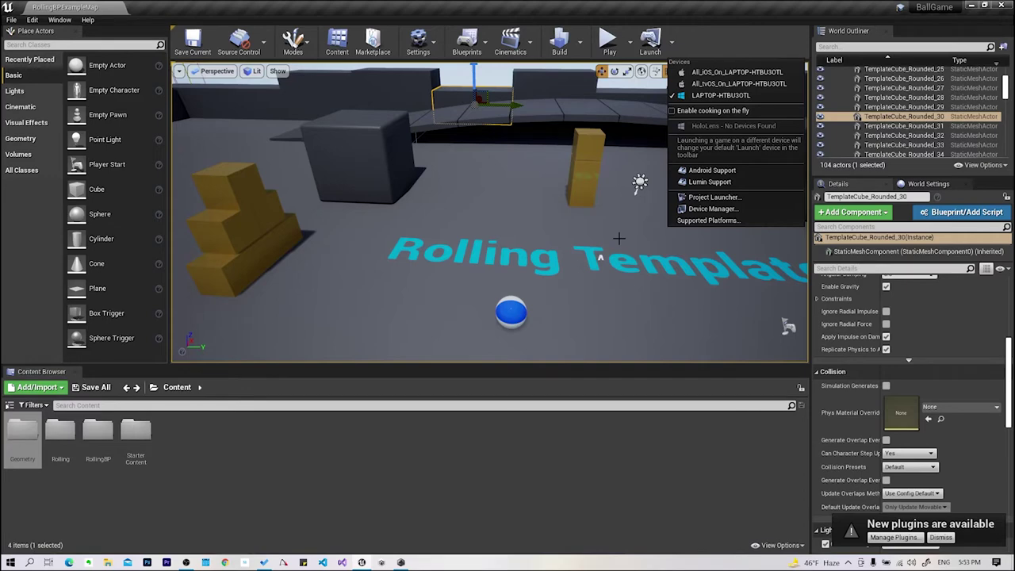
{"action": "left_click", "coordinate": [707, 38]}
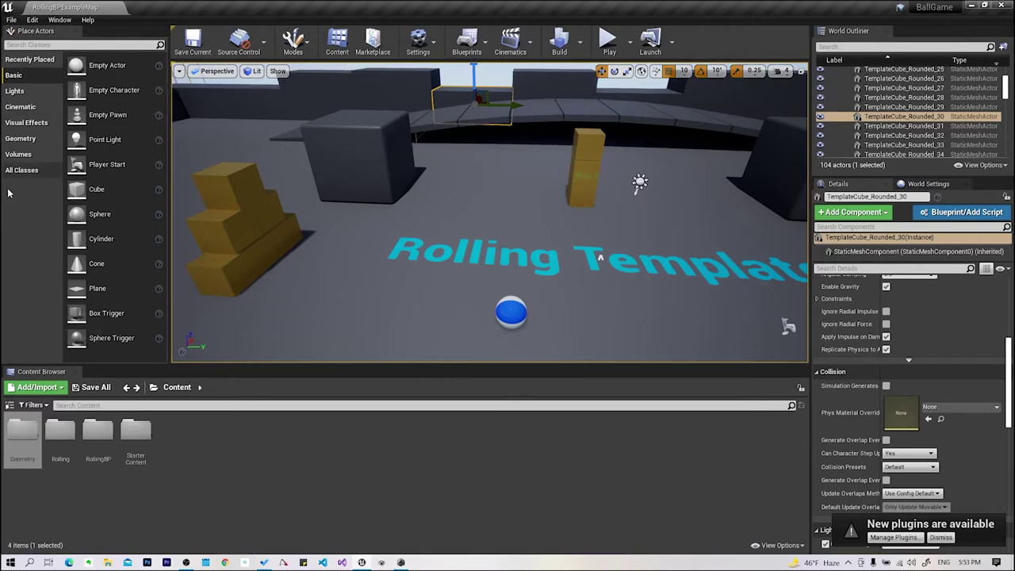
{"action": "left_click", "coordinate": [443, 282]}
{"action": "key", "text": "Escape"}
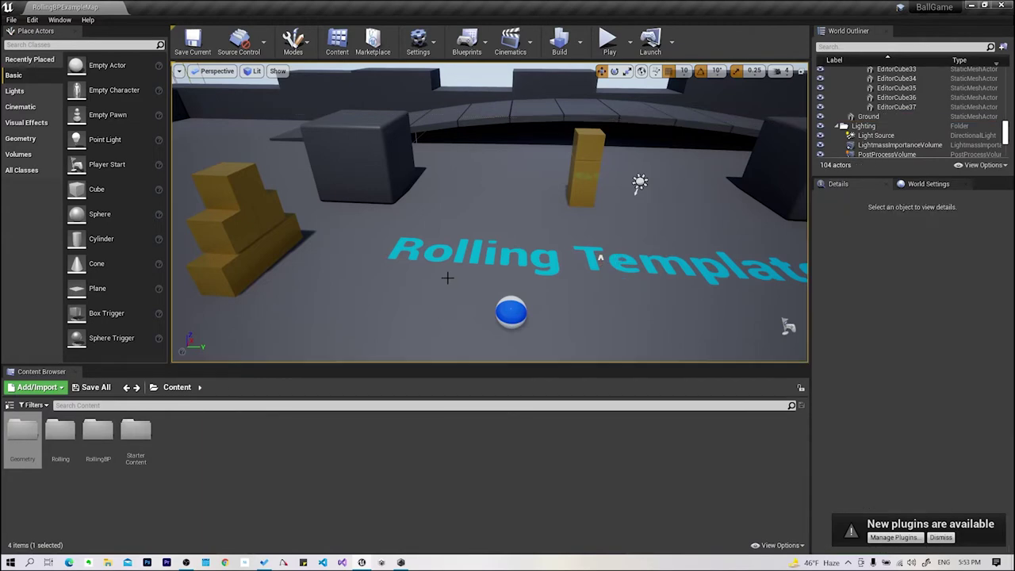
{"action": "right_click_drag", "start_coordinate": [425, 189], "coordinate": [425, 189]}
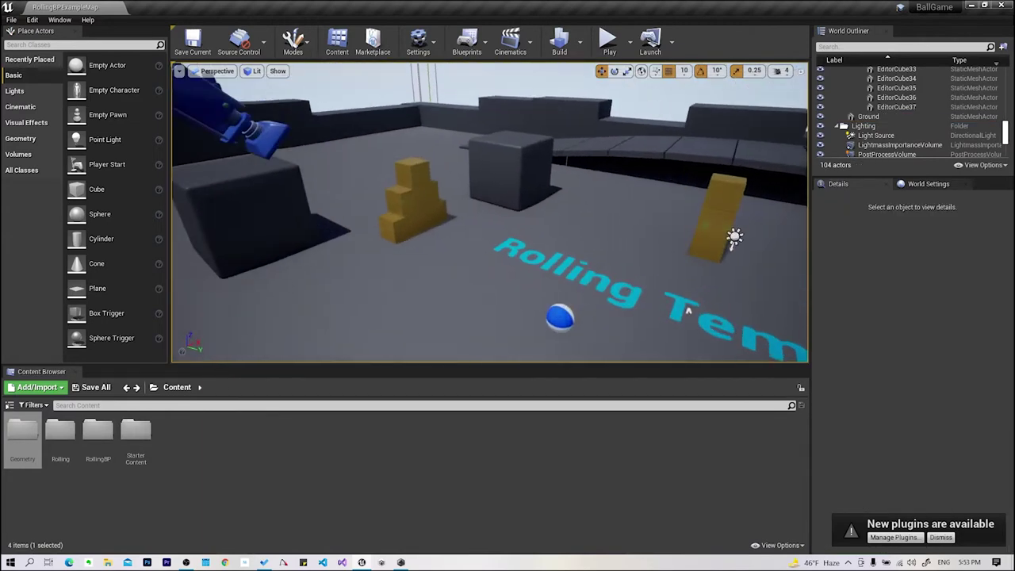
{"action": "left_click", "coordinate": [416, 180]}
{"action": "left_click", "coordinate": [548, 170]}
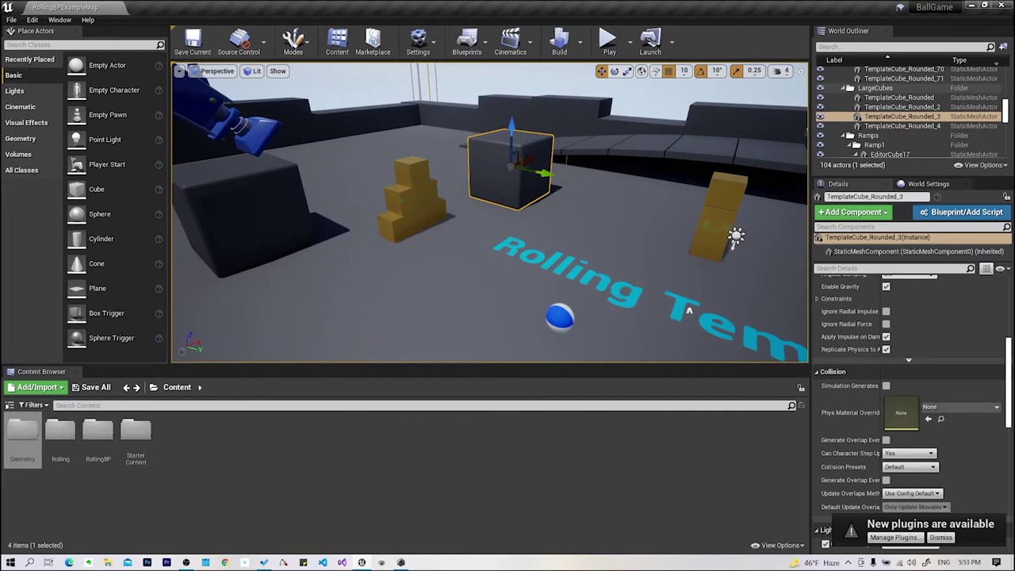
{"action": "right_click_drag", "start_coordinate": [548, 171], "coordinate": [627, 198]}
{"action": "left_click", "coordinate": [627, 198]}
{"action": "left_click", "coordinate": [756, 195]}
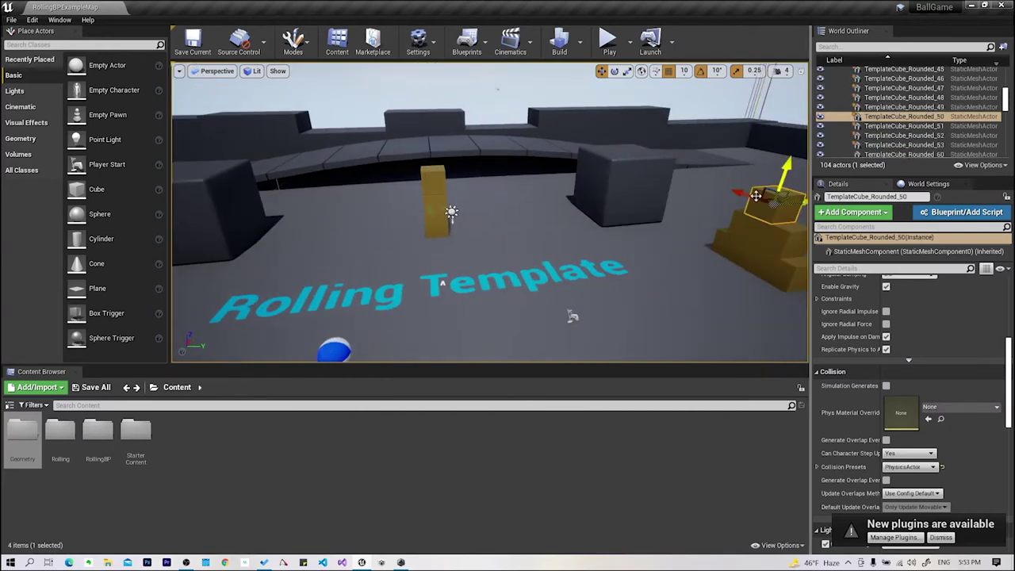
{"action": "left_click", "coordinate": [531, 145]}
{"action": "left_click", "coordinate": [427, 195]}
{"action": "mouse_move", "coordinate": [427, 194]}
{"action": "left_mouse_down", "text": "alt"}
{"action": "mouse_move", "coordinate": [459, 145]}
{"action": "mouse_move", "coordinate": [458, 249]}
{"action": "left_mouse_up", "text": "alt"}
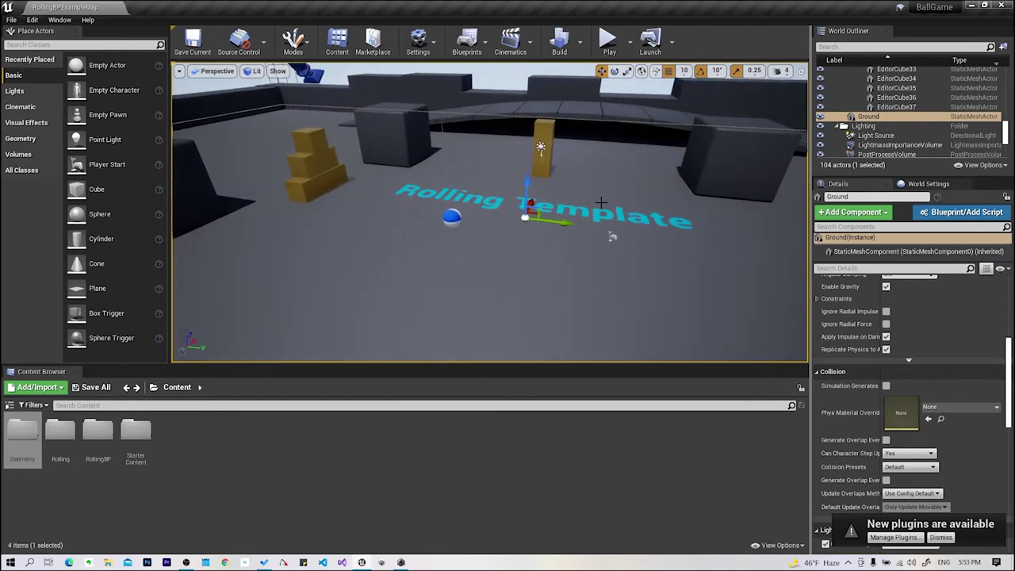
{"action": "left_click", "coordinate": [304, 129]}
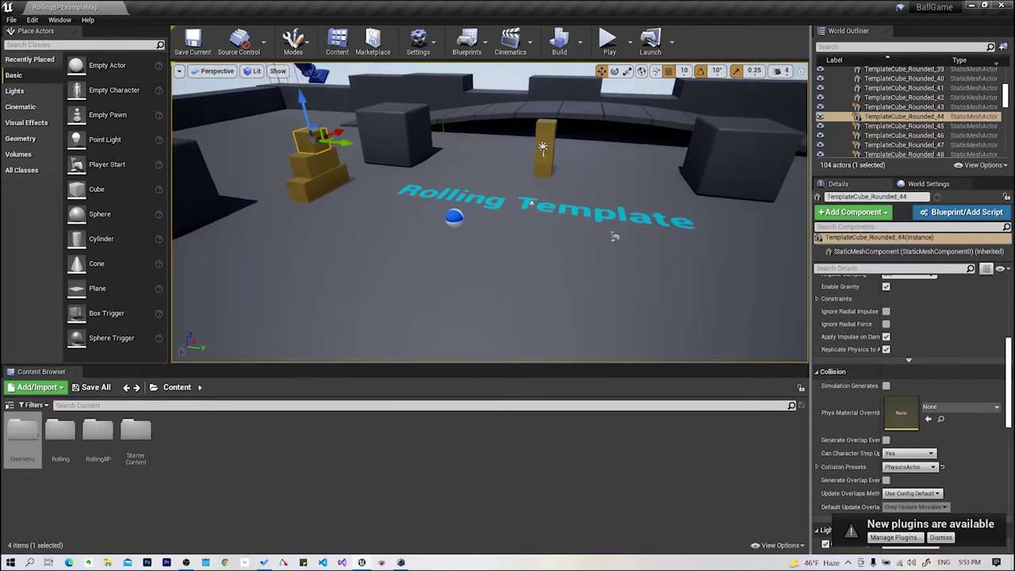
{"action": "left_click_drag", "start_coordinate": [613, 236], "coordinate": [623, 324], "text": "alt"}
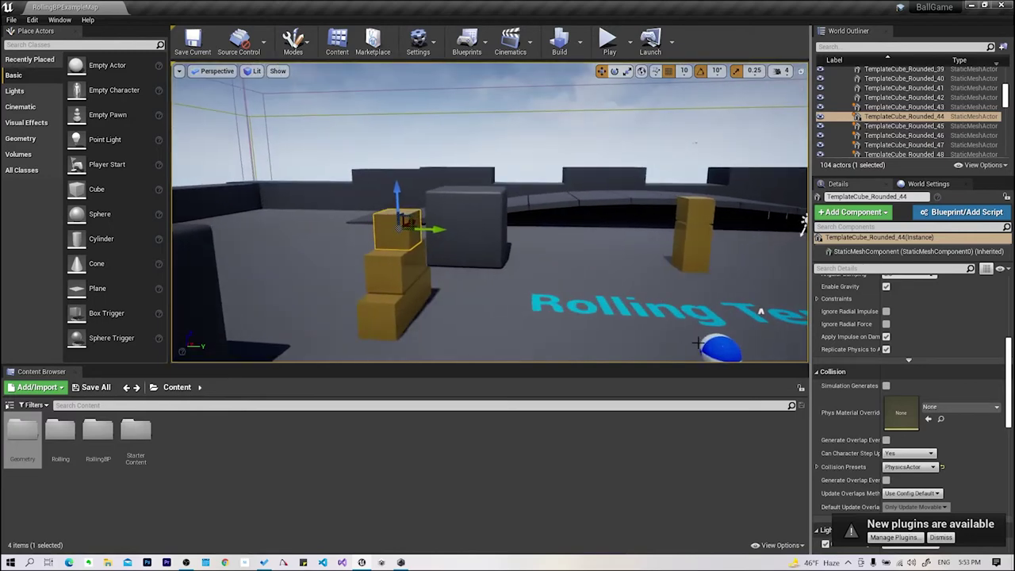
{"action": "left_click", "coordinate": [700, 344]}
{"action": "key", "text": "f"}
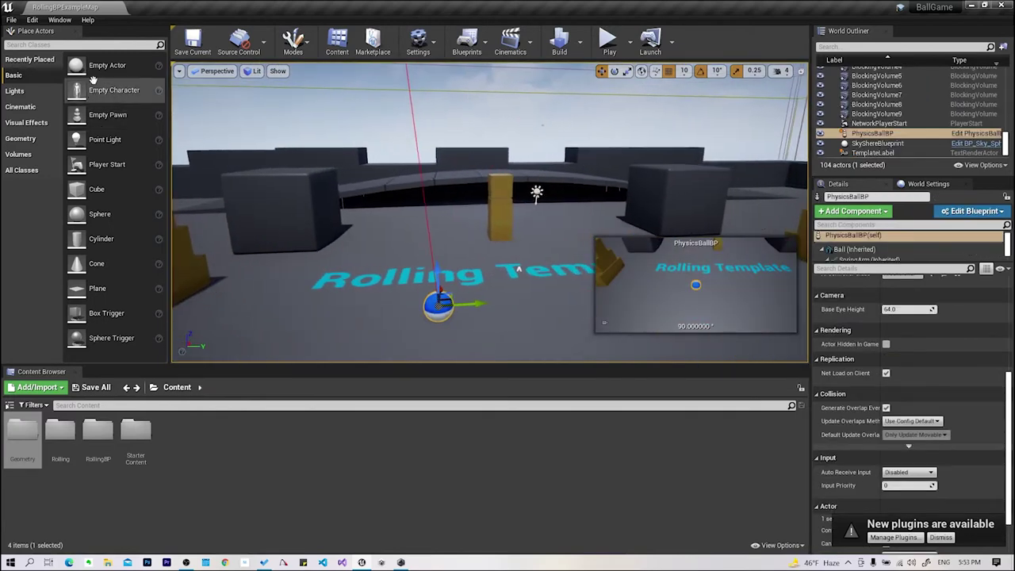
{"action": "left_click_drag", "start_coordinate": [445, 261], "coordinate": [476, 230], "text": "alt"}
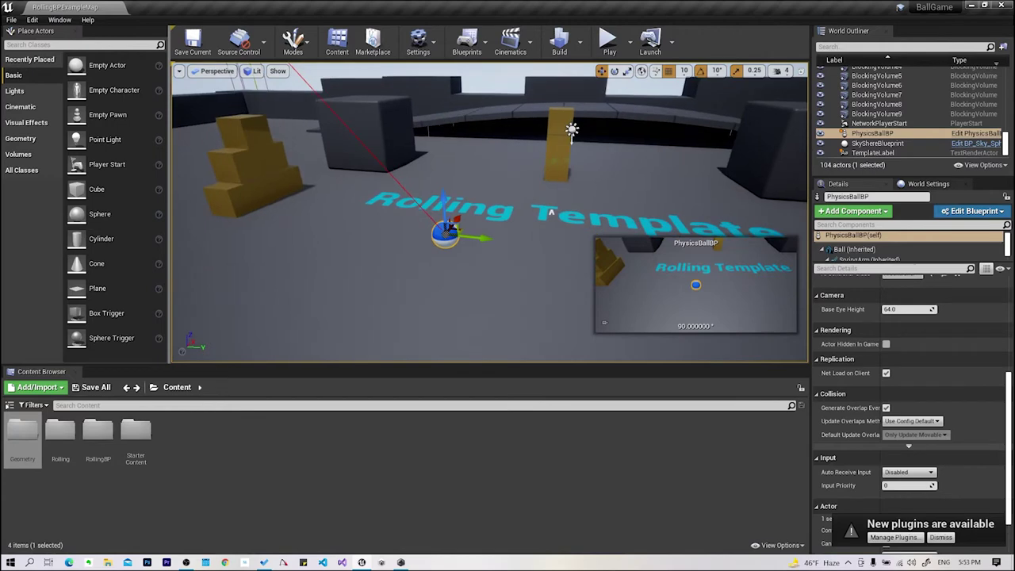
{"action": "left_click_drag", "start_coordinate": [555, 219], "coordinate": [679, 255], "text": "alt"}
{"action": "left_click", "coordinate": [680, 256]}
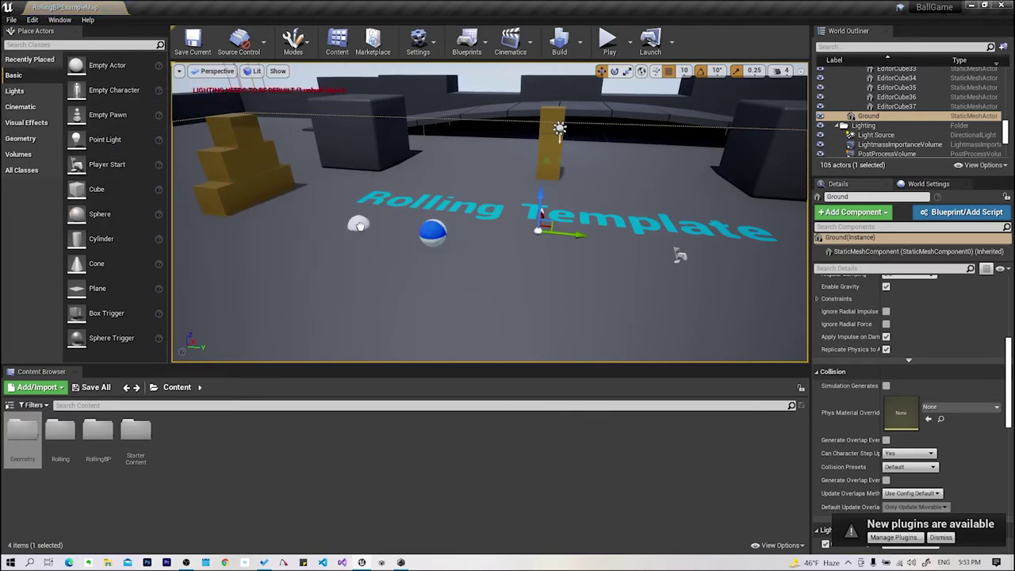
{"action": "left_click_drag", "start_coordinate": [111, 211], "coordinate": [357, 208]}
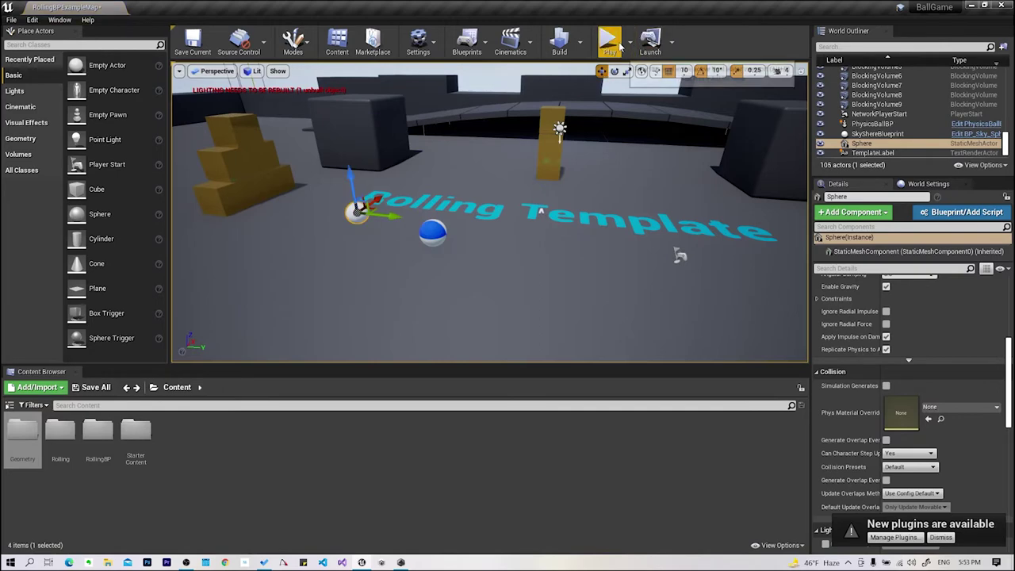
{"action": "left_click", "coordinate": [609, 40]}
{"action": "key", "text": "a"}
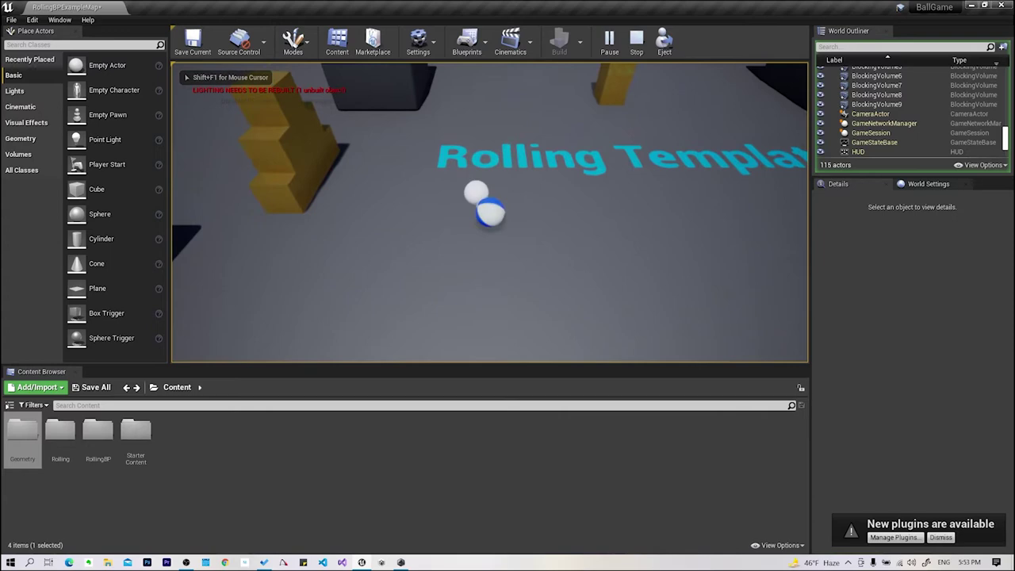
{"action": "key", "text": "shift+F1"}
{"action": "key", "text": "Escape"}
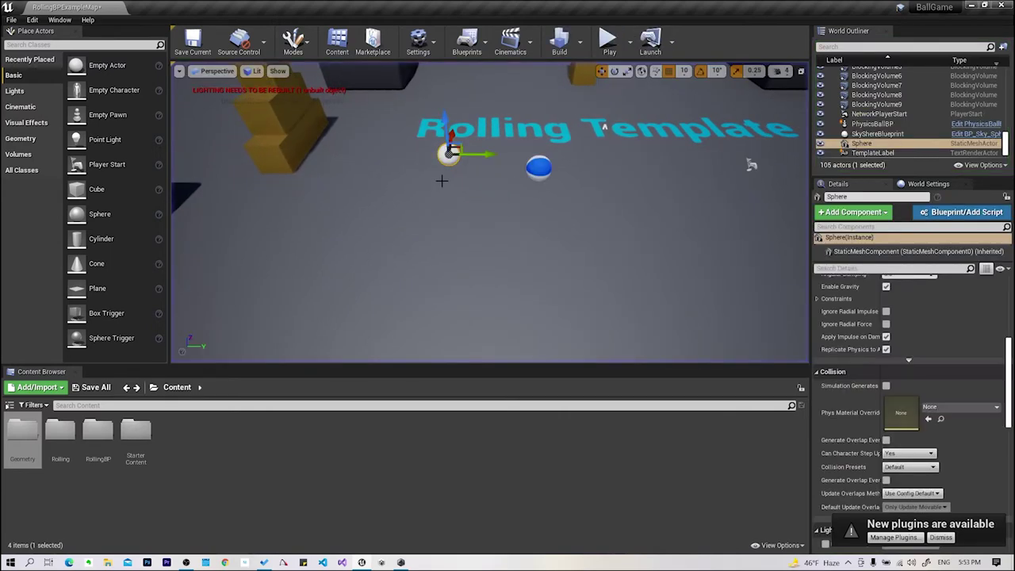
{"action": "key", "text": "Delete"}
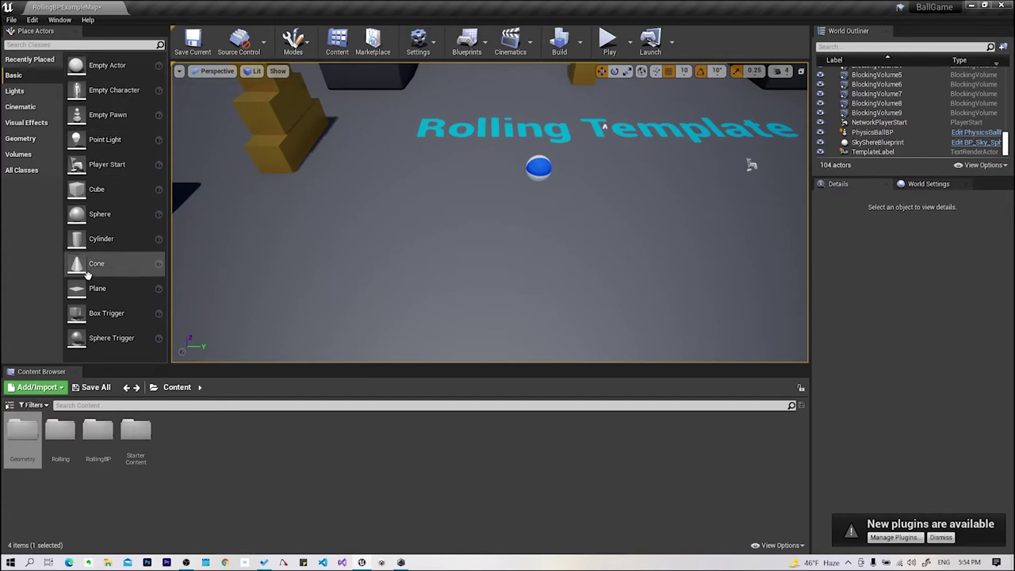
{"action": "left_click_drag", "start_coordinate": [97, 190], "coordinate": [363, 152]}
{"action": "left_click_drag", "start_coordinate": [349, 115], "coordinate": [321, 167]}
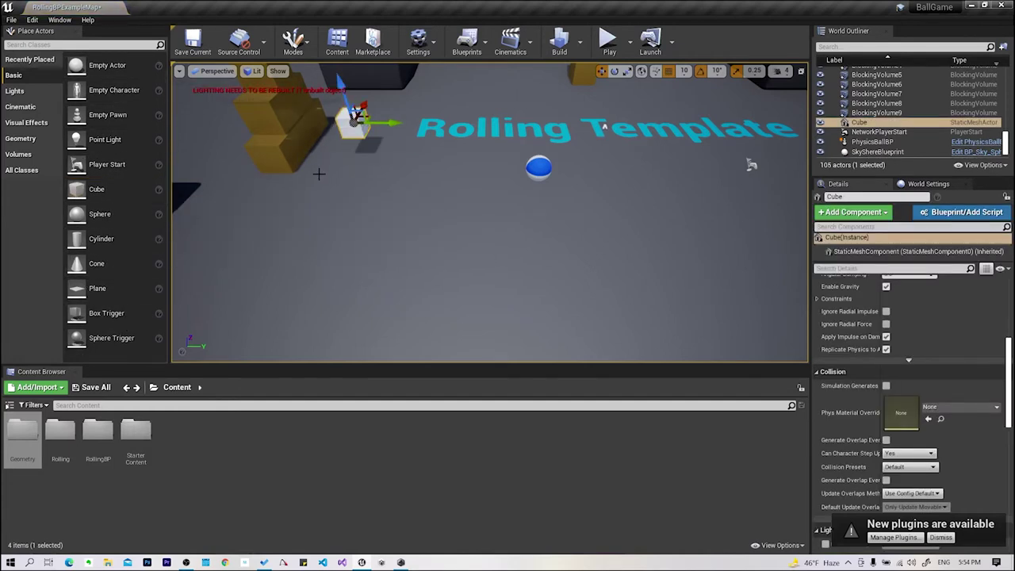
{"action": "key", "text": "ctrl+z"}
{"action": "key", "text": "ctrl+z"}
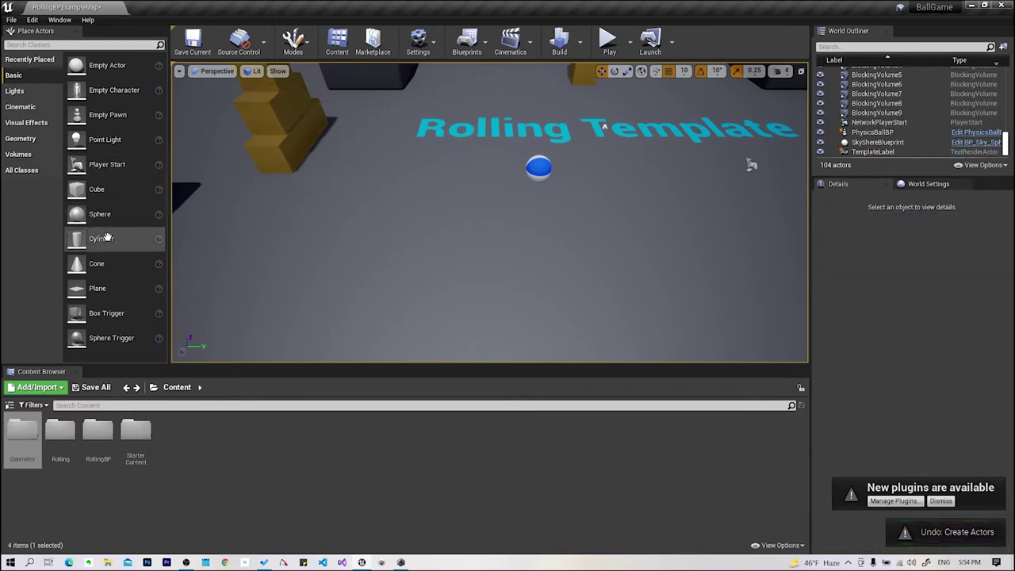
{"action": "left_click_drag", "start_coordinate": [95, 149], "coordinate": [395, 179]}
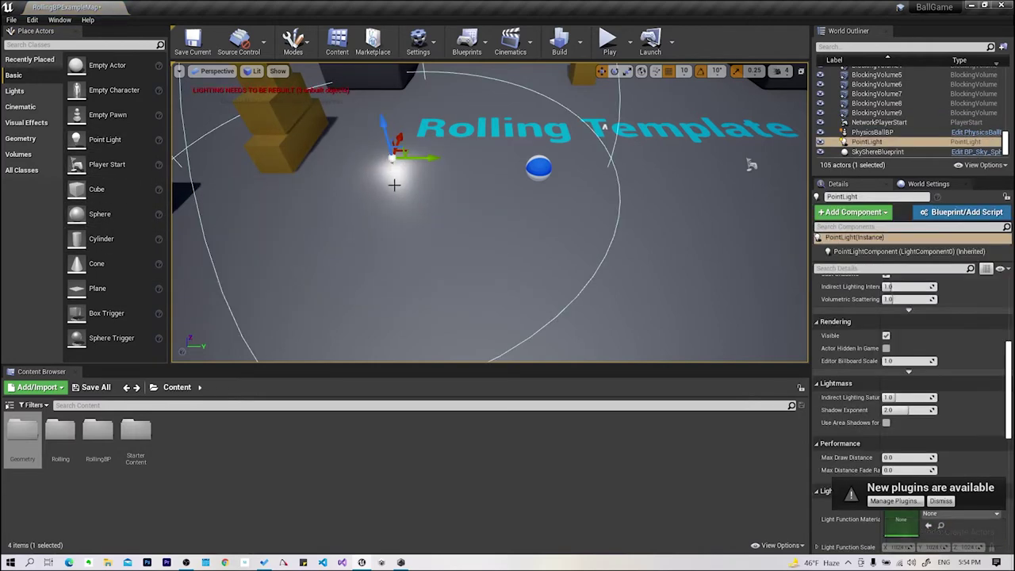
{"action": "left_click_drag", "start_coordinate": [384, 131], "coordinate": [376, 125]}
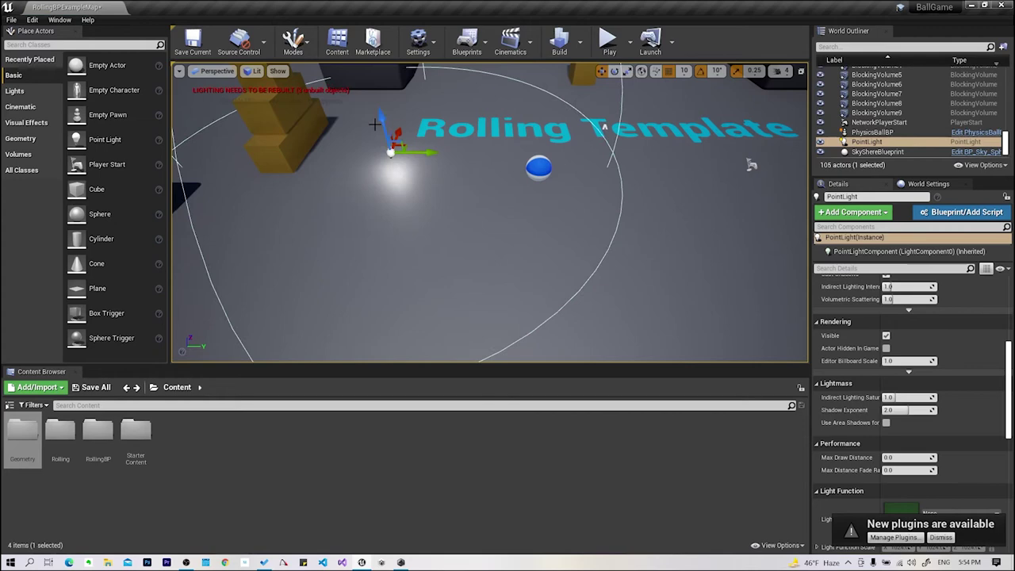
{"action": "key", "text": "ctrl+z"}
{"action": "key", "text": "ctrl+z"}
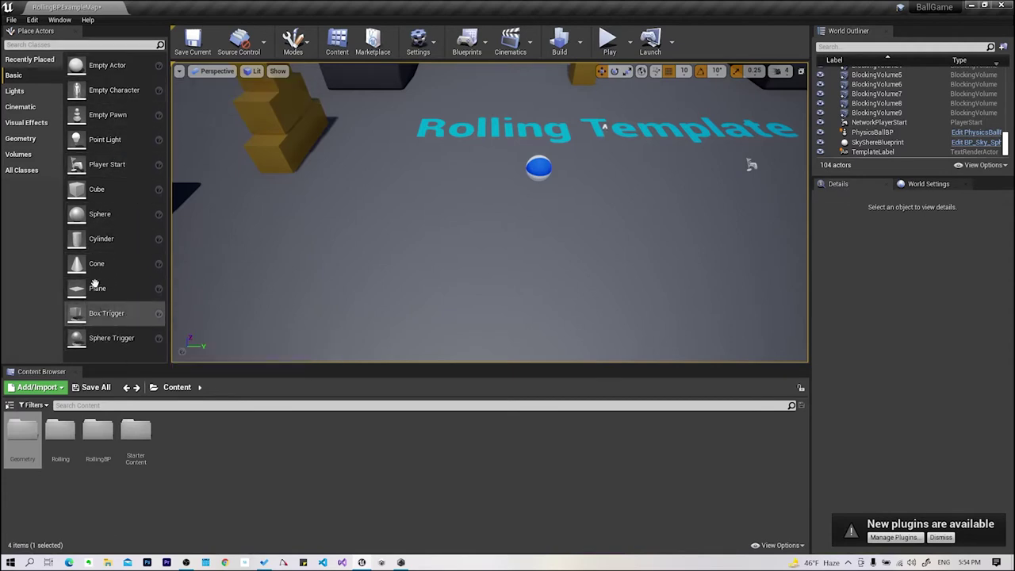
{"action": "left_click", "coordinate": [33, 93]}
{"action": "left_click", "coordinate": [33, 108]}
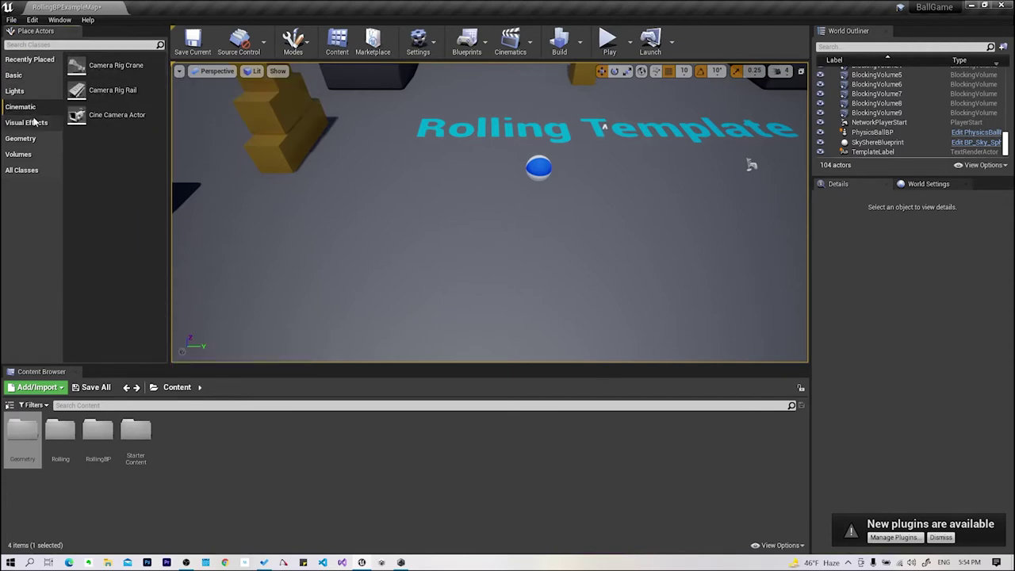
{"action": "left_click", "coordinate": [34, 123]}
{"action": "left_click", "coordinate": [16, 75]}
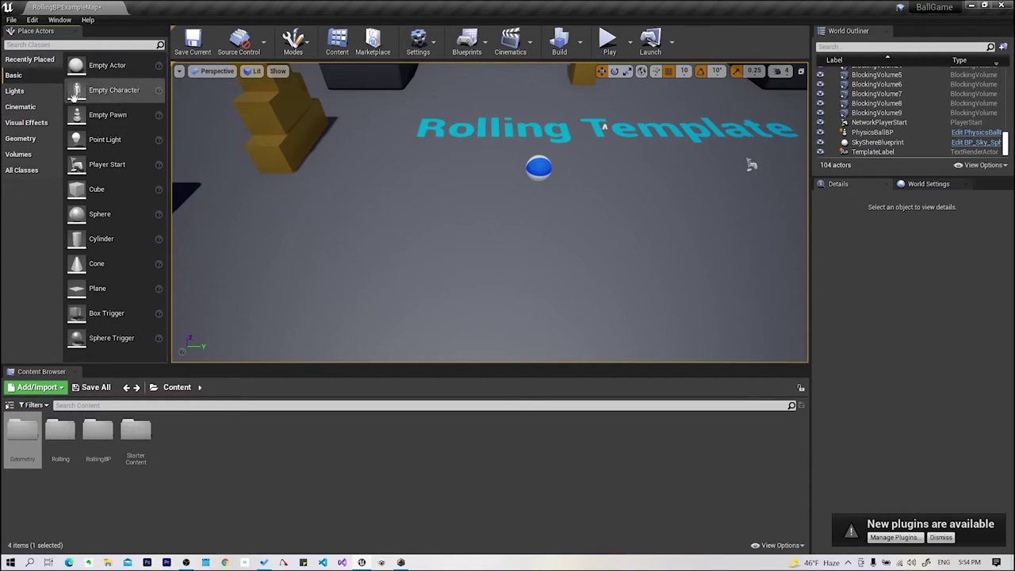
{"action": "left_click_drag", "start_coordinate": [188, 181], "coordinate": [265, 238]}
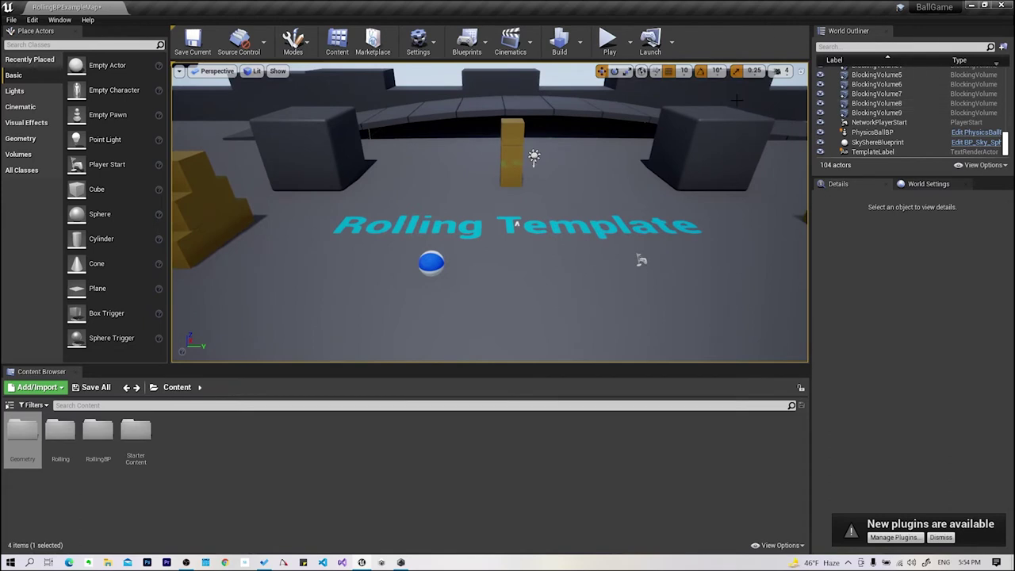
- Lengthen the World Outliner to list more Edges TemplateCubes, then select TemplateCube_Rounded_5
{"action": "scroll", "coordinate": [952, 119], "scroll_direction": "up", "scroll_amount": 3}
{"action": "scroll", "coordinate": [952, 119], "scroll_direction": "up", "scroll_amount": 3}
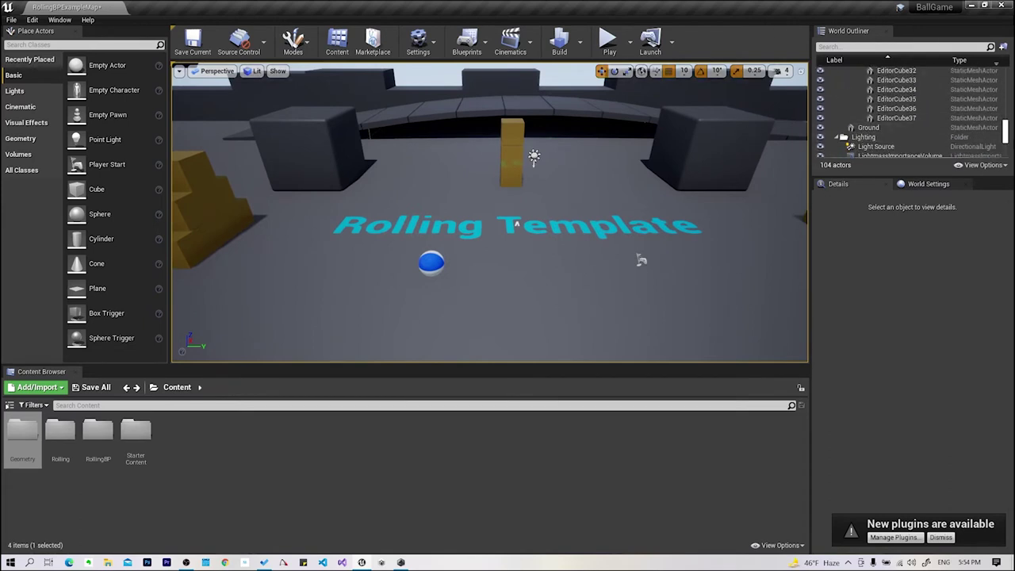
{"action": "left_click_drag", "start_coordinate": [1003, 141], "coordinate": [1003, 79]}
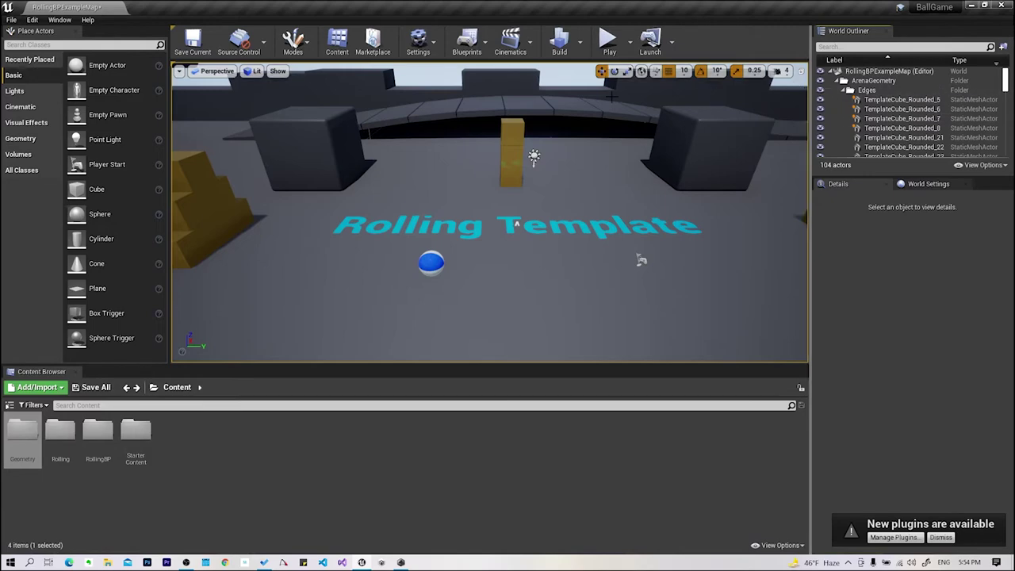
{"action": "mouse_move", "coordinate": [516, 139]}
{"action": "right_mouse_down"}
{"action": "mouse_move", "coordinate": [627, 101]}
{"action": "mouse_move", "coordinate": [602, 111]}
{"action": "right_mouse_up"}
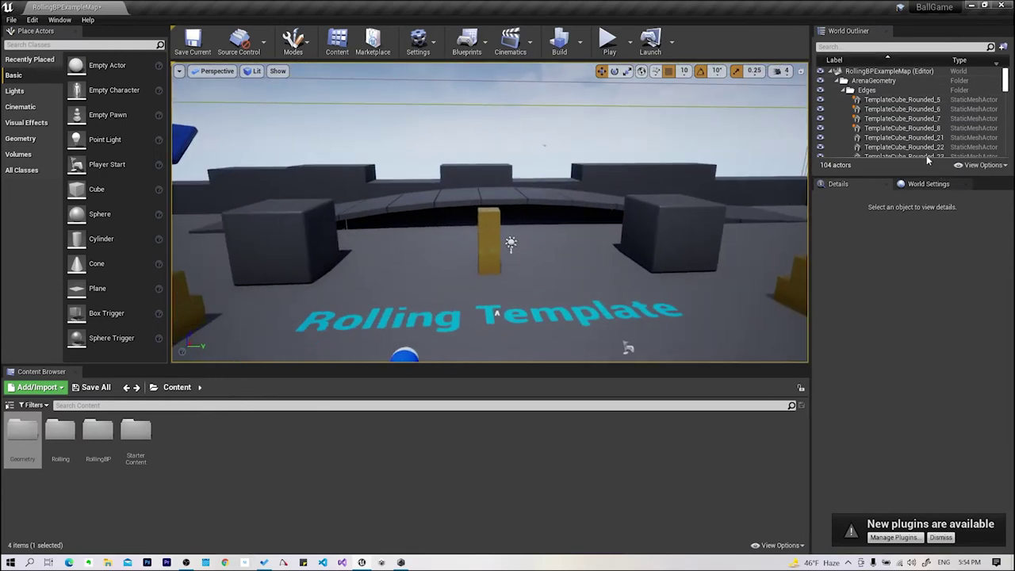
{"action": "left_click_drag", "start_coordinate": [920, 175], "coordinate": [921, 276]}
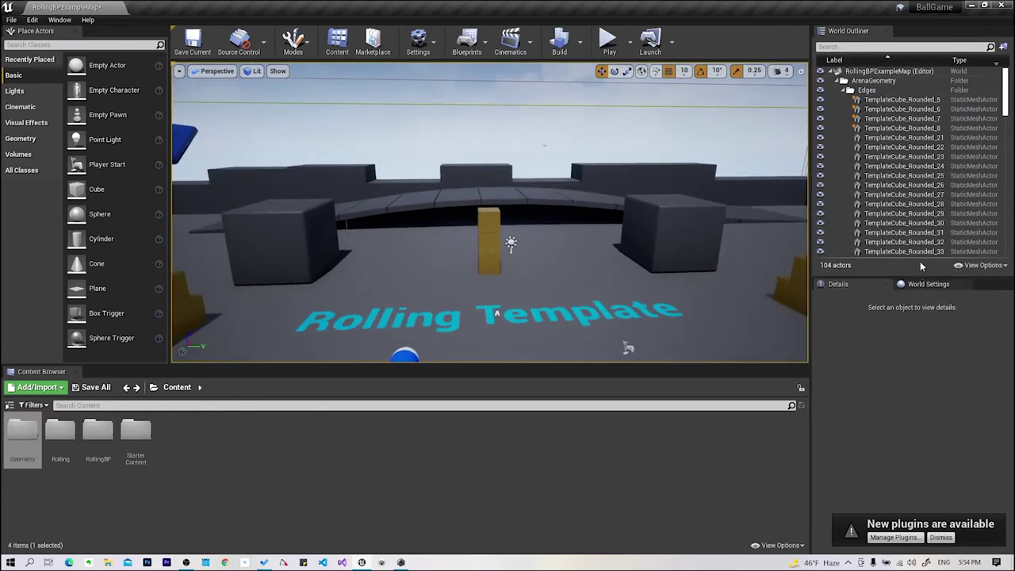
{"action": "left_click", "coordinate": [895, 100]}
{"action": "double_click", "coordinate": [890, 103]}
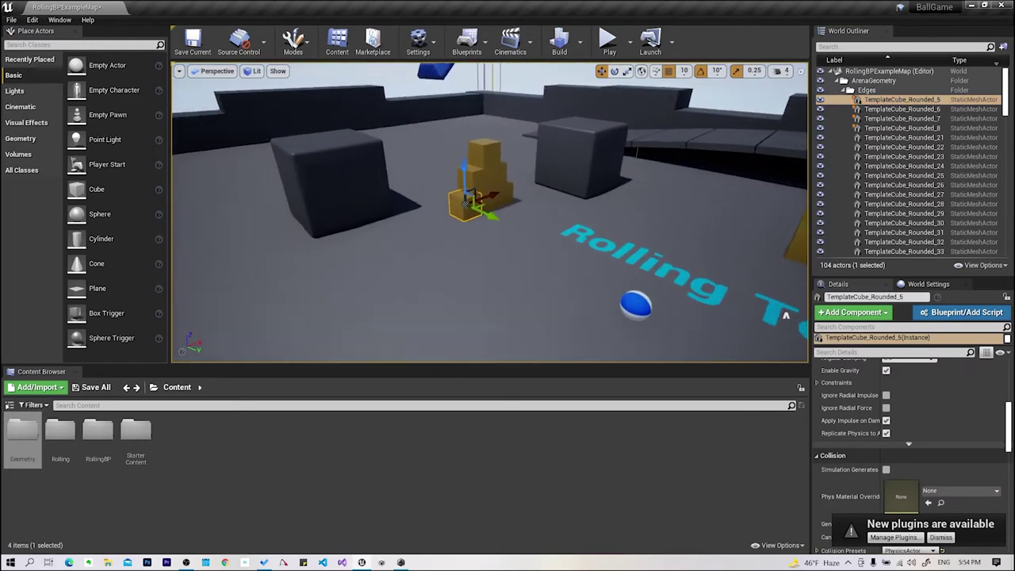
{"action": "right_click", "coordinate": [896, 101]}
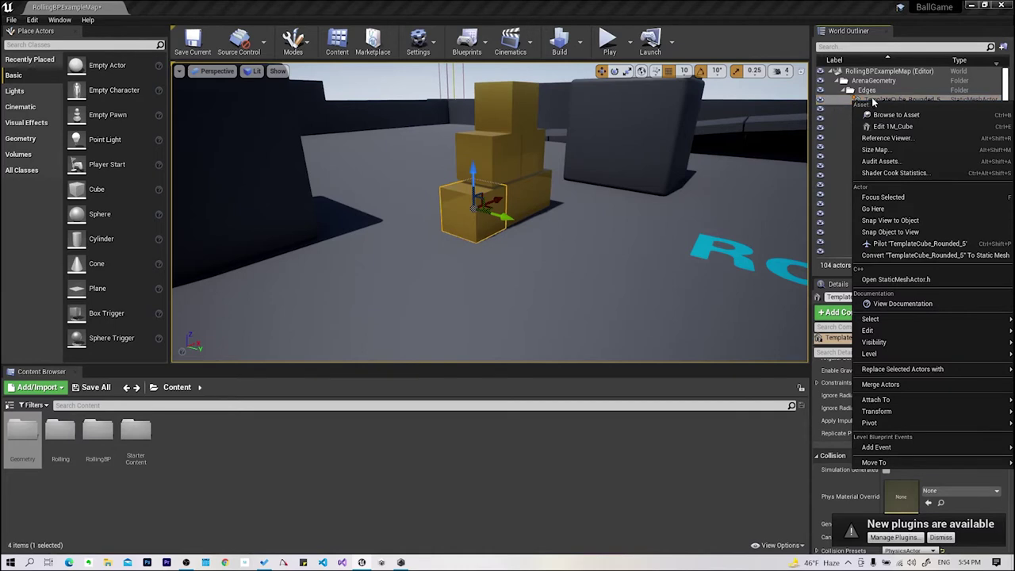
{"action": "left_click", "coordinate": [873, 103]}
{"action": "key", "text": "Delete"}
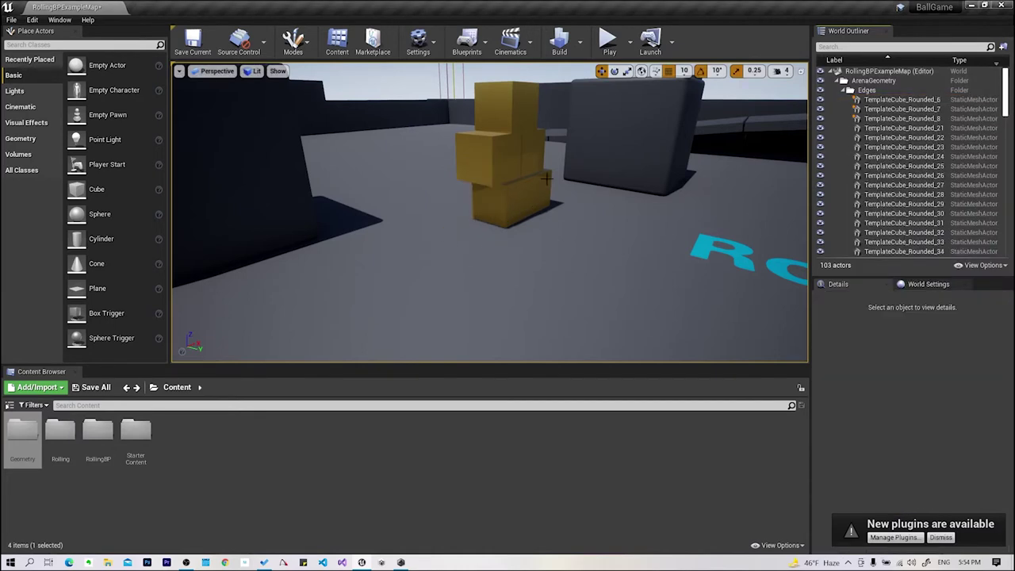
{"action": "right_click_drag", "start_coordinate": [658, 185], "coordinate": [658, 185]}
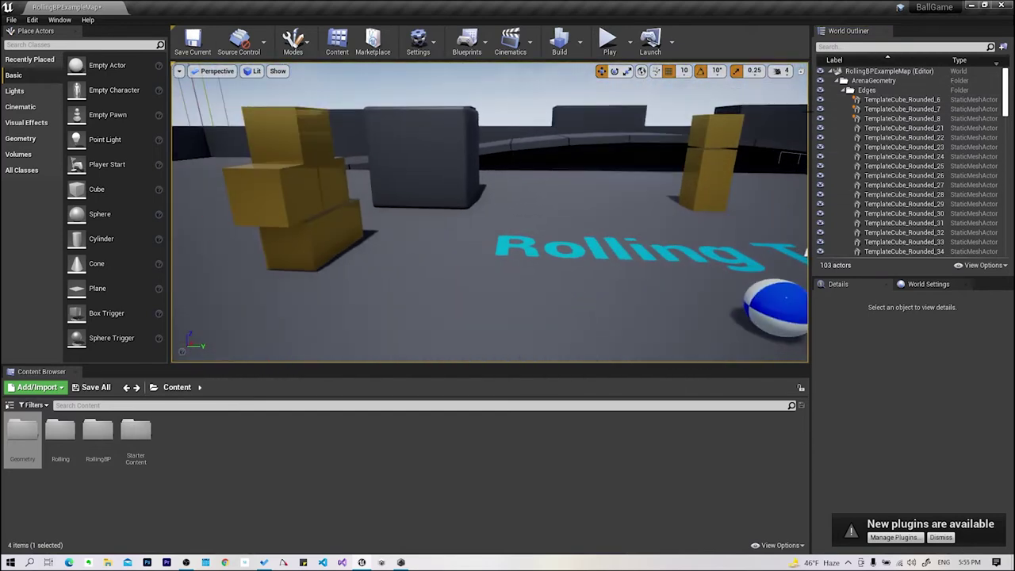
{"action": "key", "text": "ctrl+z"}
{"action": "left_click", "coordinate": [321, 237]}
{"action": "key", "text": "f"}
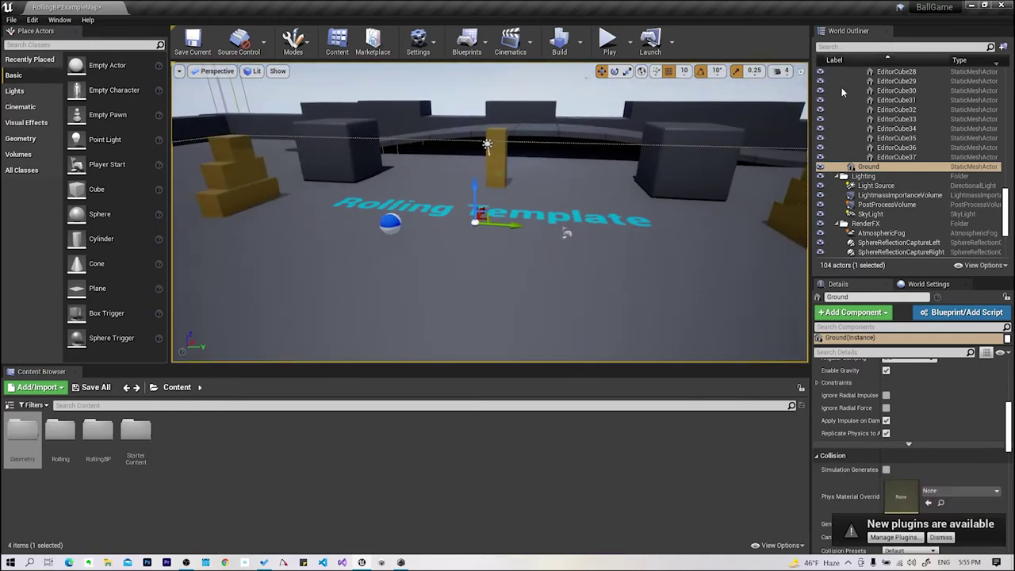
- With Ground selected, shrink the World Outliner to enlarge Details, then select the stepped stack's top block
{"action": "left_click", "coordinate": [872, 168]}
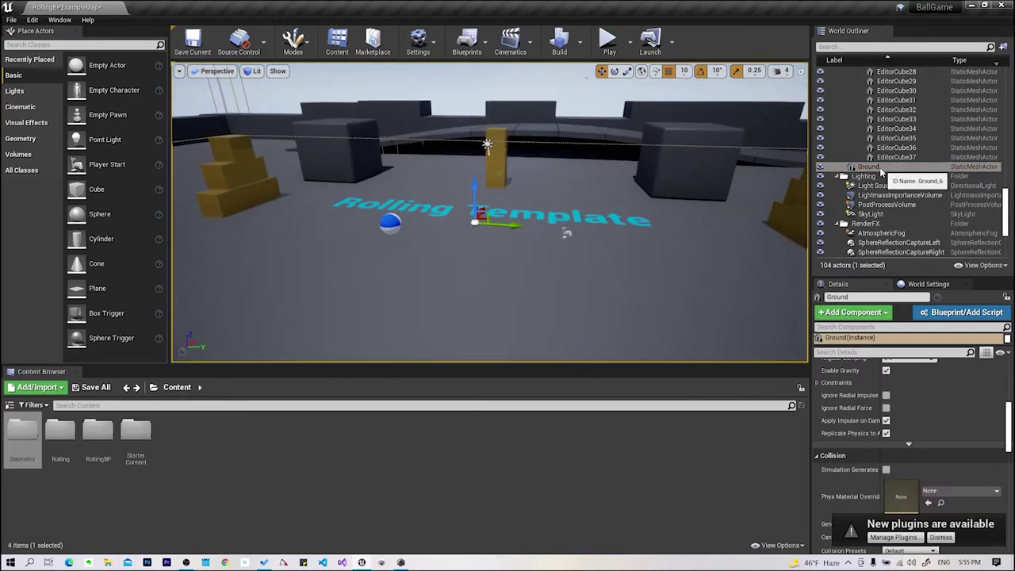
{"action": "right_click_drag", "start_coordinate": [410, 268], "coordinate": [589, 257]}
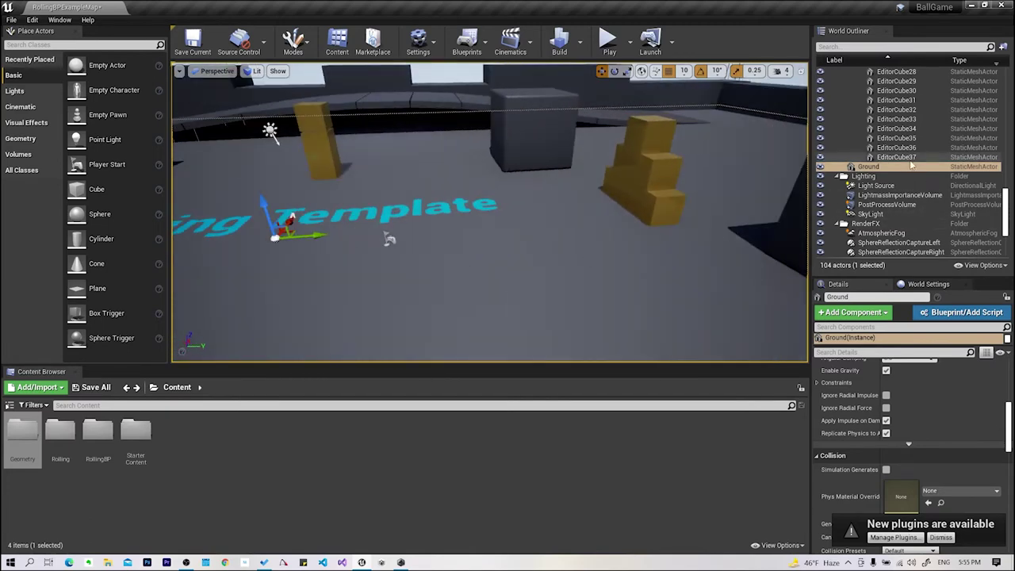
{"action": "mouse_move", "coordinate": [389, 236]}
{"action": "right_mouse_down"}
{"action": "mouse_move", "coordinate": [341, 234]}
{"action": "mouse_move", "coordinate": [380, 234]}
{"action": "right_mouse_up"}
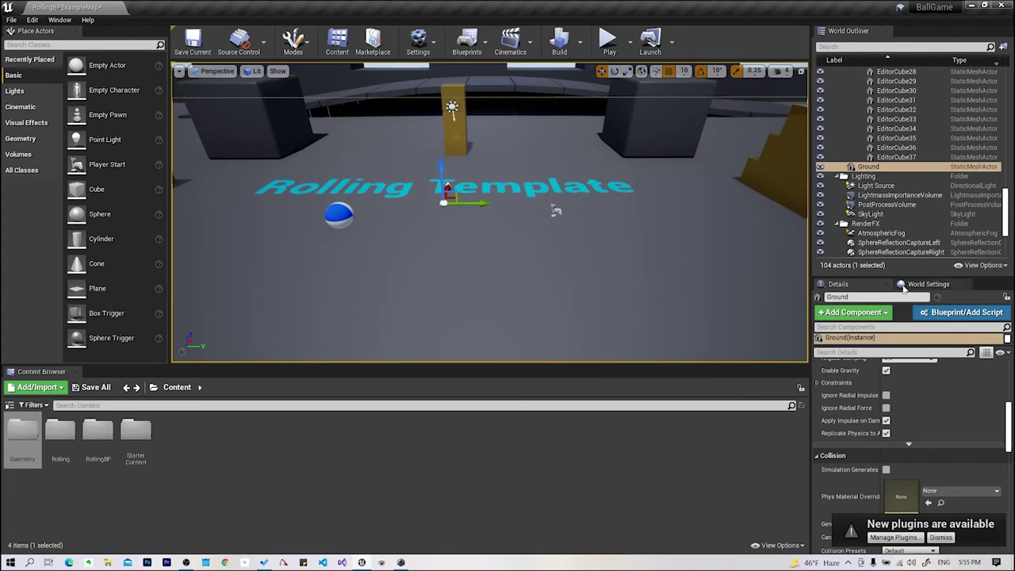
{"action": "left_click_drag", "start_coordinate": [908, 274], "coordinate": [908, 178]}
{"action": "left_click_drag", "start_coordinate": [1005, 143], "coordinate": [1006, 76]}
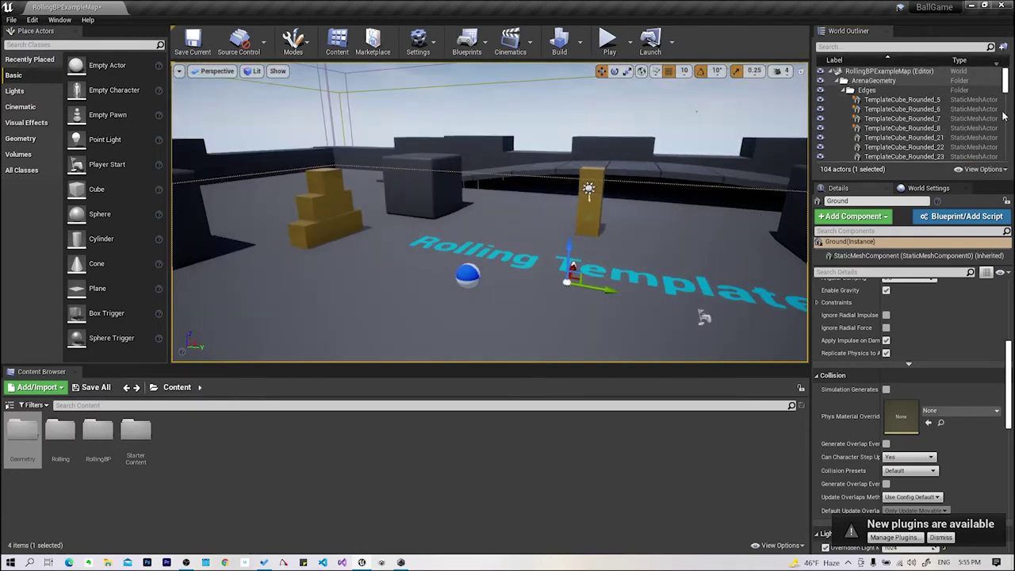
{"action": "left_click", "coordinate": [328, 188]}
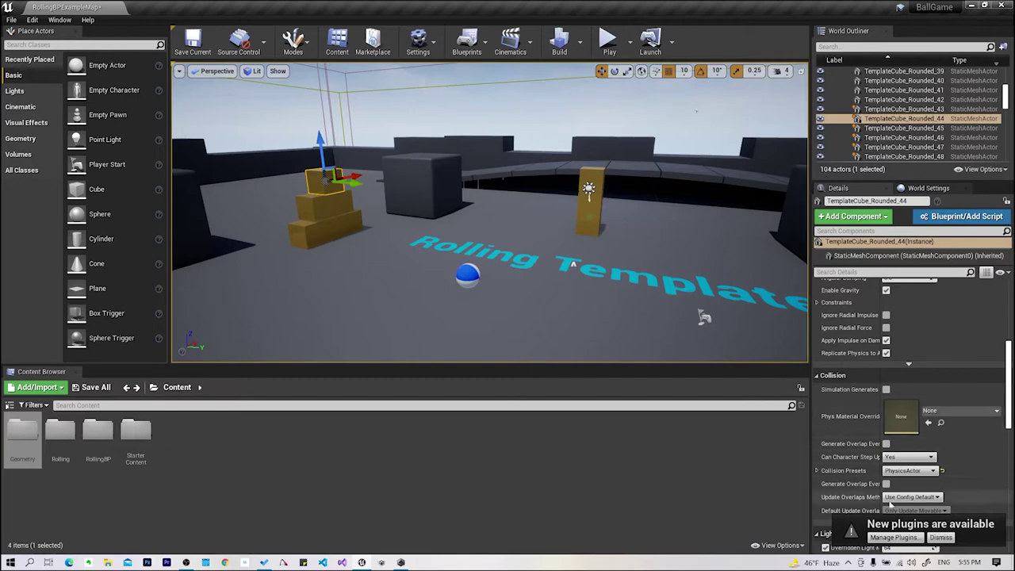
- Select the tall pillar's top 1M_Cube block and slide it along X from 828.9 to 1158
{"action": "scroll", "coordinate": [979, 381], "scroll_direction": "up", "scroll_amount": 5}
{"action": "scroll", "coordinate": [979, 381], "scroll_direction": "up", "scroll_amount": 3}
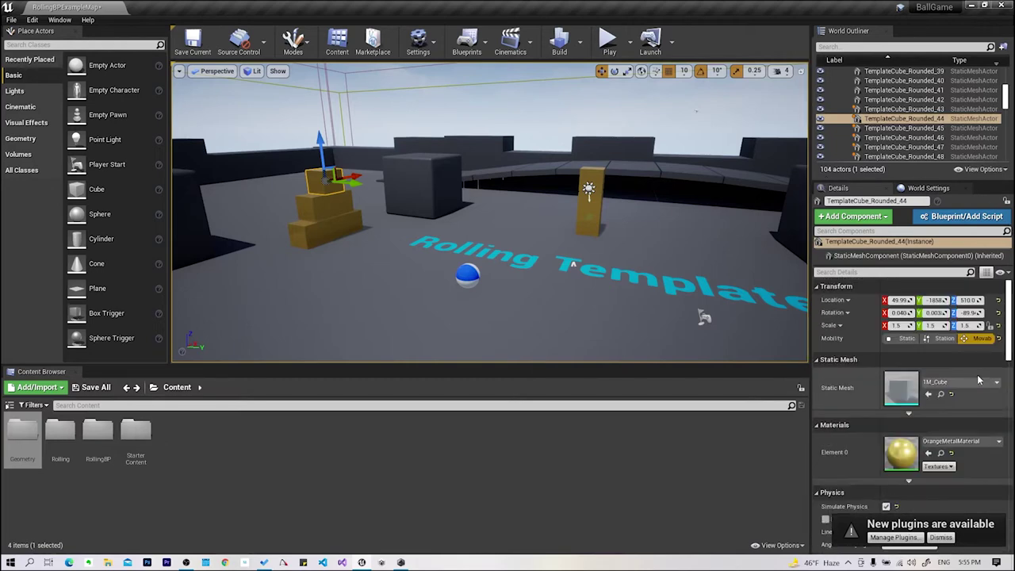
{"action": "left_click", "coordinate": [591, 198]}
{"action": "mouse_move", "coordinate": [591, 199]}
{"action": "left_mouse_down"}
{"action": "mouse_move", "coordinate": [391, 109]}
{"action": "mouse_move", "coordinate": [387, 92]}
{"action": "left_mouse_up"}
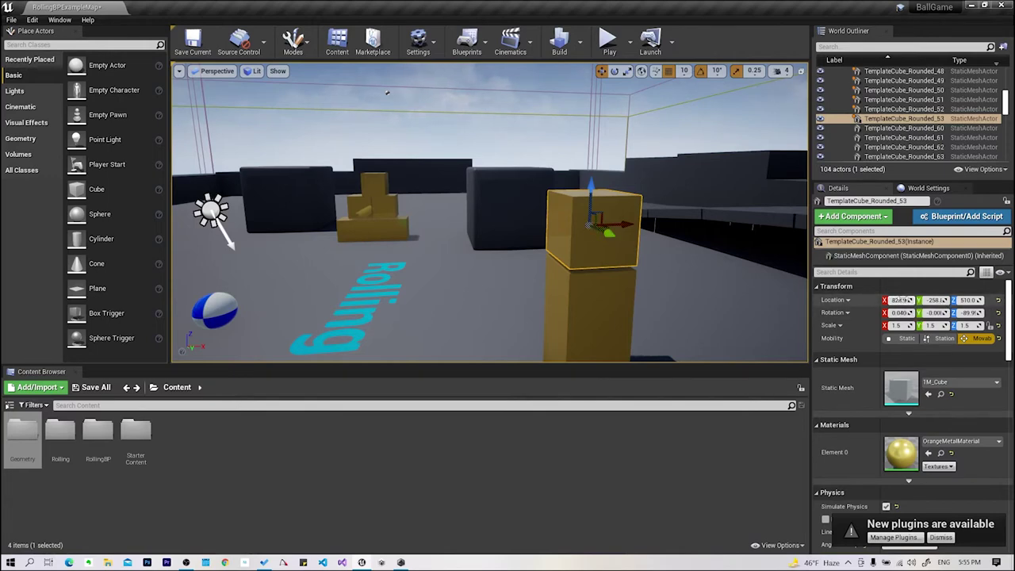
{"action": "left_click_drag", "start_coordinate": [589, 225], "coordinate": [640, 223]}
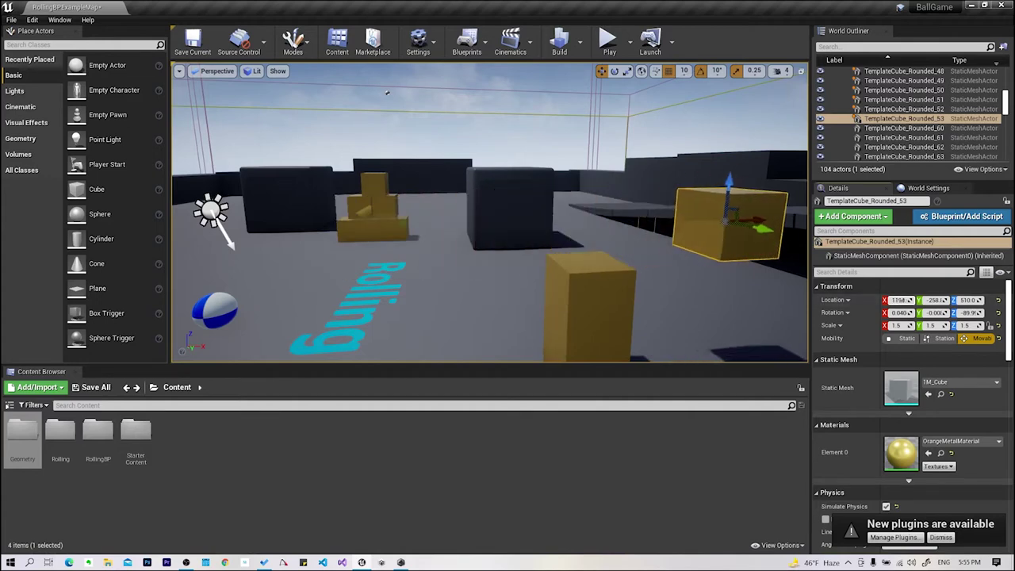
{"action": "left_click_drag", "start_coordinate": [641, 223], "coordinate": [594, 225]}
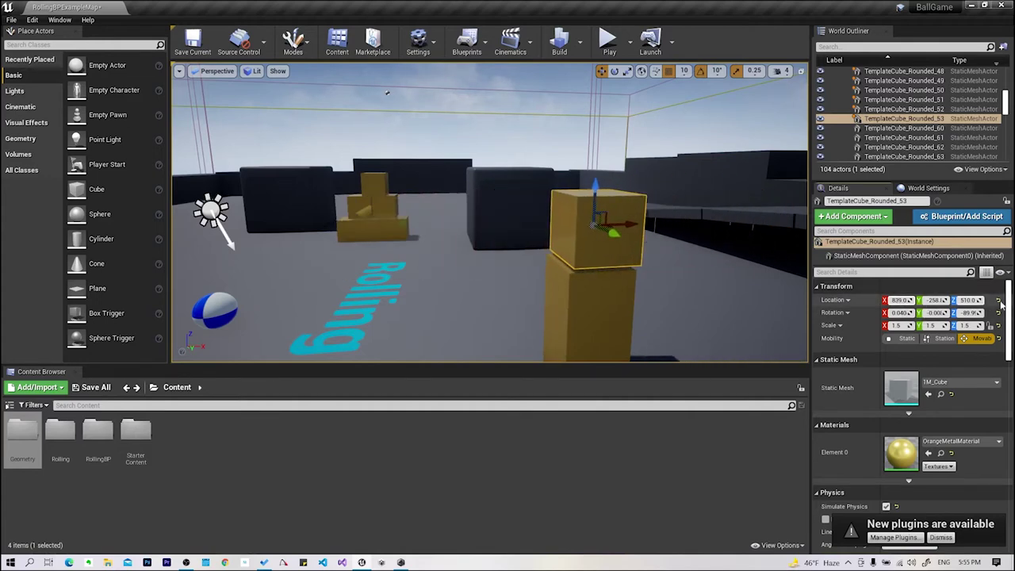
{"action": "mouse_move", "coordinate": [594, 225]}
{"action": "left_mouse_down"}
{"action": "mouse_move", "coordinate": [562, 211]}
{"action": "mouse_move", "coordinate": [599, 226]}
{"action": "mouse_move", "coordinate": [599, 195]}
{"action": "left_mouse_up"}
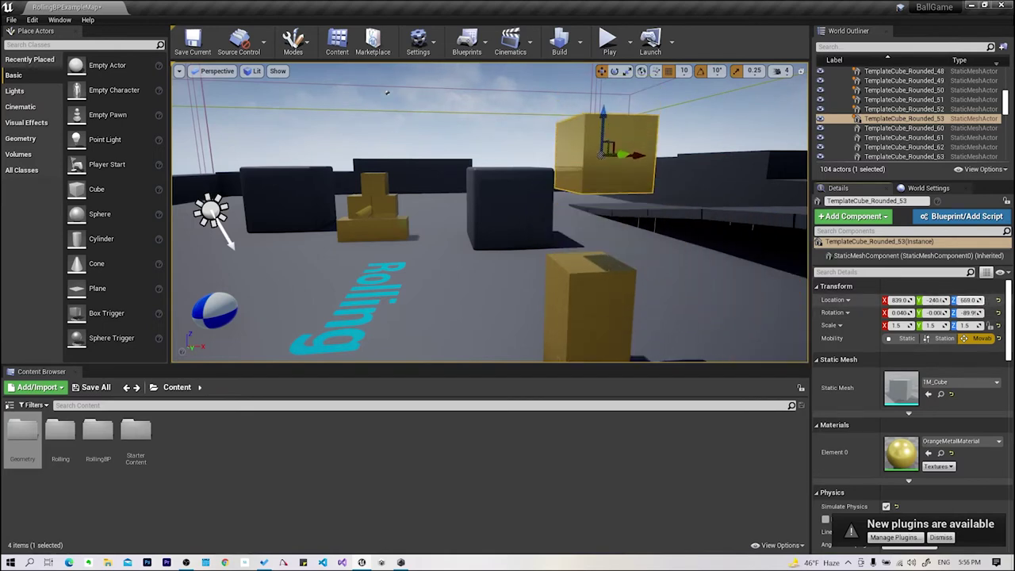
{"action": "key", "text": "ctrl+z"}
{"action": "key", "text": "ctrl+z"}
{"action": "key", "text": "ctrl+z"}
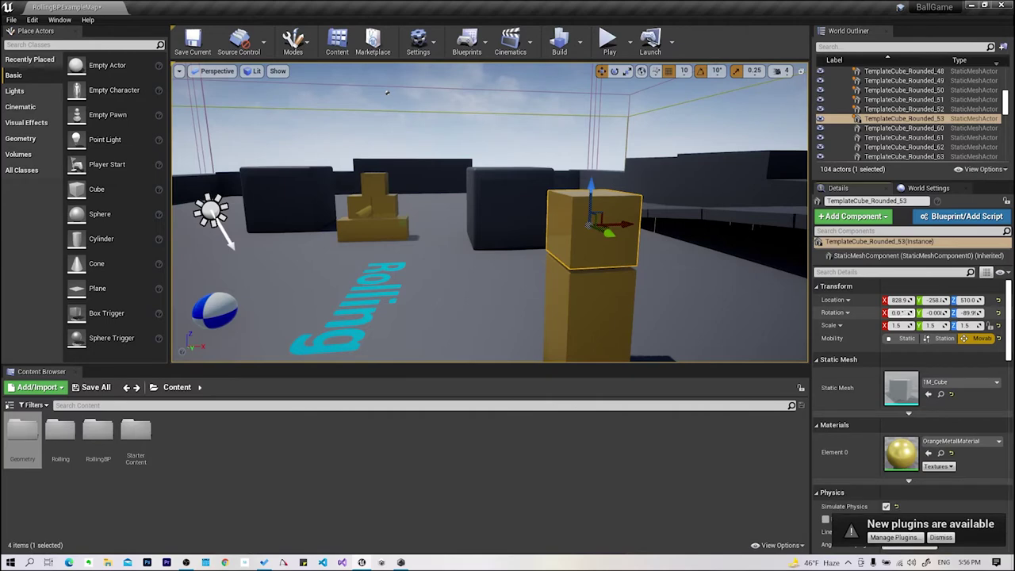
{"action": "left_click_drag", "start_coordinate": [898, 313], "coordinate": [905, 312]}
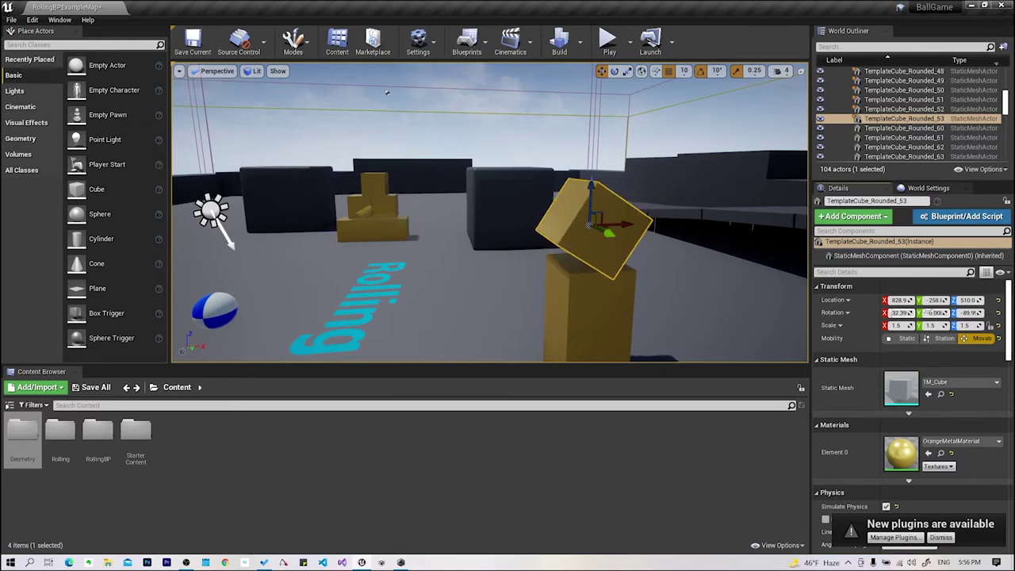
{"action": "left_click_drag", "start_coordinate": [936, 313], "coordinate": [946, 313]}
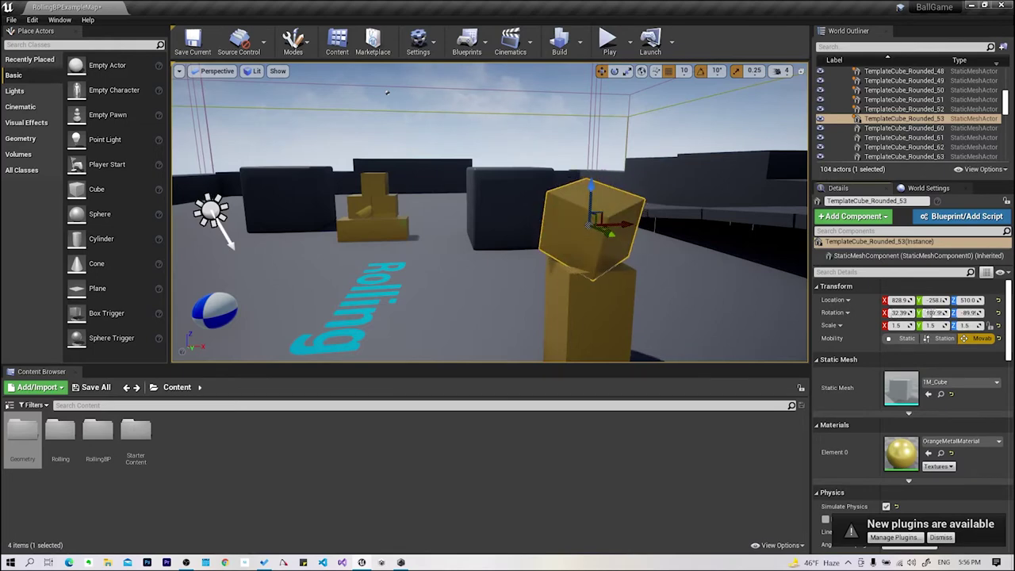
{"action": "key", "text": "ctrl+z"}
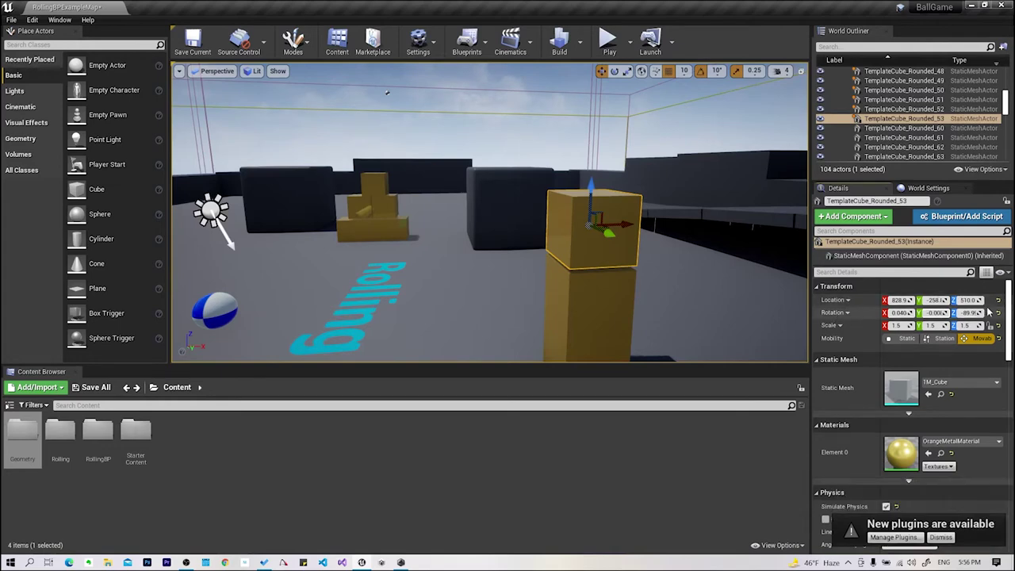
{"action": "key", "text": "ctrl+z"}
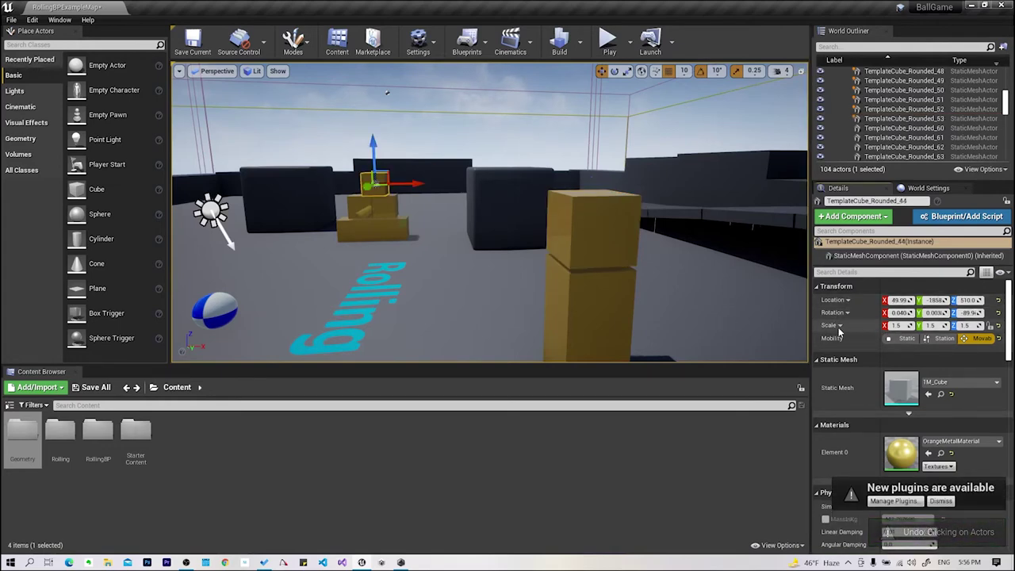
{"action": "key", "text": "ctrl+y"}
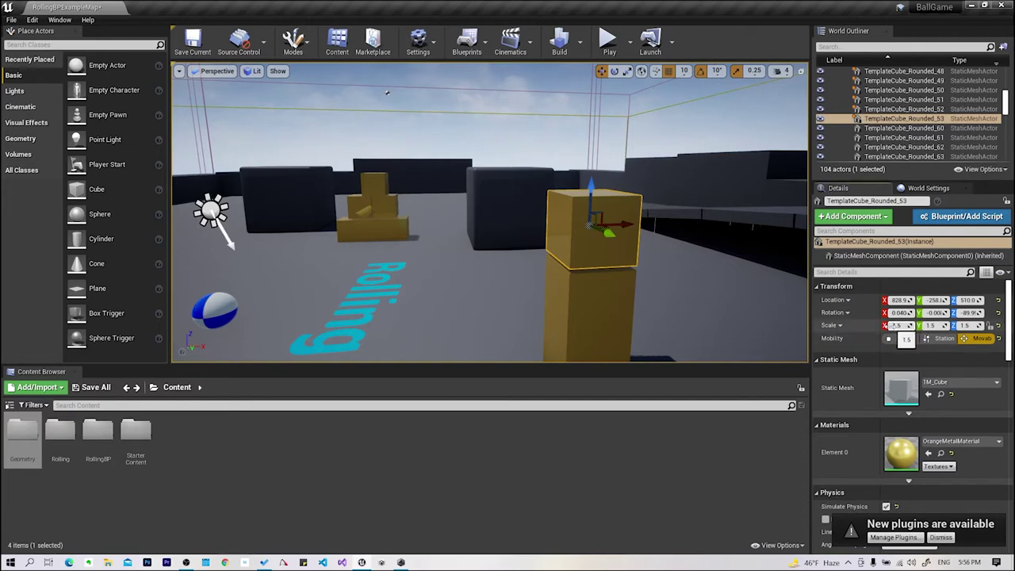
{"action": "left_click_drag", "start_coordinate": [895, 326], "coordinate": [936, 325]}
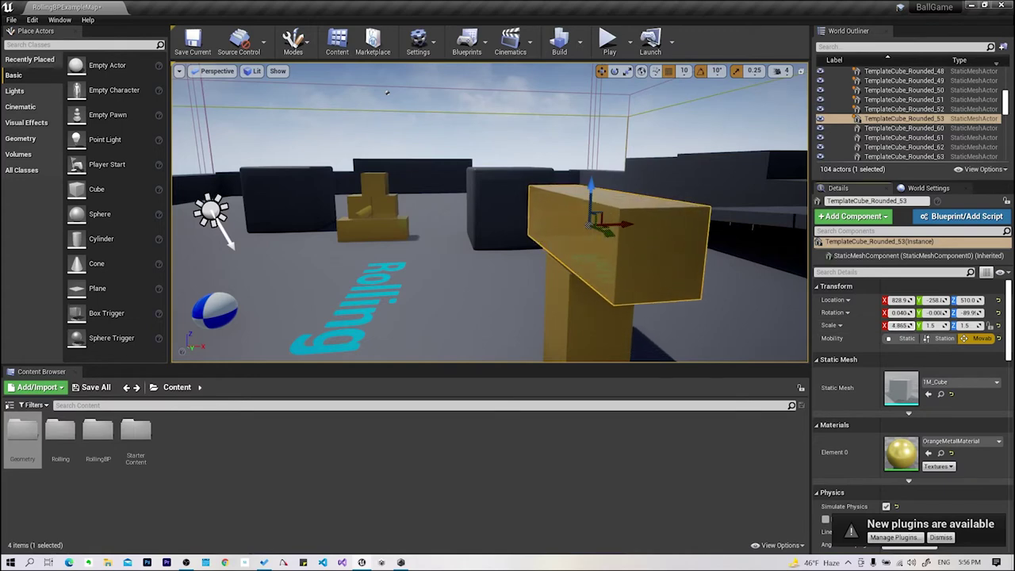
{"action": "key", "text": "ctrl+z"}
{"action": "mouse_move", "coordinate": [928, 325]}
{"action": "left_mouse_down"}
{"action": "mouse_move", "coordinate": [951, 326]}
{"action": "mouse_move", "coordinate": [960, 339]}
{"action": "left_mouse_up"}
{"action": "key", "text": "ctrl+z"}
{"action": "key", "text": "ctrl+z"}
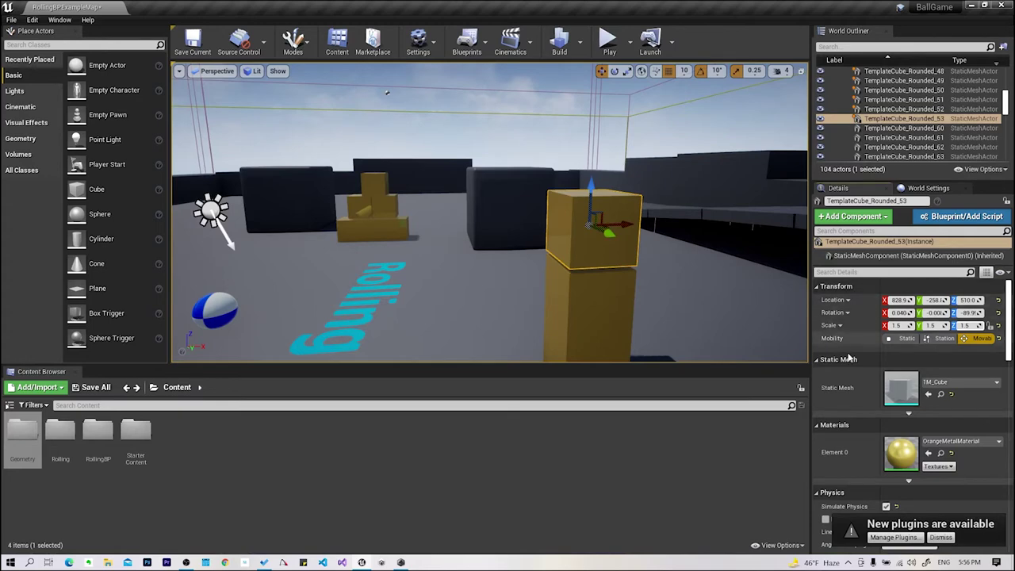
{"action": "scroll", "coordinate": [858, 376], "scroll_direction": "down", "scroll_amount": 1}
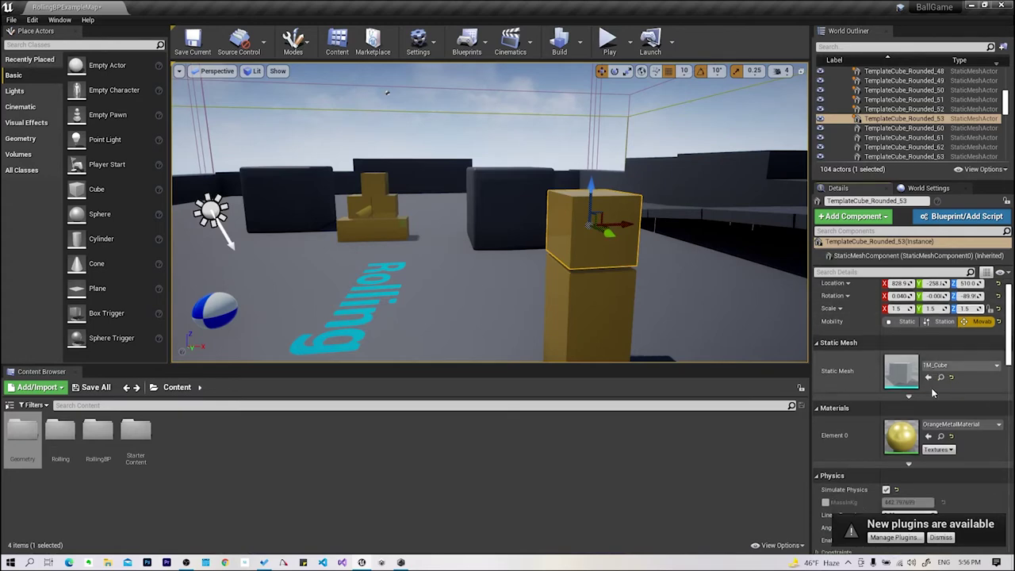
- Try swapping TemplateCube_Rounded_53's mesh to MaterialSphere, undo it, then enable gravity
{"action": "left_click", "coordinate": [966, 351]}
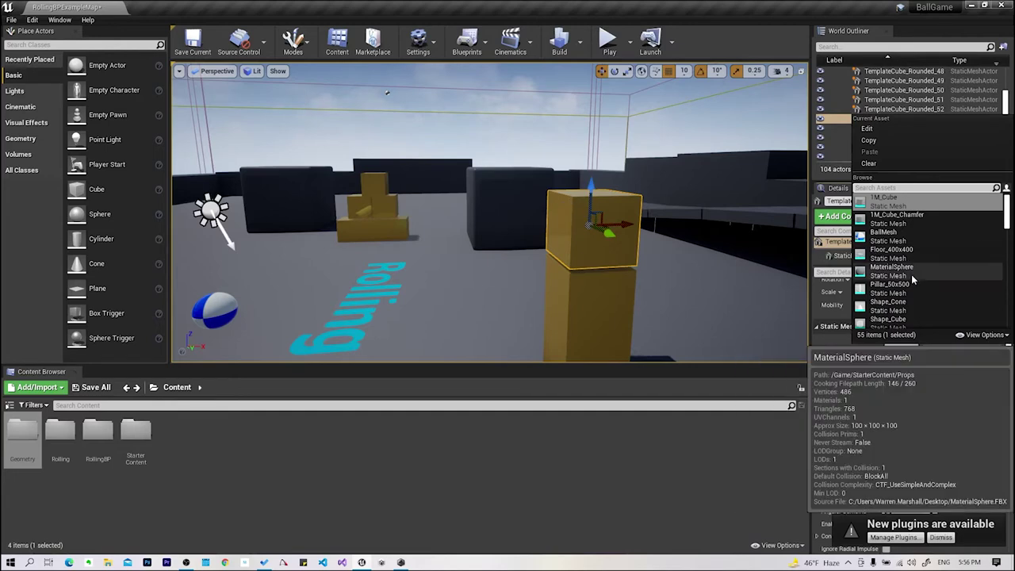
{"action": "left_click", "coordinate": [911, 274]}
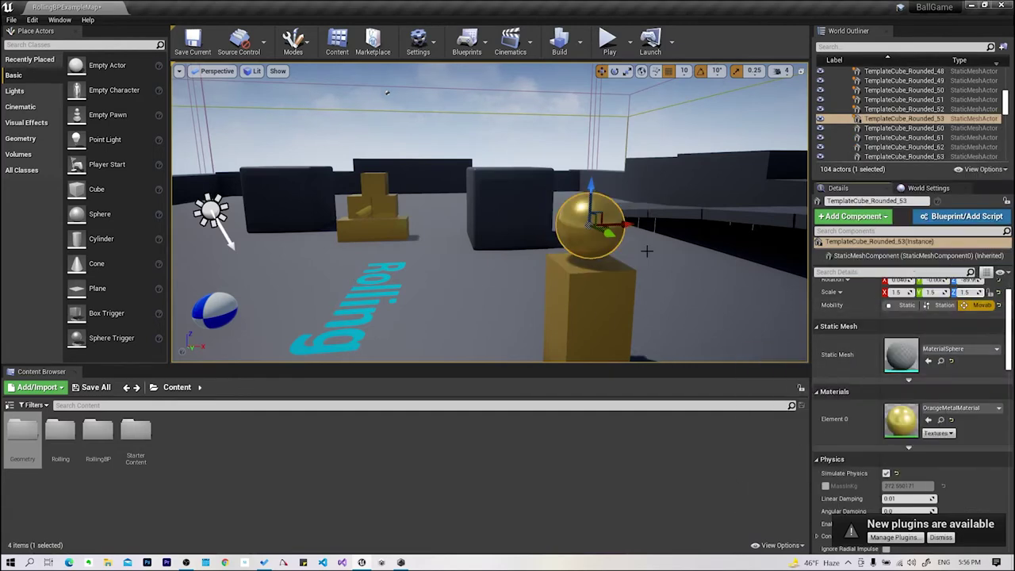
{"action": "key", "text": "ctrl+z"}
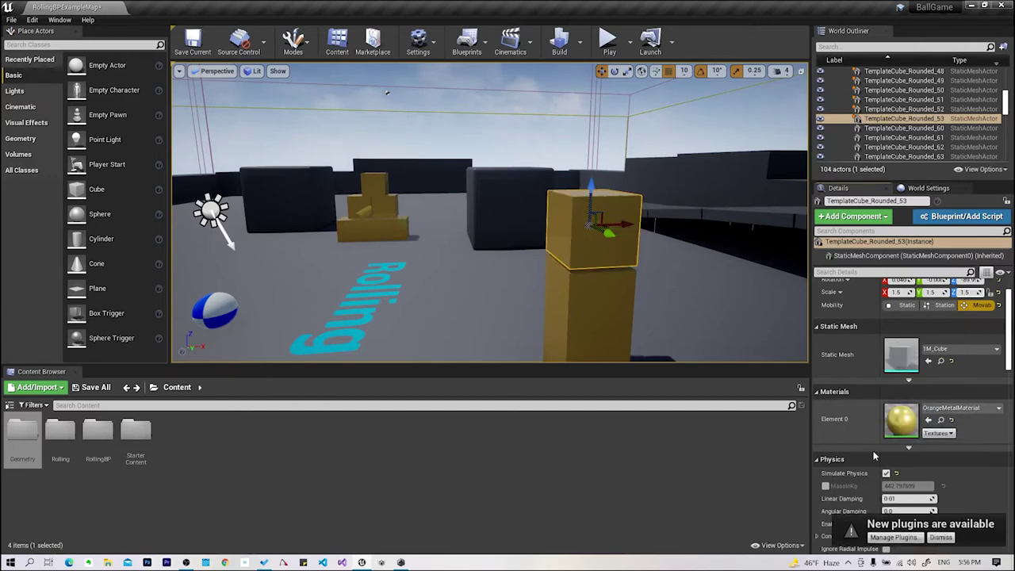
{"action": "scroll", "coordinate": [904, 397], "scroll_direction": "down", "scroll_amount": 4}
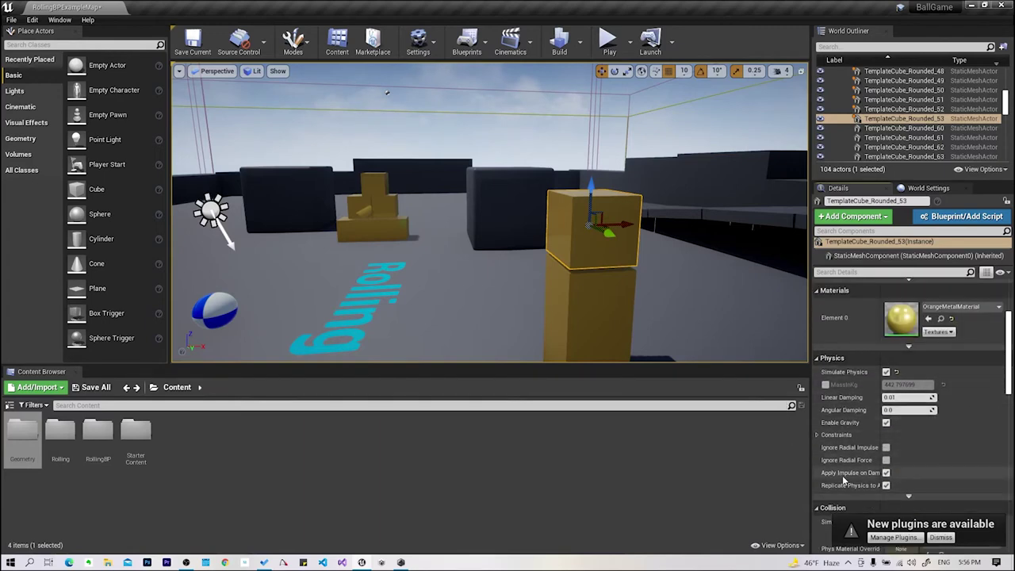
{"action": "left_click", "coordinate": [886, 423]}
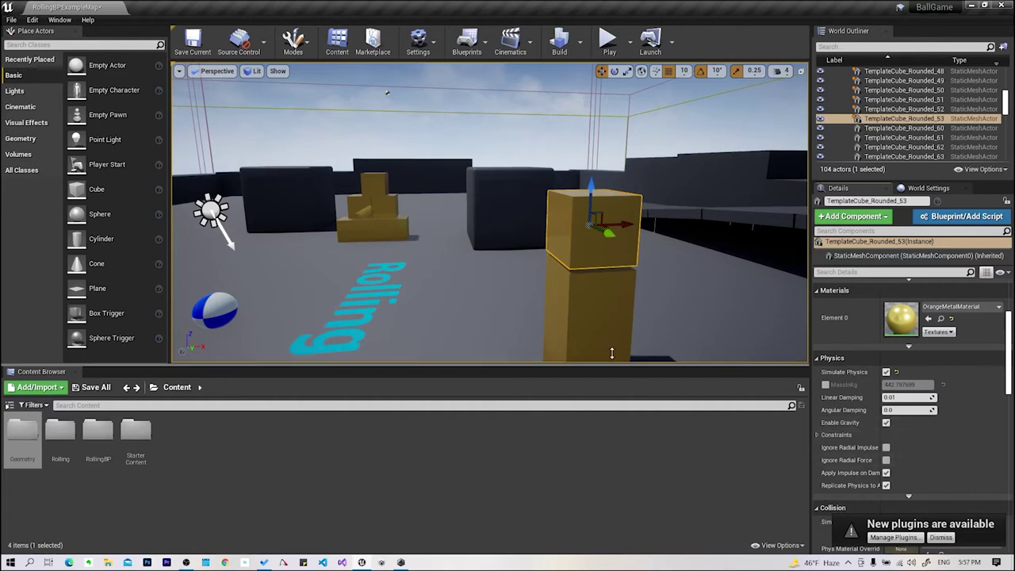
- Move the orange cube in front of the stepped blocks, play-test and stop, then undo the move
{"action": "left_click_drag", "start_coordinate": [591, 225], "coordinate": [403, 227]}
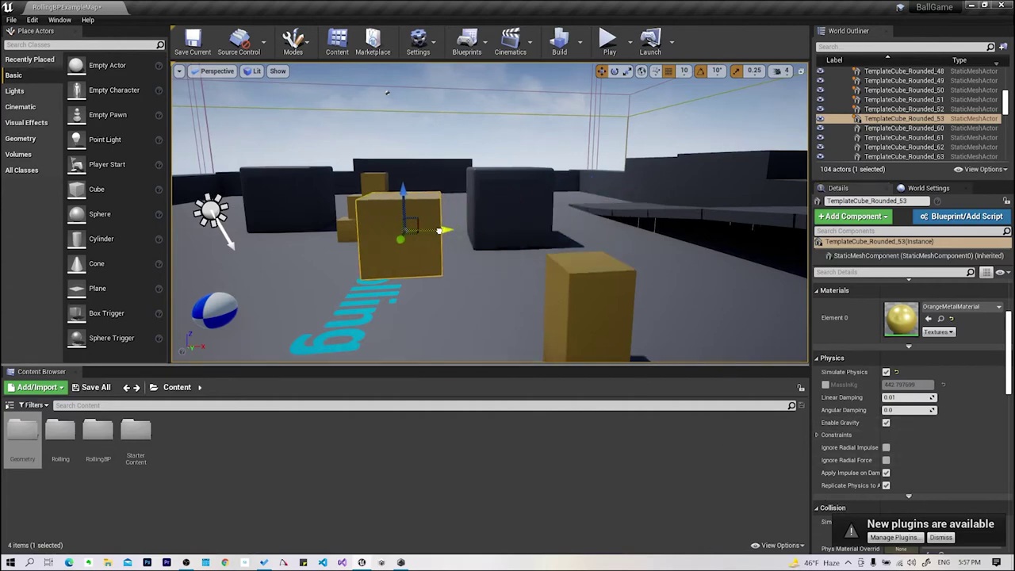
{"action": "left_click", "coordinate": [609, 41]}
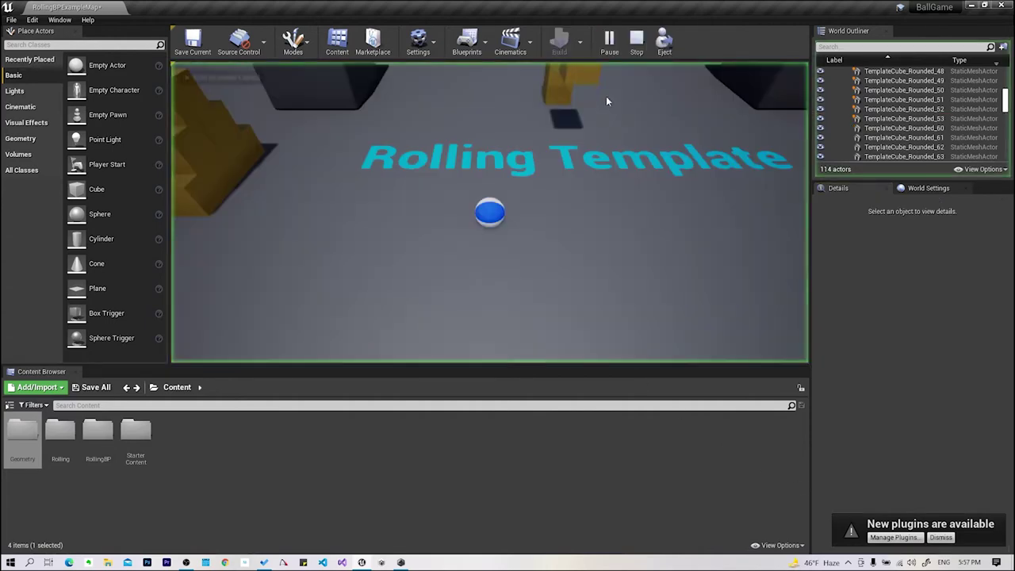
{"action": "left_click", "coordinate": [631, 46]}
{"action": "left_click_drag", "start_coordinate": [675, 181], "coordinate": [675, 238]}
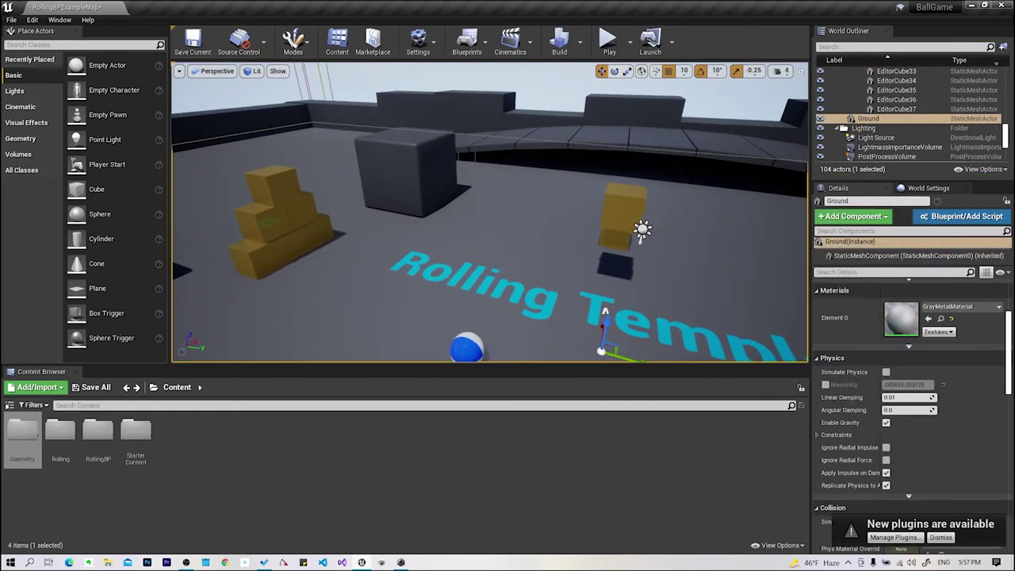
{"action": "key", "text": "ctrl+z"}
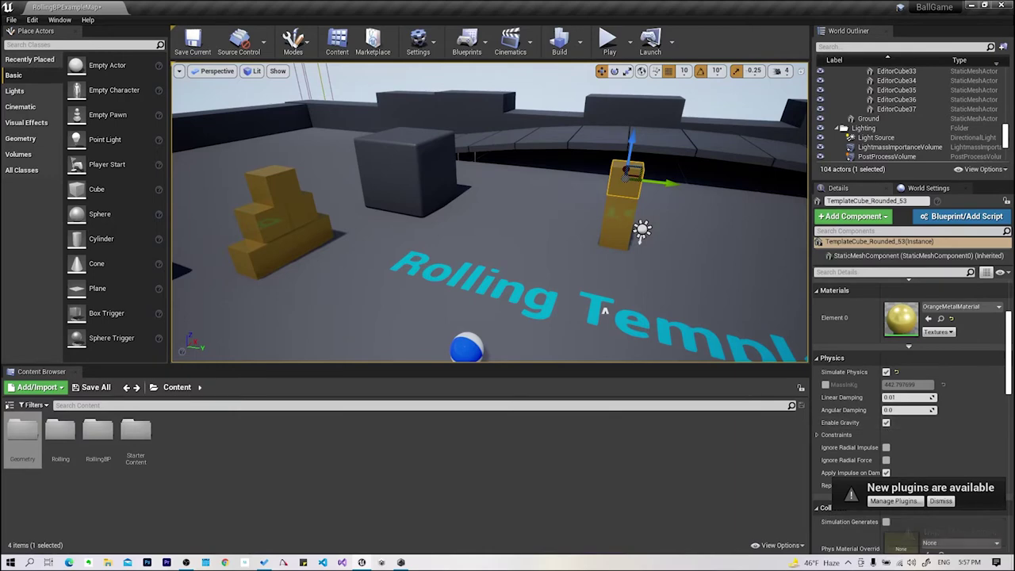
{"action": "right_click_drag", "start_coordinate": [563, 242], "coordinate": [563, 241]}
{"action": "left_click", "coordinate": [512, 236]}
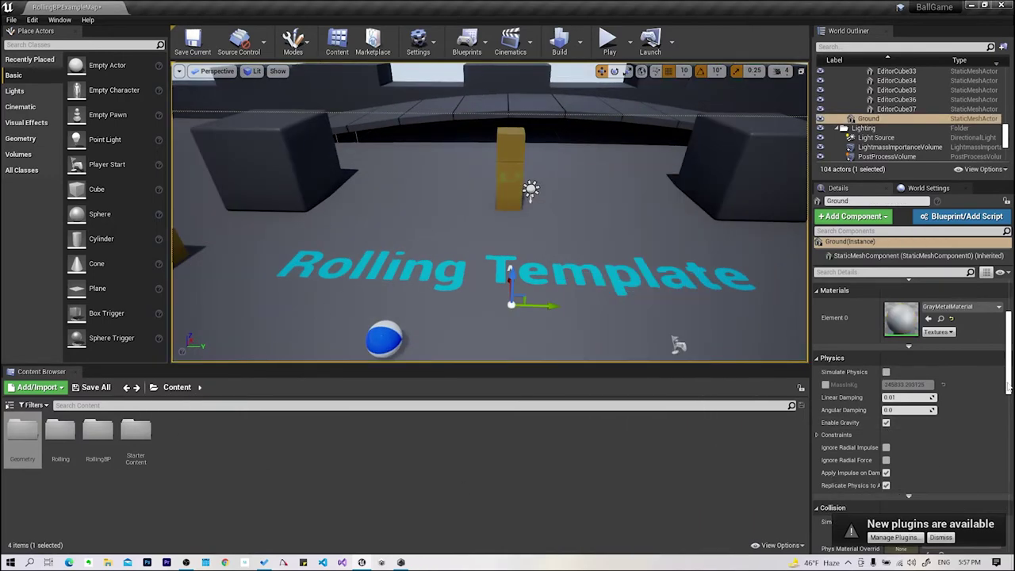
- Scroll the Ground's Details, then show World Settings with RollingGameMode override and Kill Z -1000.0
{"action": "scroll", "coordinate": [917, 384], "scroll_direction": "down", "scroll_amount": 3}
{"action": "scroll", "coordinate": [920, 428], "scroll_direction": "up", "scroll_amount": 3}
{"action": "scroll", "coordinate": [920, 435], "scroll_direction": "up", "scroll_amount": 4}
{"action": "scroll", "coordinate": [921, 436], "scroll_direction": "down", "scroll_amount": 2}
{"action": "scroll", "coordinate": [912, 434], "scroll_direction": "down", "scroll_amount": 2}
{"action": "scroll", "coordinate": [873, 433], "scroll_direction": "down", "scroll_amount": 1}
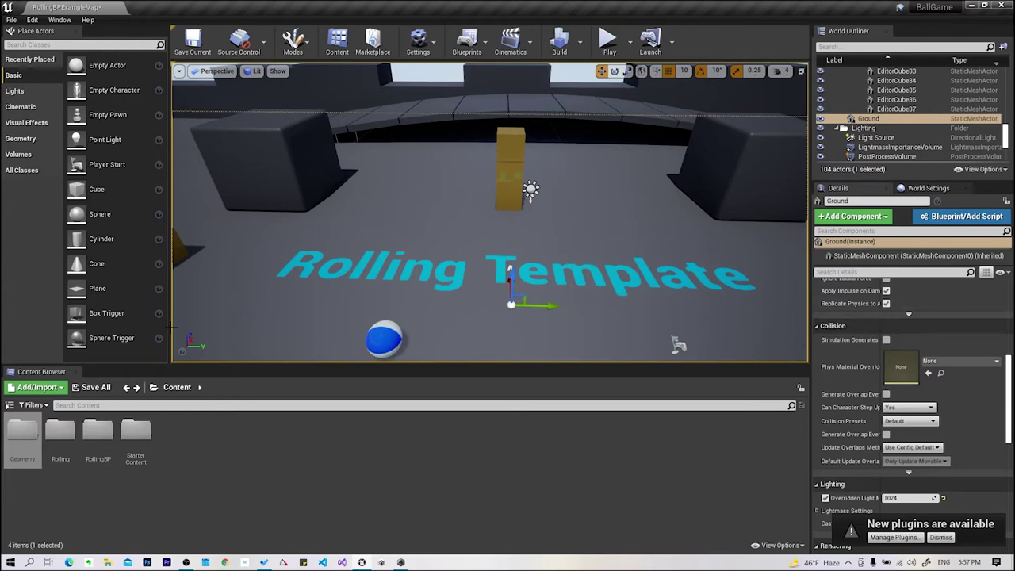
{"action": "scroll", "coordinate": [863, 327], "scroll_direction": "up", "scroll_amount": 3}
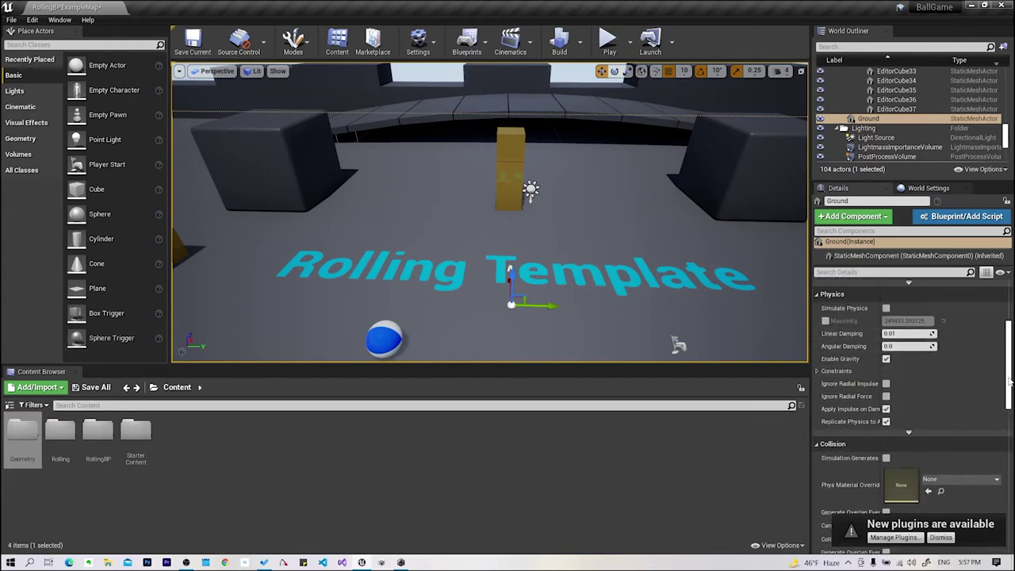
{"action": "scroll", "coordinate": [1010, 382], "scroll_direction": "up", "scroll_amount": 5}
{"action": "left_click", "coordinate": [929, 189]}
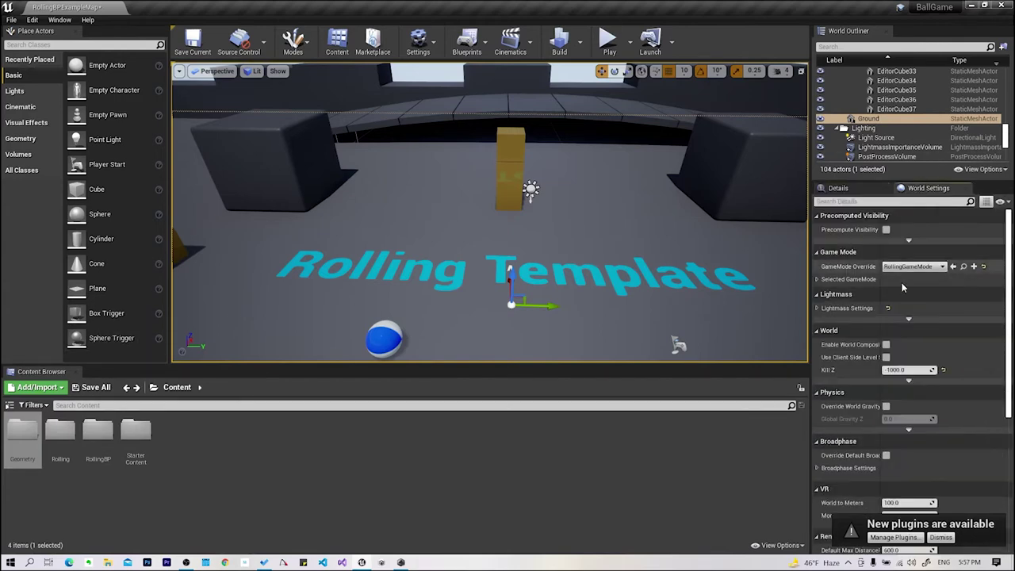
- Scroll through the World Settings, return to the Ground floor's Details, and show the content folder tree
{"action": "scroll", "coordinate": [910, 386], "scroll_direction": "down", "scroll_amount": 3}
{"action": "scroll", "coordinate": [910, 386], "scroll_direction": "down", "scroll_amount": 2}
{"action": "scroll", "coordinate": [910, 391], "scroll_direction": "down", "scroll_amount": 3}
{"action": "scroll", "coordinate": [910, 394], "scroll_direction": "down", "scroll_amount": 3}
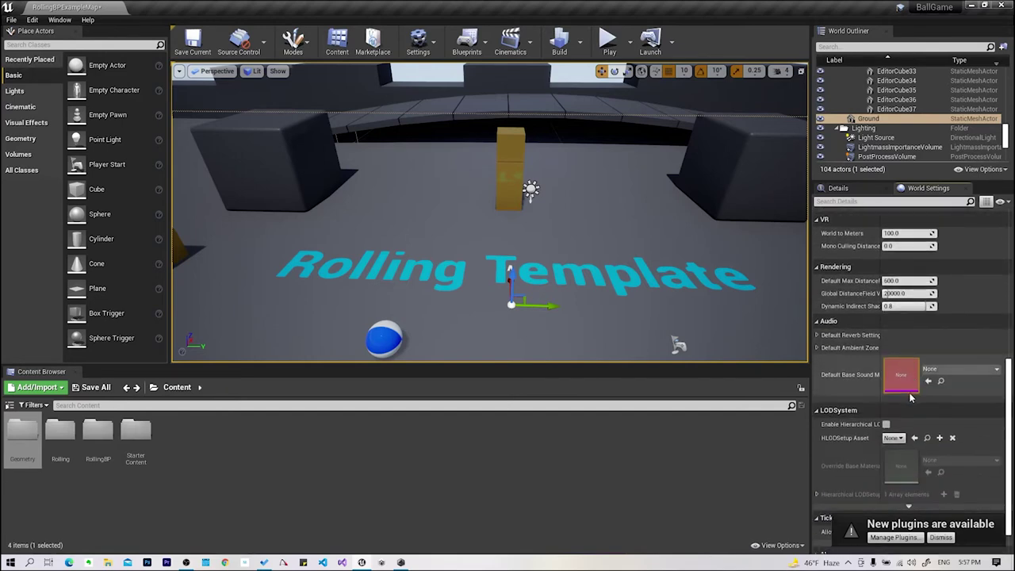
{"action": "scroll", "coordinate": [908, 400], "scroll_direction": "down", "scroll_amount": 1}
{"action": "scroll", "coordinate": [900, 421], "scroll_direction": "up", "scroll_amount": 3}
{"action": "scroll", "coordinate": [895, 436], "scroll_direction": "up", "scroll_amount": 2}
{"action": "scroll", "coordinate": [895, 436], "scroll_direction": "up", "scroll_amount": 2}
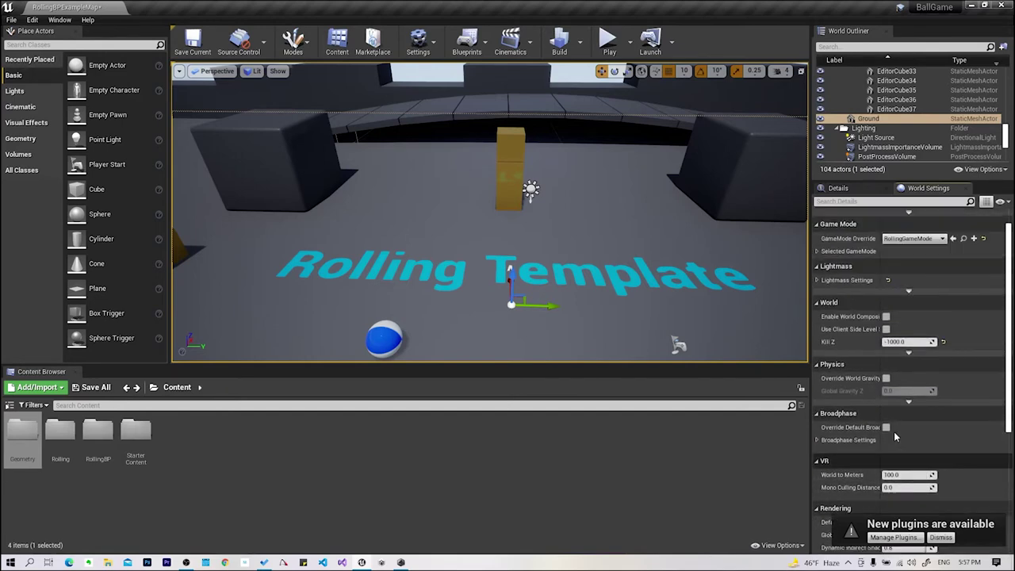
{"action": "scroll", "coordinate": [895, 436], "scroll_direction": "up", "scroll_amount": 2}
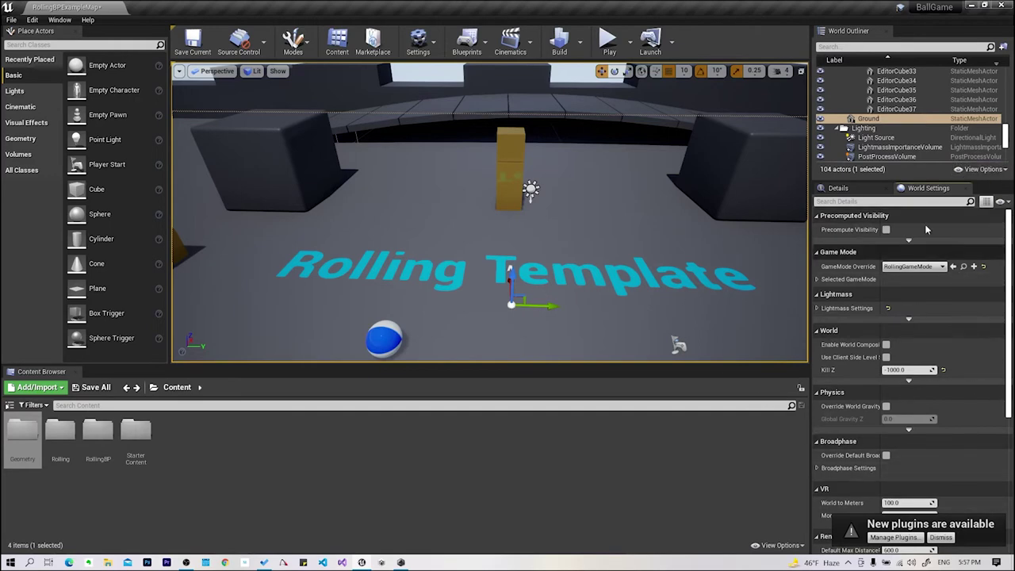
{"action": "left_click", "coordinate": [839, 188]}
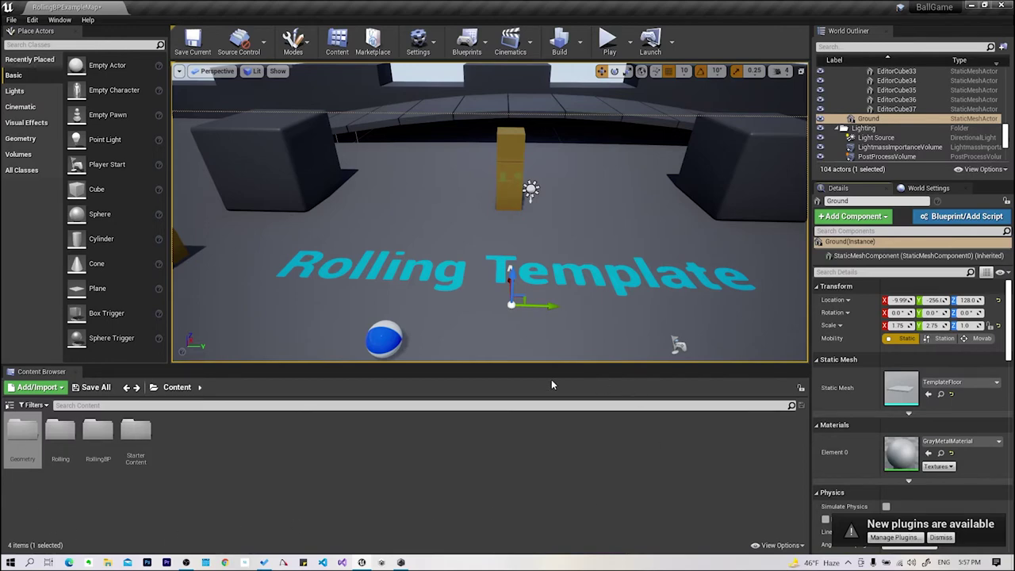
{"action": "left_click", "coordinate": [10, 405]}
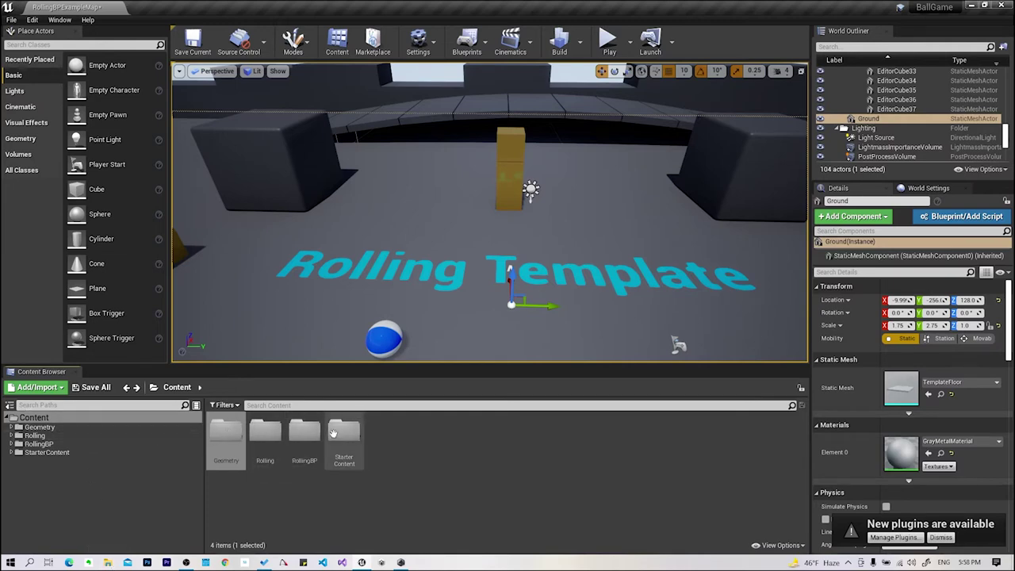
- Browse to Geometry > Meshes and try placing a TemplateFloor slab, then undo it
{"action": "left_click", "coordinate": [32, 428]}
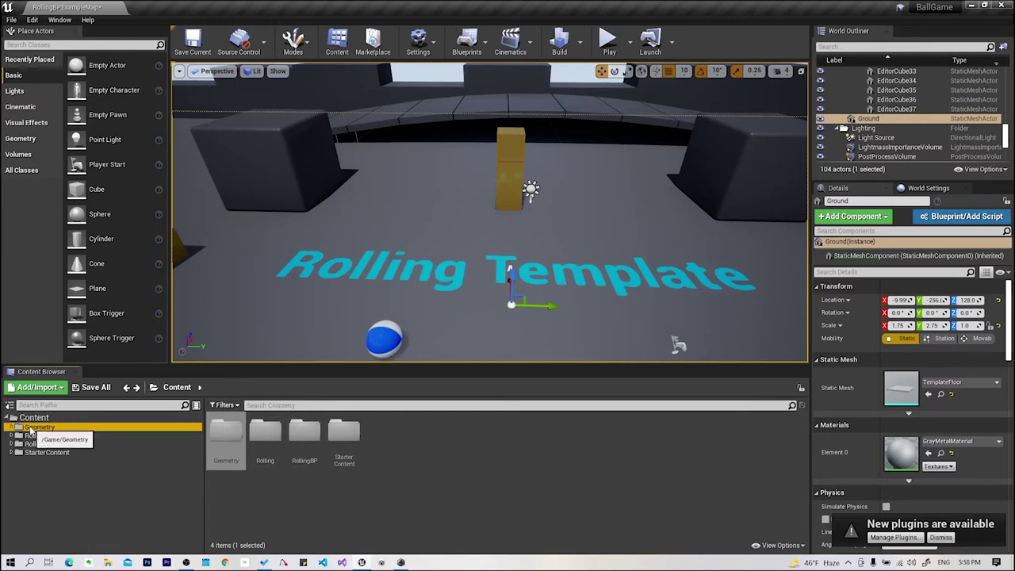
{"action": "left_click", "coordinate": [11, 428]}
{"action": "left_click", "coordinate": [48, 436]}
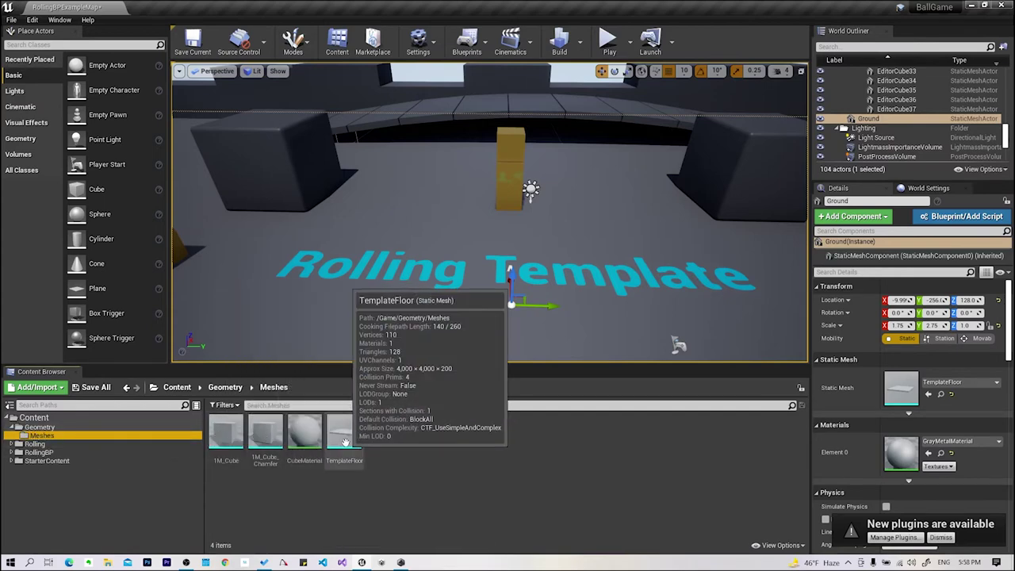
{"action": "left_click_drag", "start_coordinate": [344, 435], "coordinate": [442, 92]}
{"action": "key", "text": "ctrl+z"}
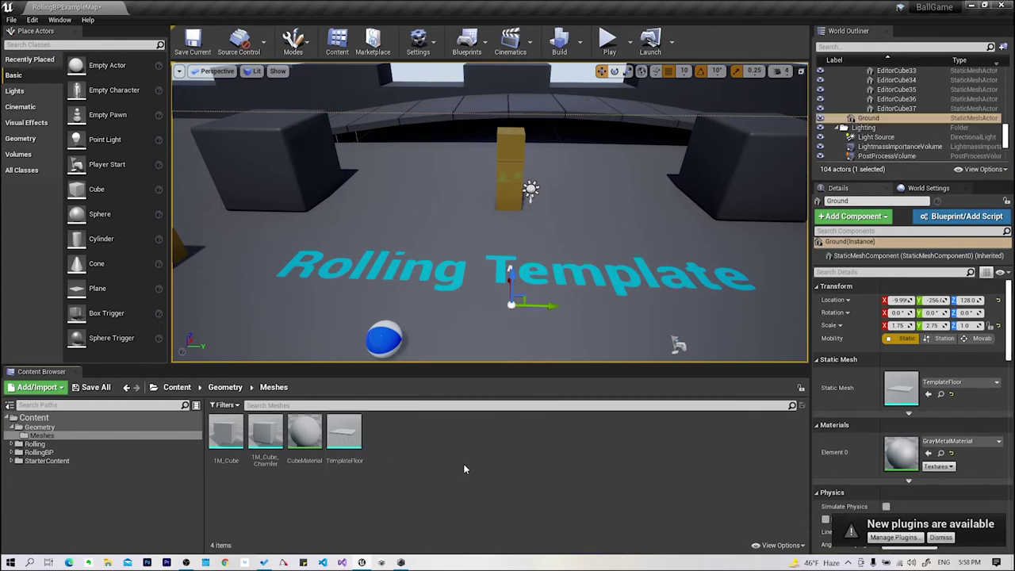
- Open the Rolling > Materials folder and fly the view up over the level
{"action": "left_click", "coordinate": [34, 435]}
{"action": "left_click", "coordinate": [15, 426]}
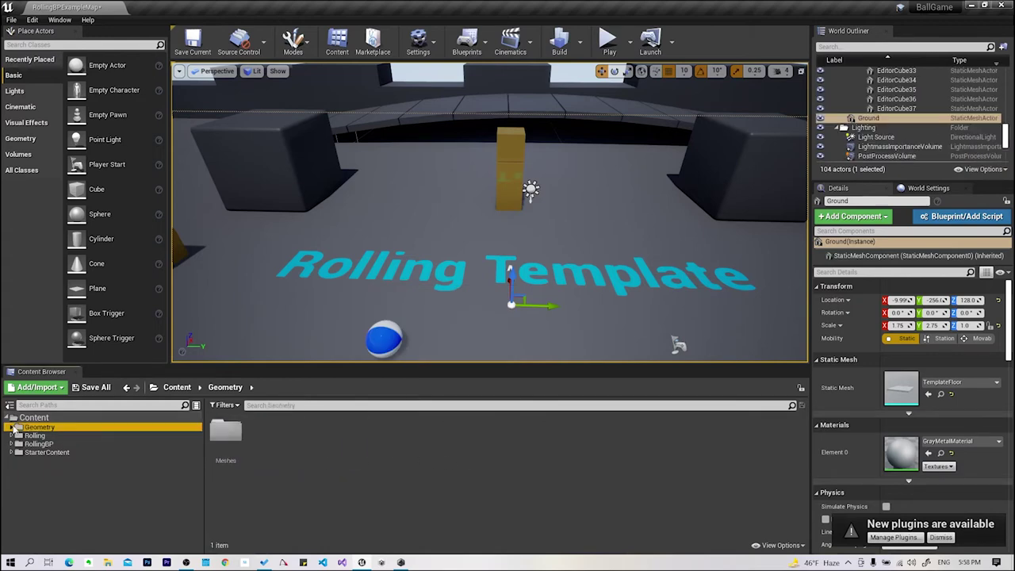
{"action": "left_click", "coordinate": [15, 436]}
{"action": "left_click", "coordinate": [45, 444]}
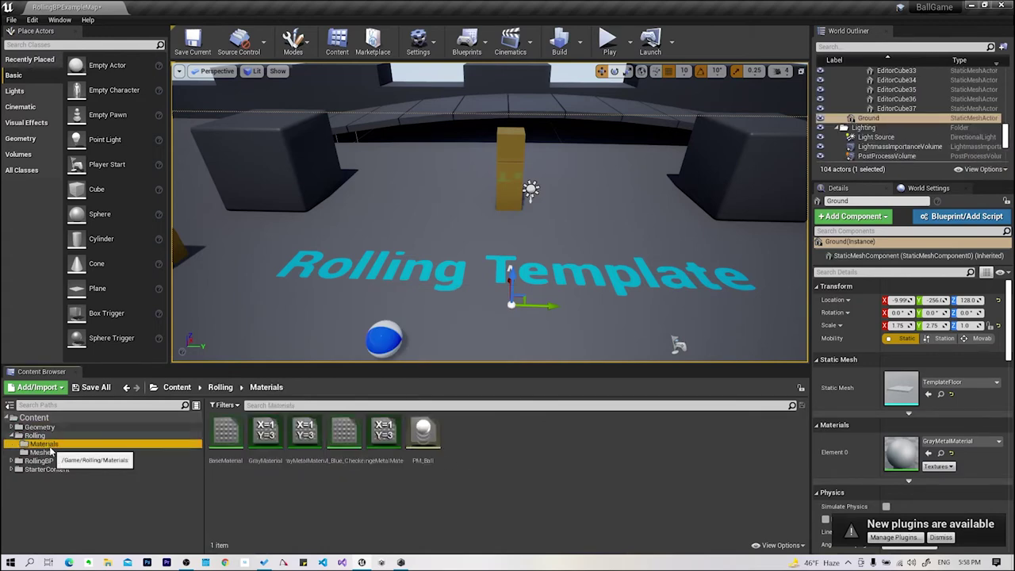
{"action": "mouse_move", "coordinate": [501, 270]}
{"action": "right_mouse_down"}
{"action": "mouse_move", "coordinate": [401, 162]}
{"action": "mouse_move", "coordinate": [726, 242]}
{"action": "right_mouse_up"}
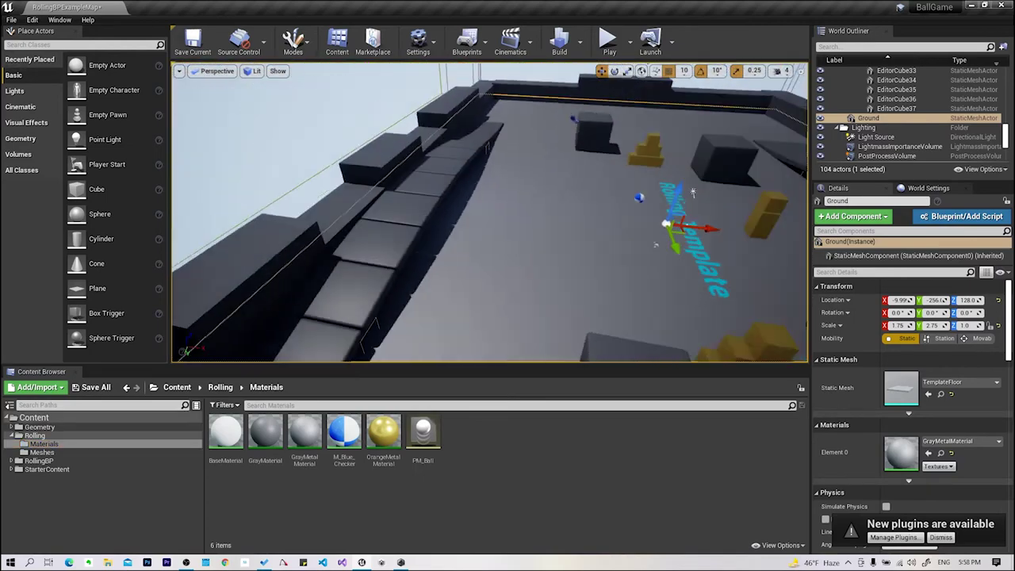
- Apply OrangeMetalMaterial to the Ground floor, play-test it rolling the ball, then drop BaseMaterial on it
{"action": "right_click_drag", "start_coordinate": [480, 254], "coordinate": [480, 255]}
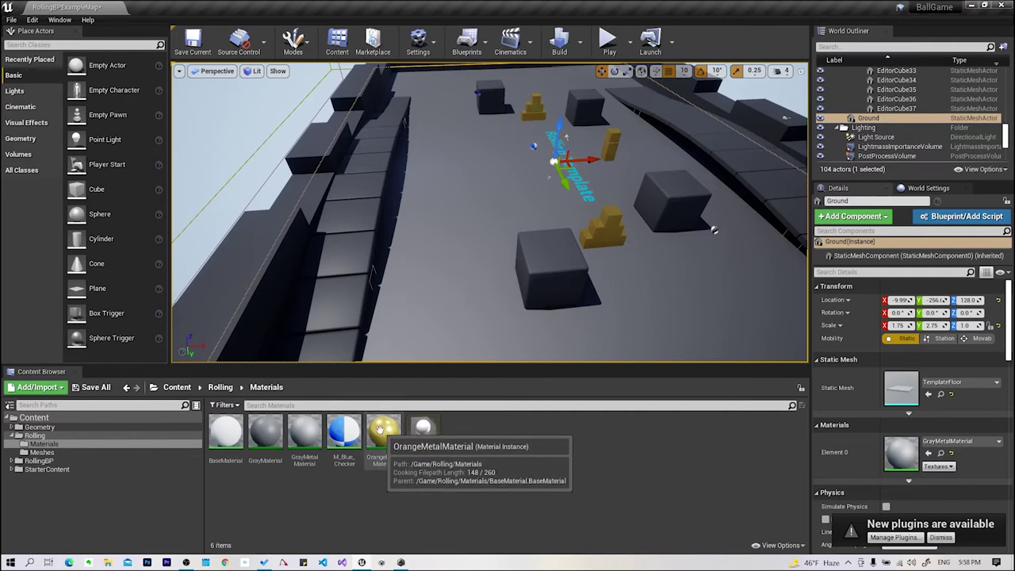
{"action": "left_click_drag", "start_coordinate": [381, 429], "coordinate": [464, 171]}
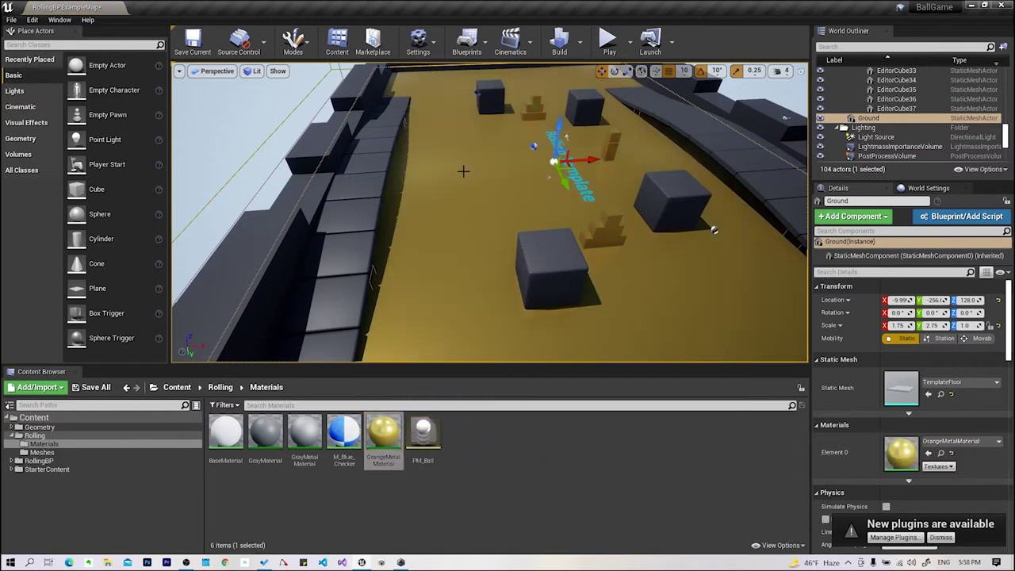
{"action": "left_click", "coordinate": [616, 44]}
{"action": "key", "text": "a"}
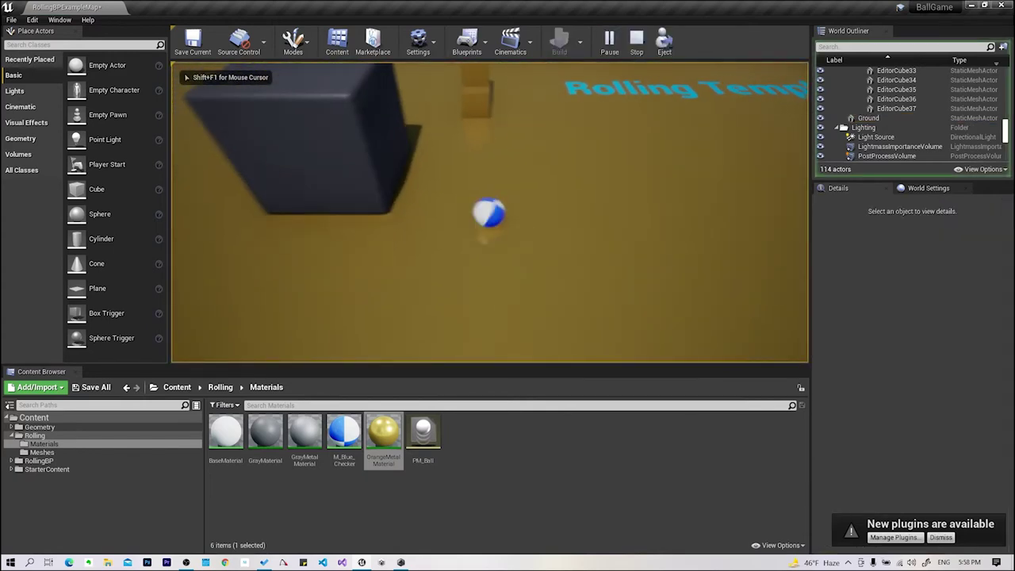
{"action": "key", "text": "Escape"}
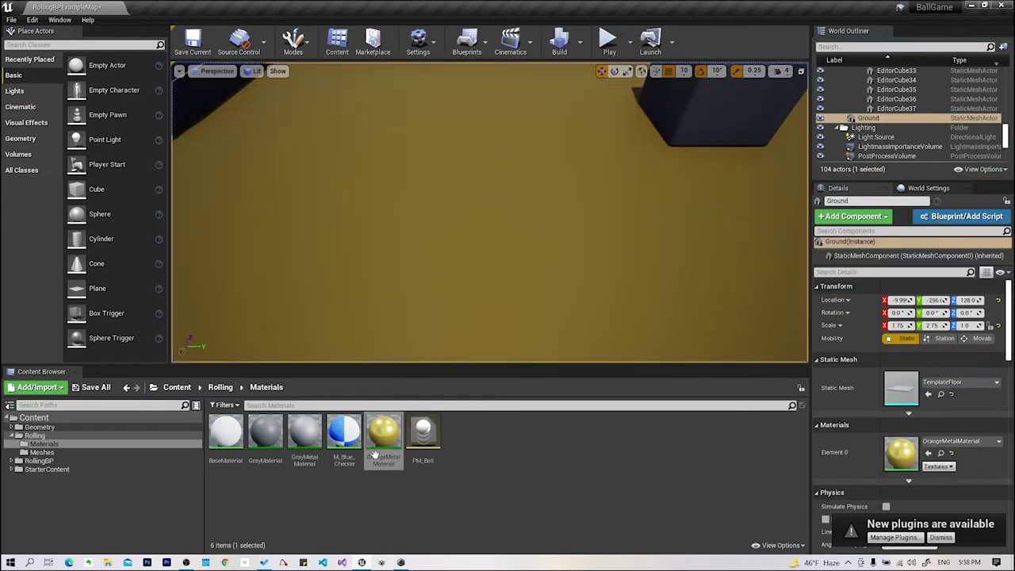
{"action": "left_click_drag", "start_coordinate": [225, 433], "coordinate": [423, 229]}
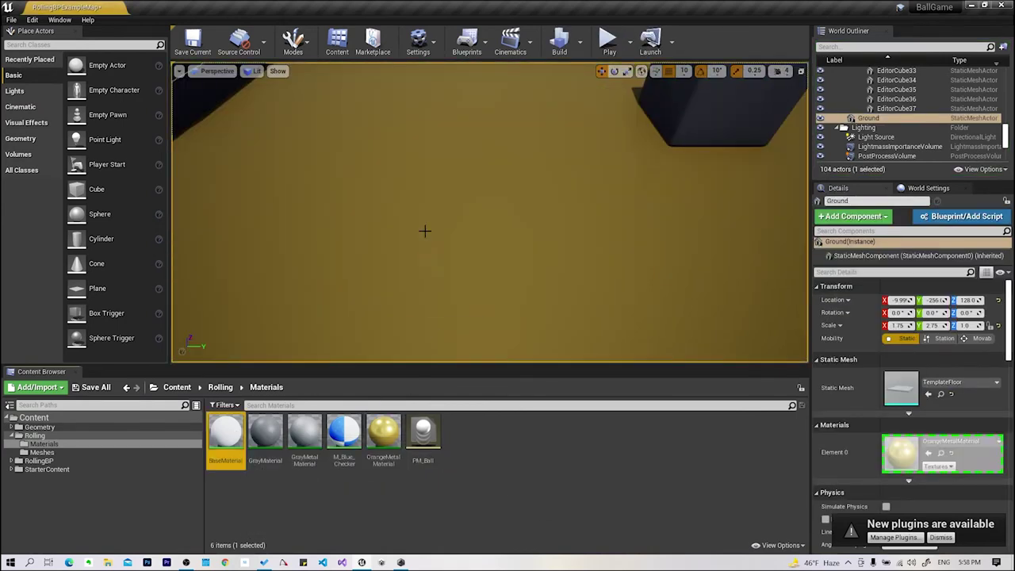
- Play-test on the white BaseMaterial floor rolling the ball forward, then restore GrayMetalMaterial to the Ground
{"action": "left_click", "coordinate": [491, 238]}
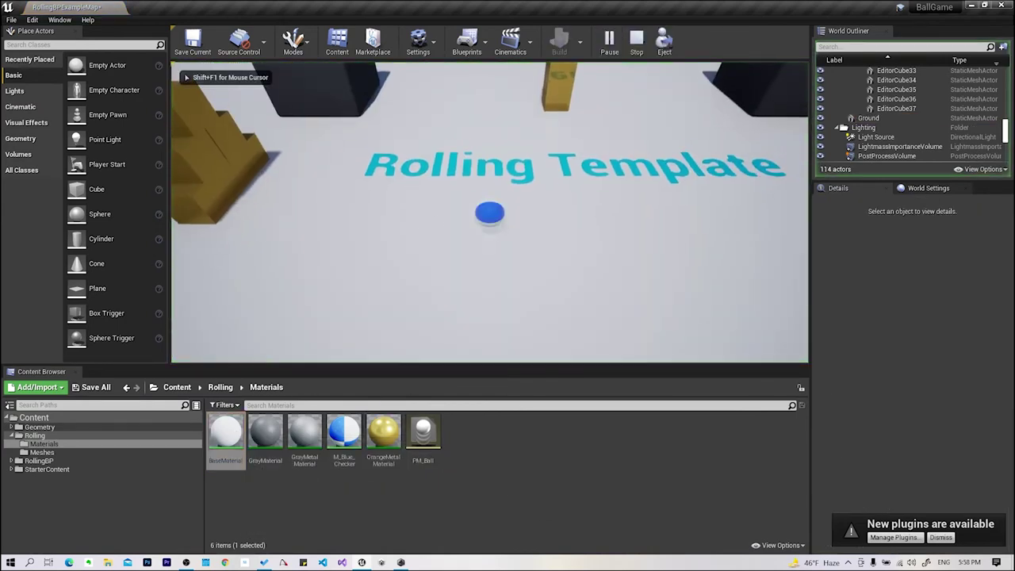
{"action": "key", "text": "w"}
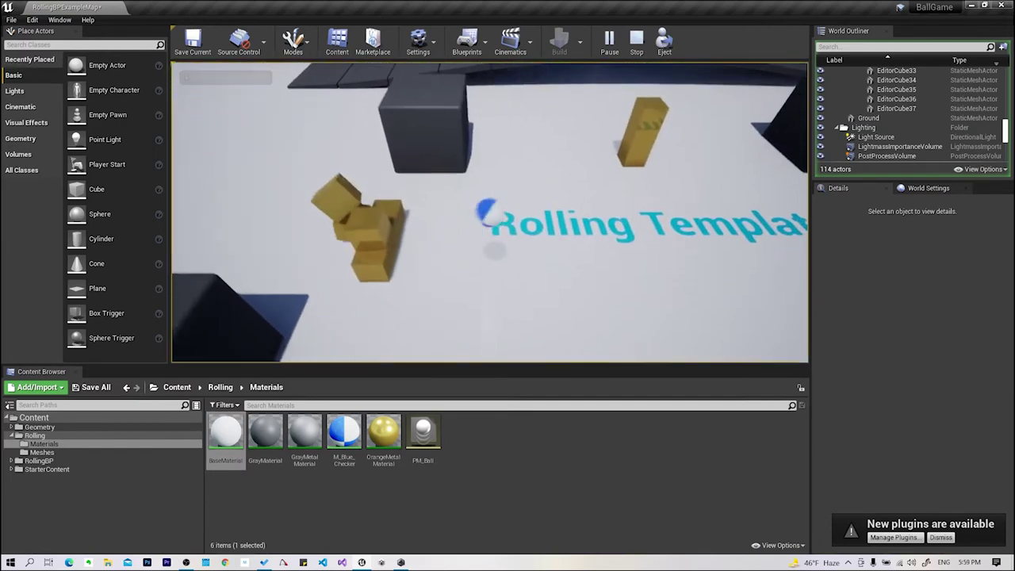
{"action": "key", "text": "Escape"}
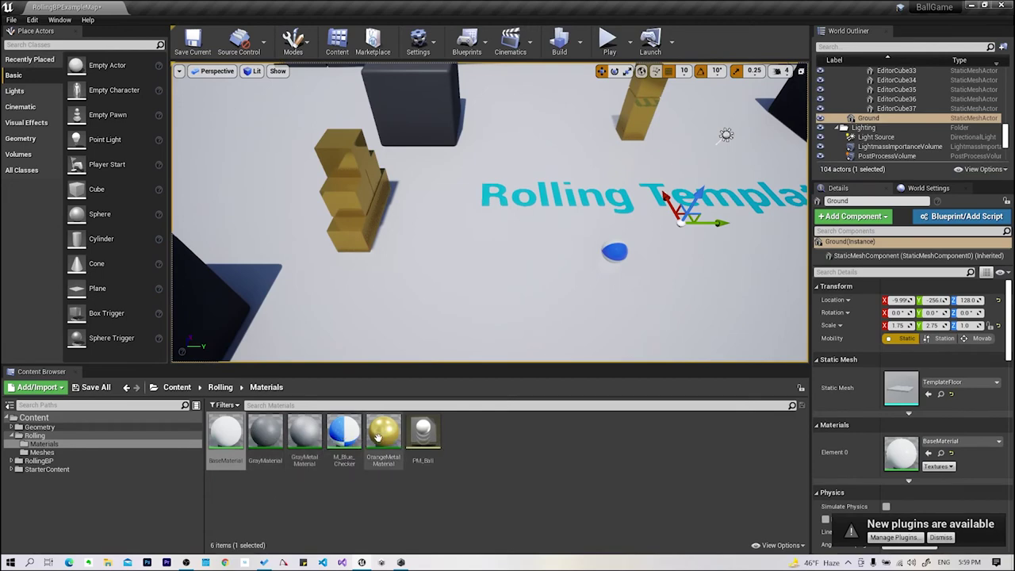
{"action": "left_click_drag", "start_coordinate": [384, 432], "coordinate": [551, 224]}
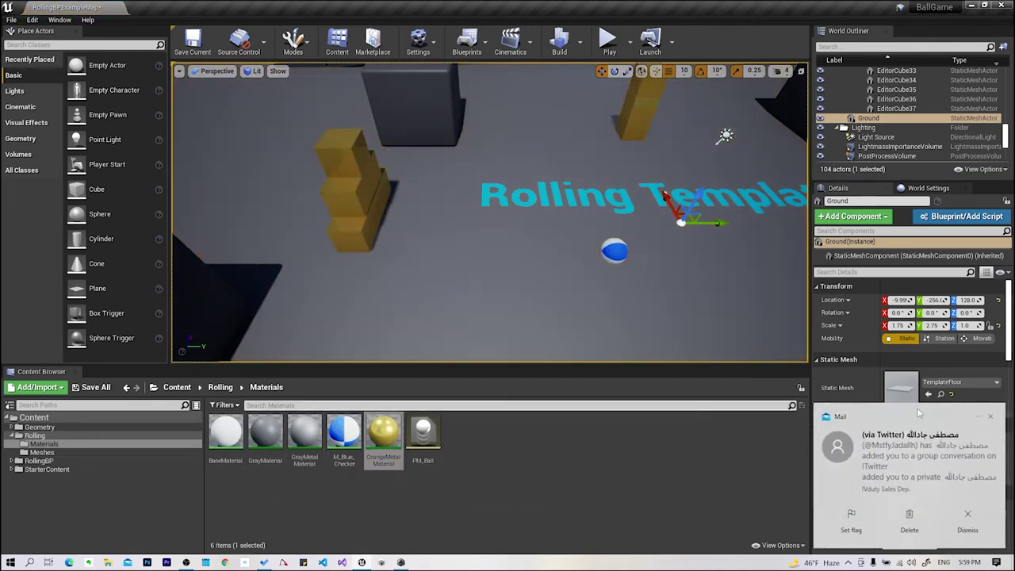
{"action": "left_click", "coordinate": [991, 416]}
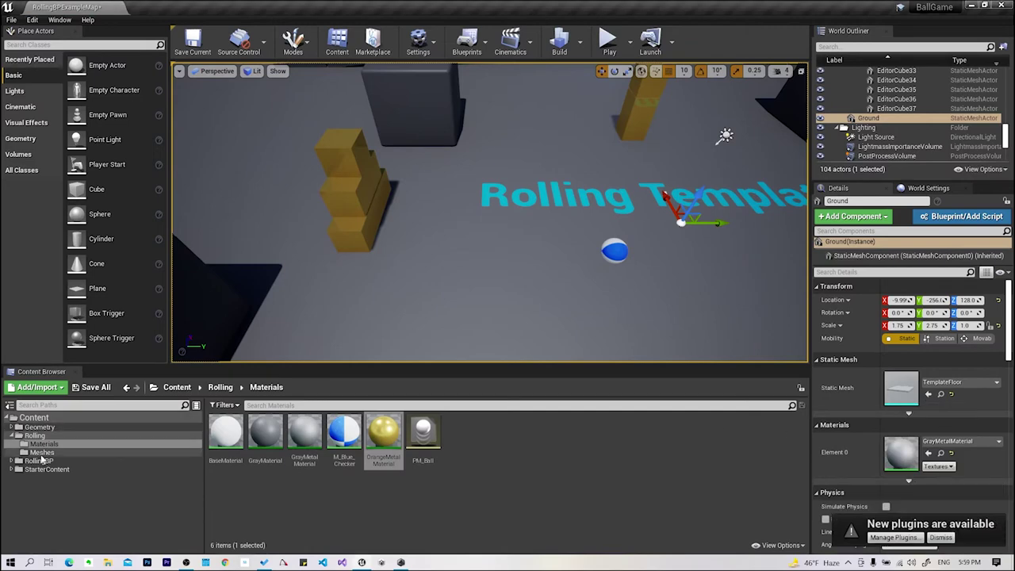
{"action": "left_click", "coordinate": [42, 453]}
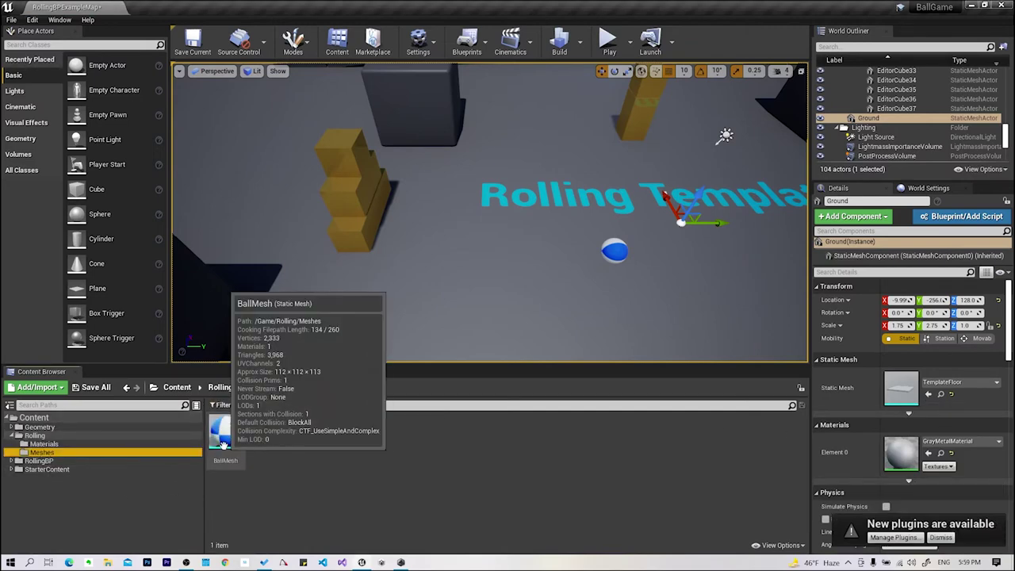
{"action": "right_click_drag", "start_coordinate": [664, 196], "coordinate": [669, 181]}
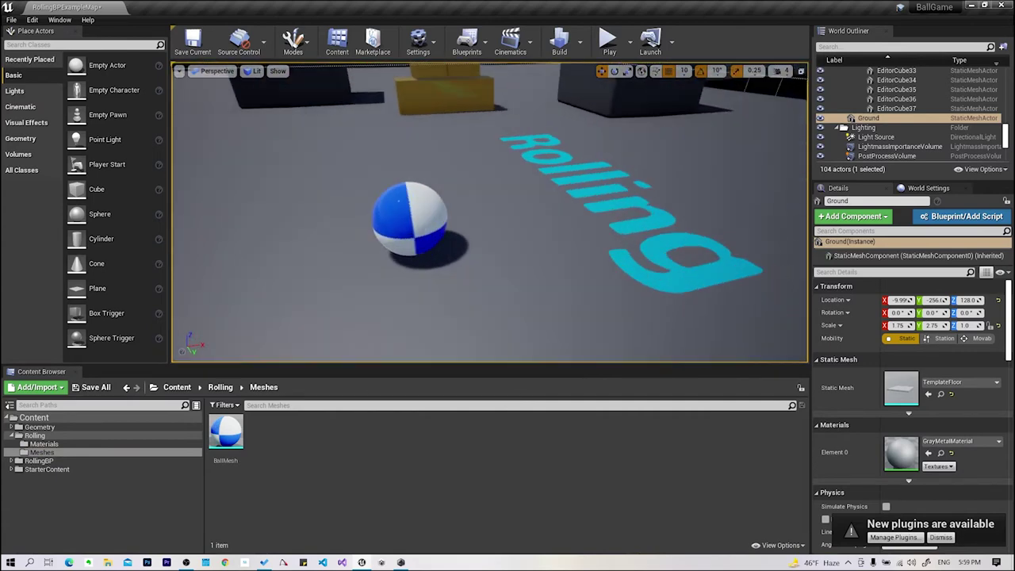
{"action": "left_click", "coordinate": [396, 215]}
{"action": "double_click", "coordinate": [225, 429]}
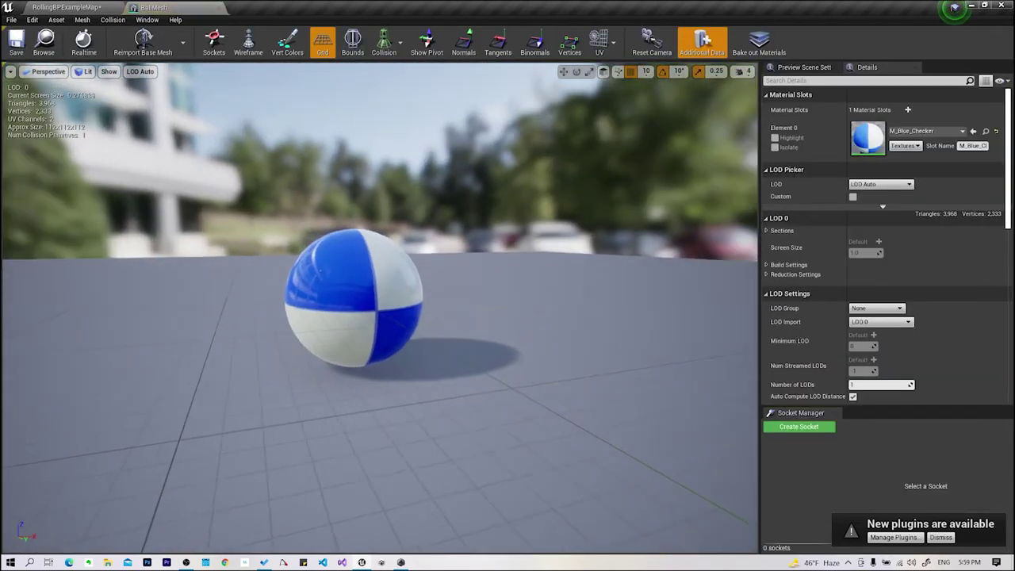
{"action": "left_click_drag", "start_coordinate": [184, 185], "coordinate": [171, 183]}
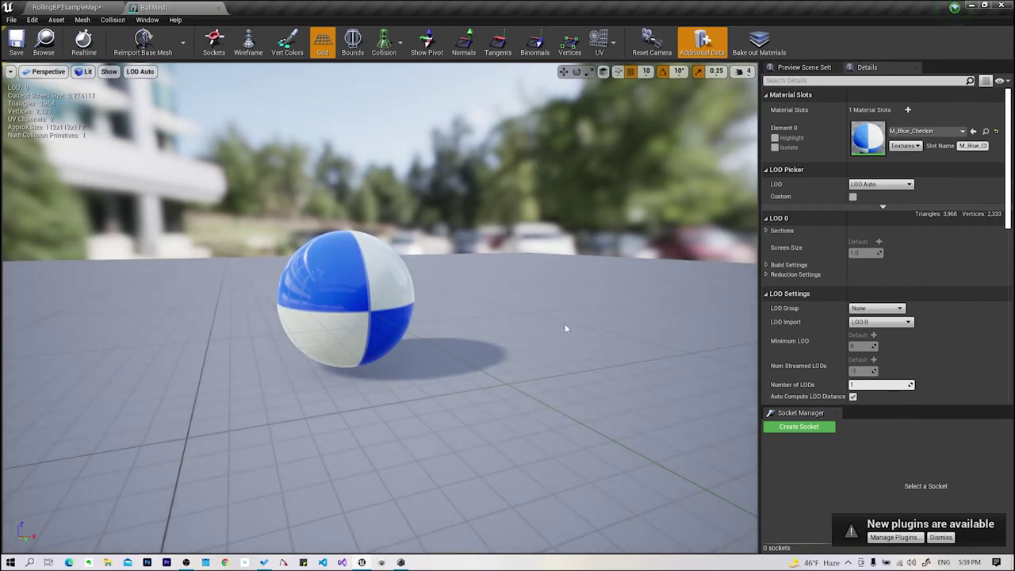
{"action": "left_click", "coordinate": [166, 7]}
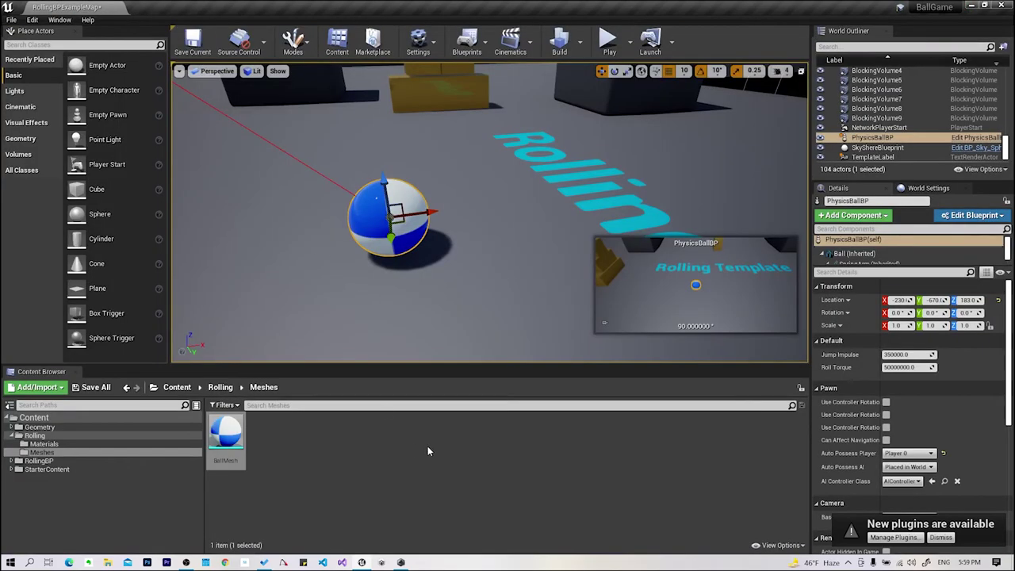
{"action": "left_click", "coordinate": [386, 276]}
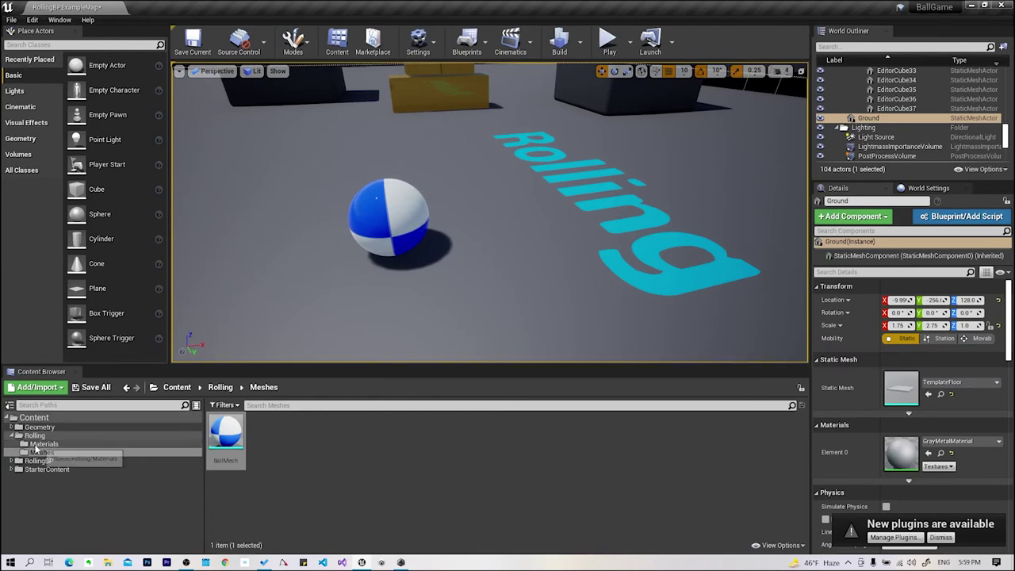
- Navigate Rolling > RollingBP > Blueprints and open the PhysicsBallBP blueprint
{"action": "left_click", "coordinate": [11, 436]}
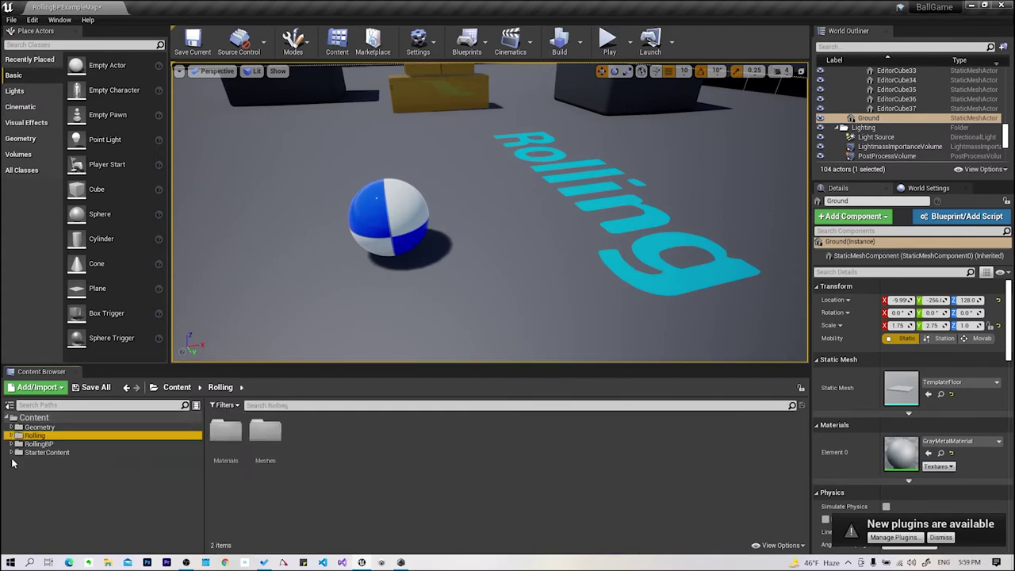
{"action": "left_click", "coordinate": [49, 445]}
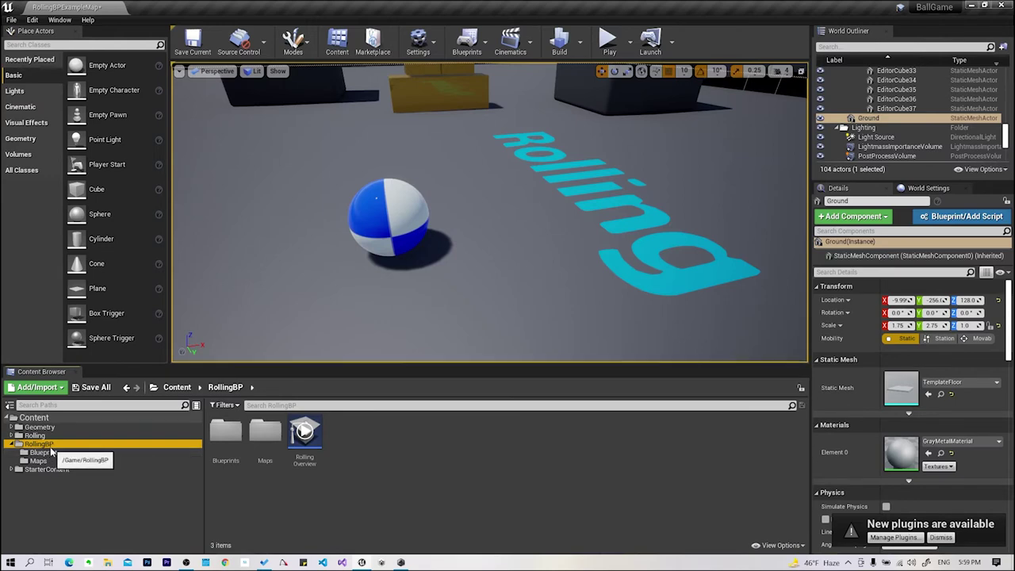
{"action": "left_click", "coordinate": [46, 452]}
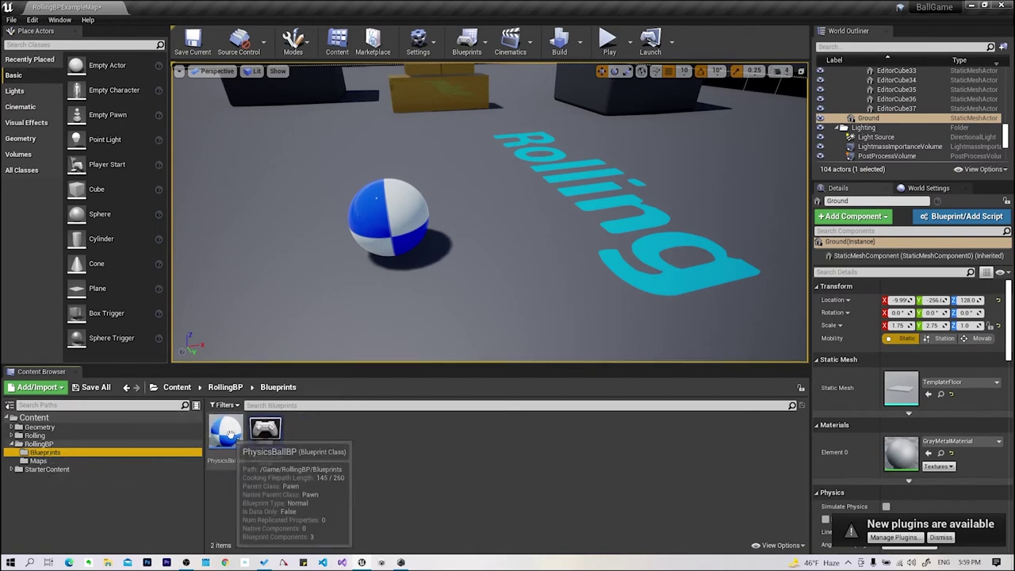
{"action": "double_click", "coordinate": [228, 438]}
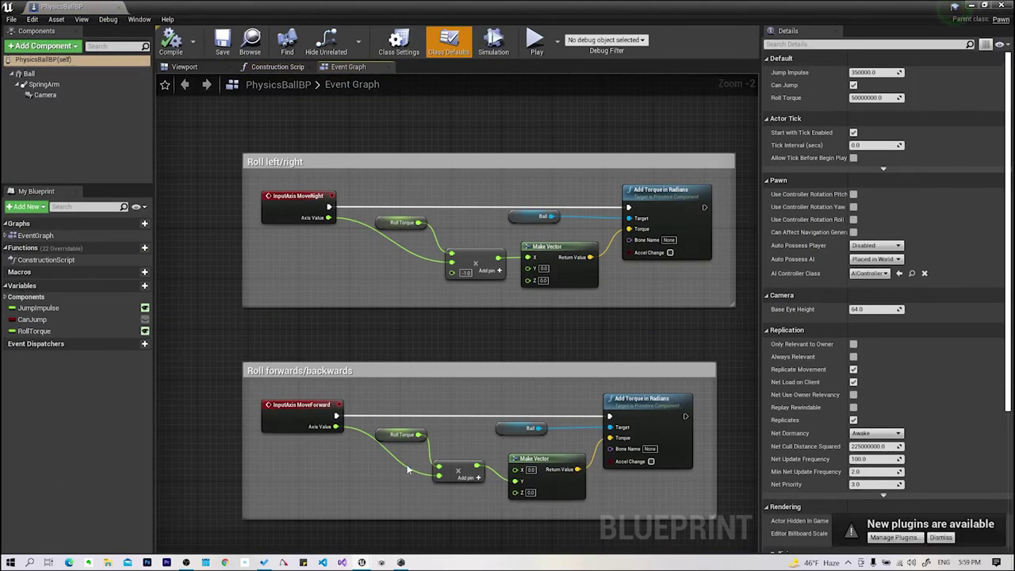
- Inspect the MoveRight node and the Roll left/right and Roll forwards/backwards comment groups
{"action": "left_click", "coordinate": [296, 206]}
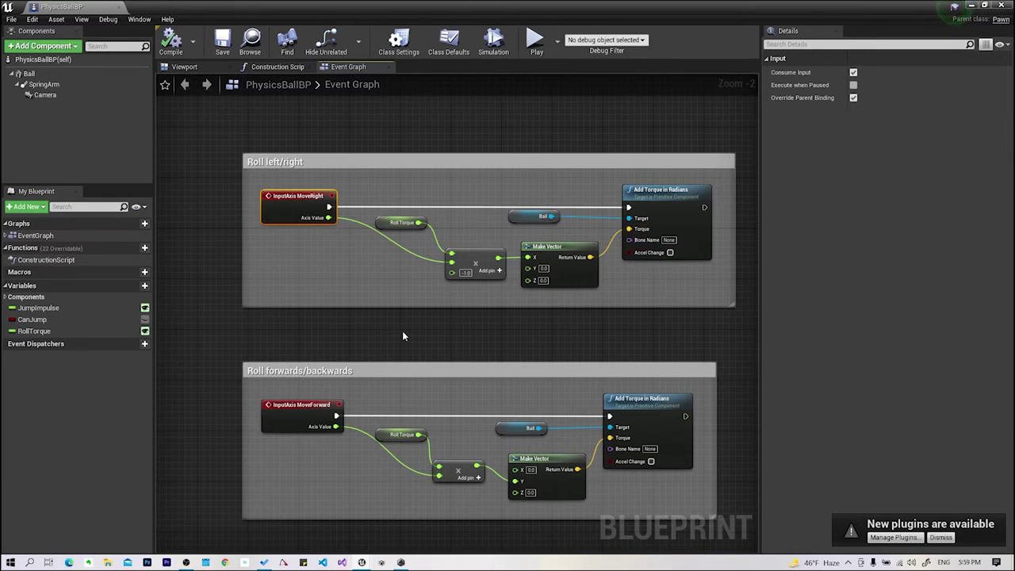
{"action": "left_click", "coordinate": [252, 161]}
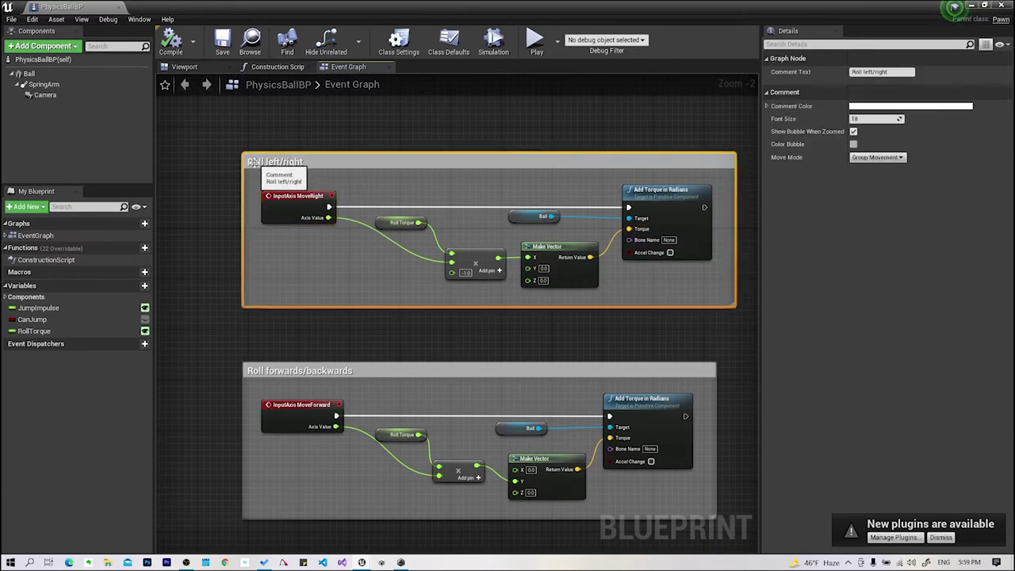
{"action": "left_click", "coordinate": [282, 377]}
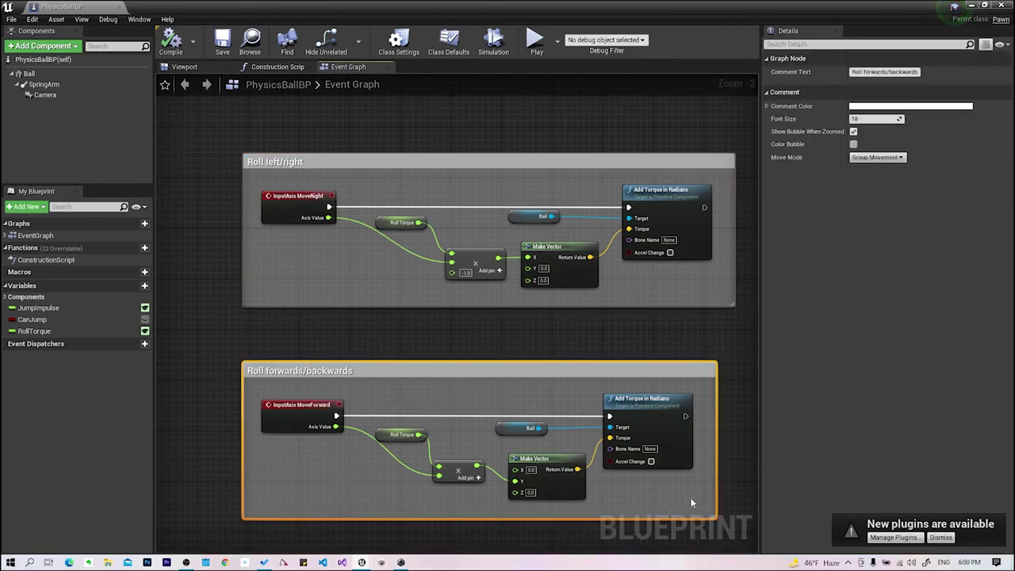
- Close the PhysicsBallBP blueprint, return to the level, and show the Maps folder contents
{"action": "left_click_drag", "start_coordinate": [91, 6], "coordinate": [199, 7]}
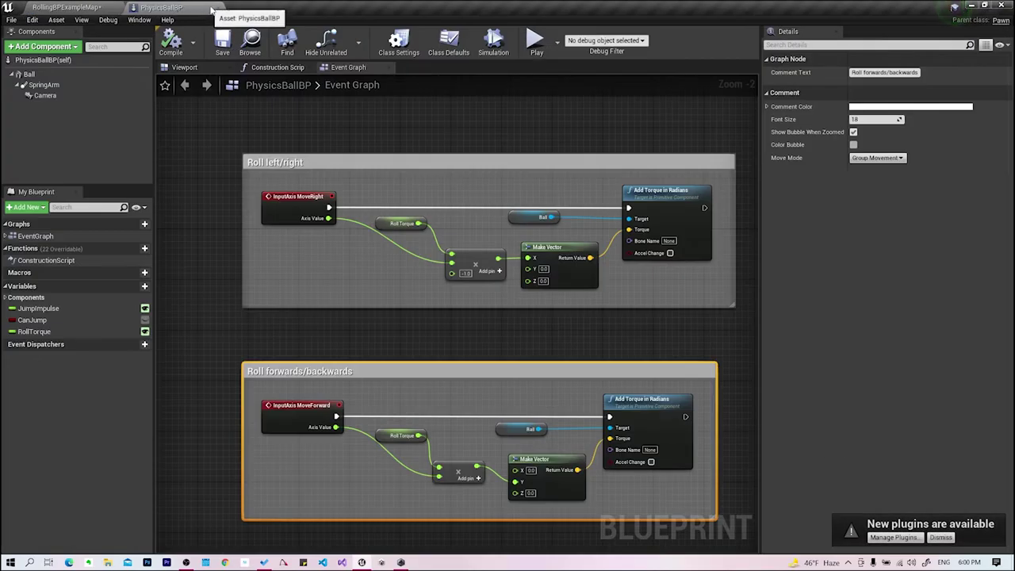
{"action": "left_click", "coordinate": [211, 8]}
{"action": "left_click", "coordinate": [71, 462]}
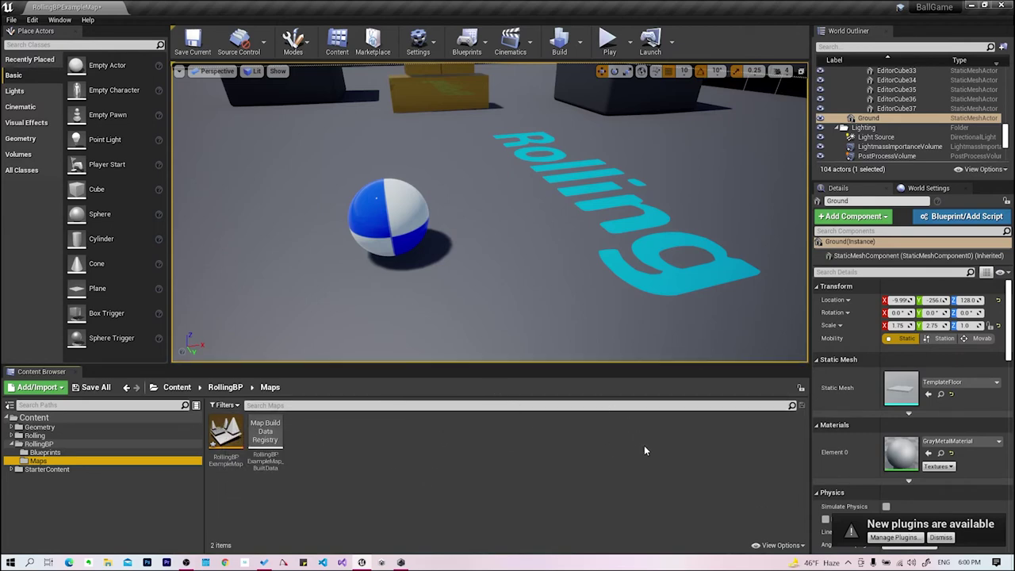
- Select RollingBPExampleMap, then open StarterContent and its Architecture folder
{"action": "left_click", "coordinate": [375, 436]}
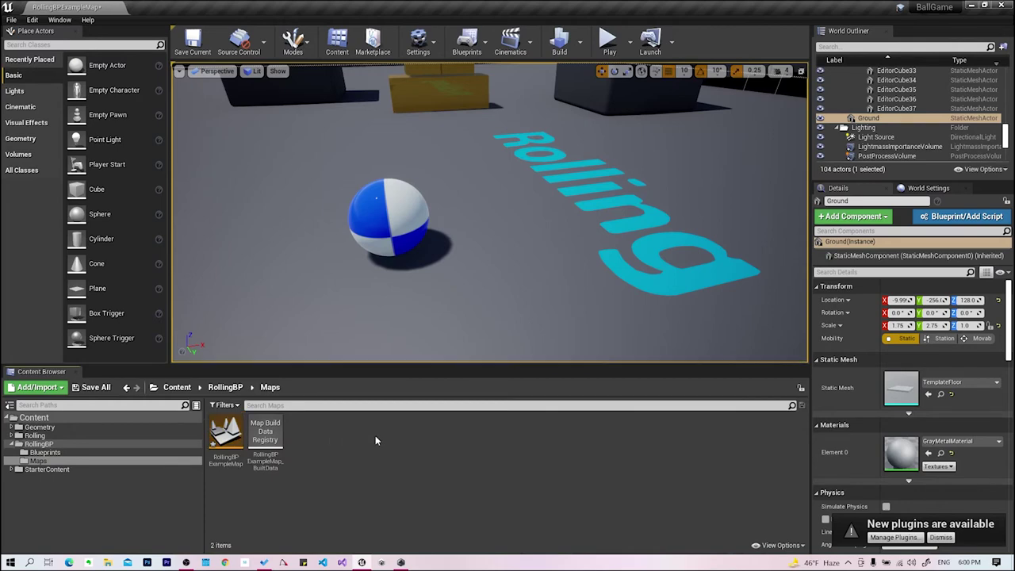
{"action": "left_click", "coordinate": [226, 438]}
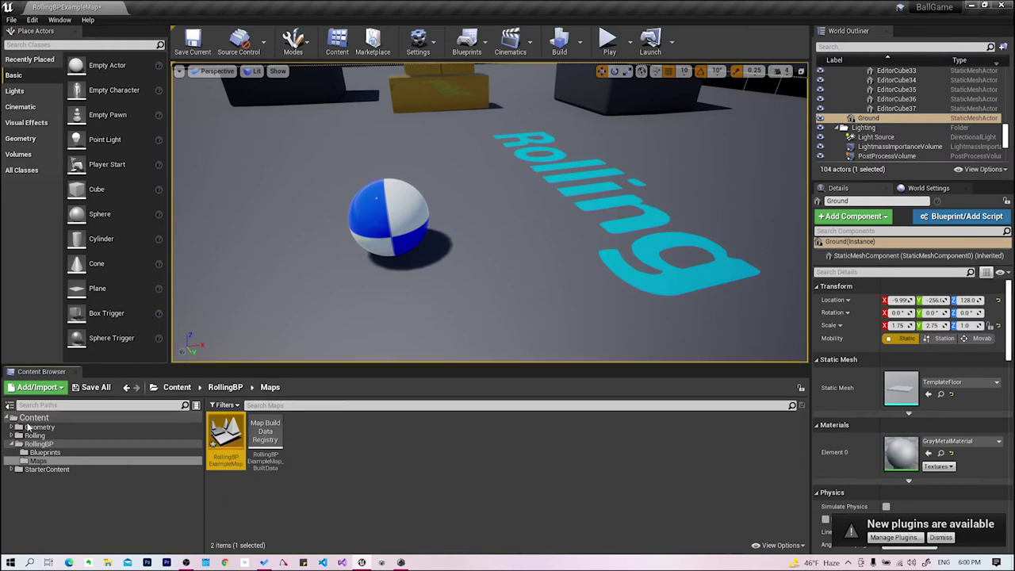
{"action": "left_click", "coordinate": [14, 445]}
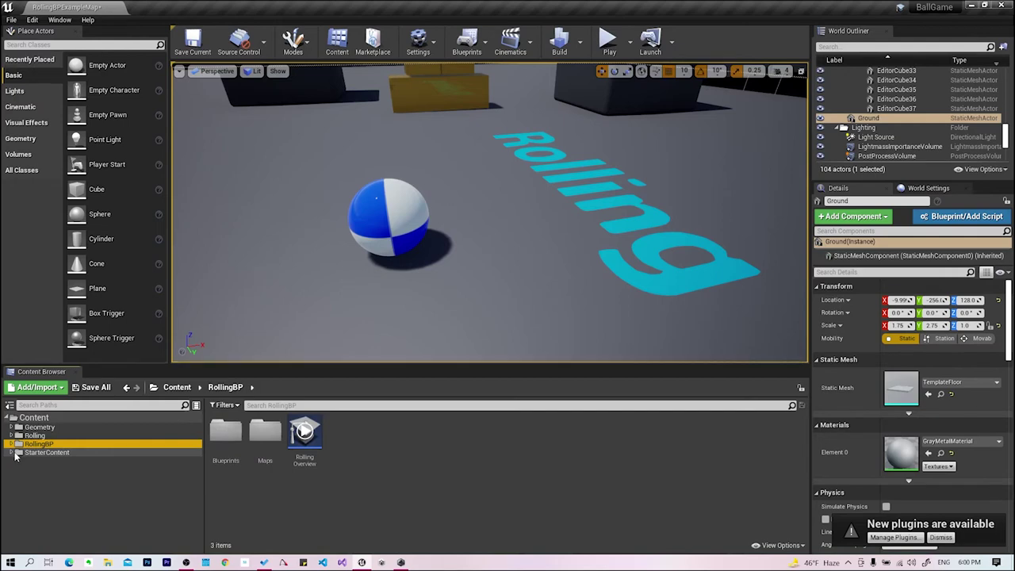
{"action": "left_click", "coordinate": [28, 452]}
{"action": "left_click", "coordinate": [11, 453]}
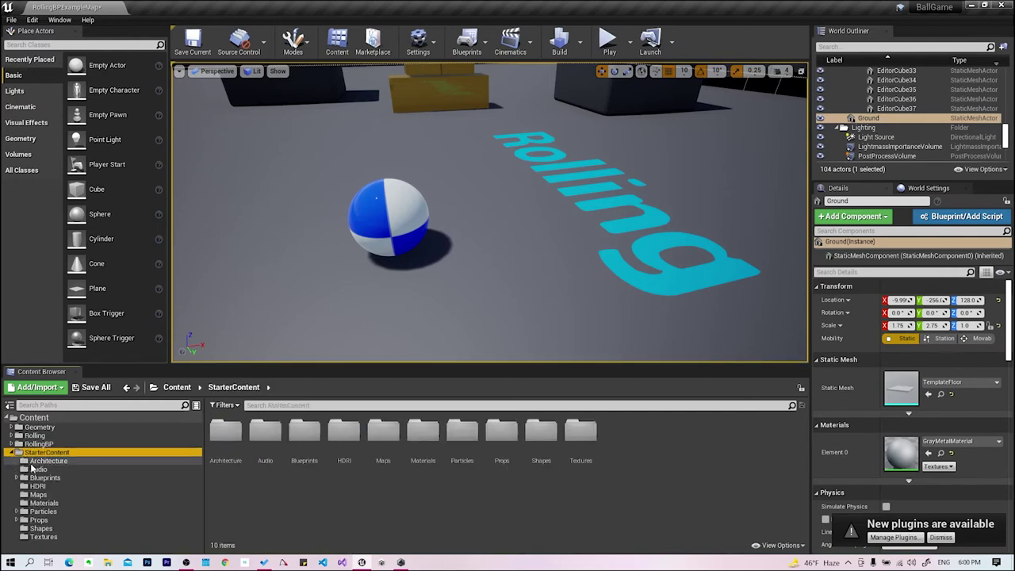
{"action": "left_click", "coordinate": [47, 460]}
- Place a Wall_Door_400x300 near the ball and a Wall_400x300 beside it, discarding a 400x200 try
{"action": "right_click_drag", "start_coordinate": [384, 251], "coordinate": [428, 208]}
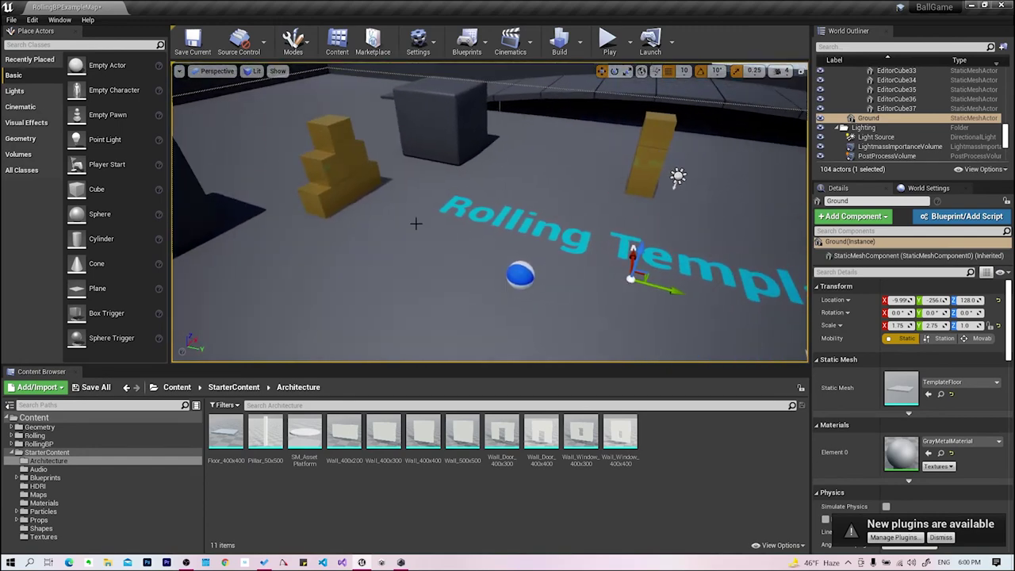
{"action": "left_click_drag", "start_coordinate": [502, 435], "coordinate": [417, 309]}
{"action": "left_click_drag", "start_coordinate": [449, 240], "coordinate": [382, 415], "text": "alt"}
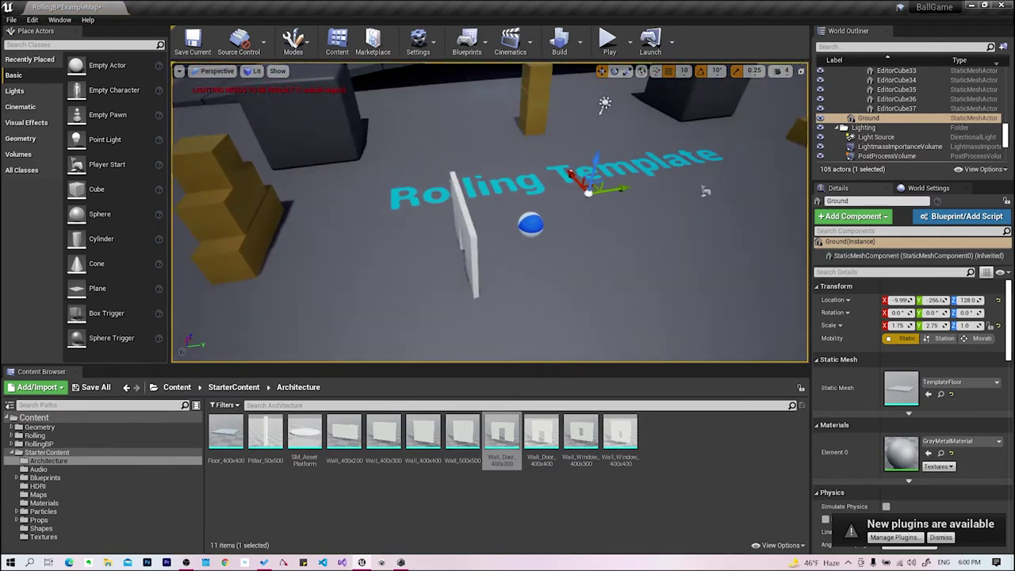
{"action": "left_click_drag", "start_coordinate": [344, 432], "coordinate": [397, 285]}
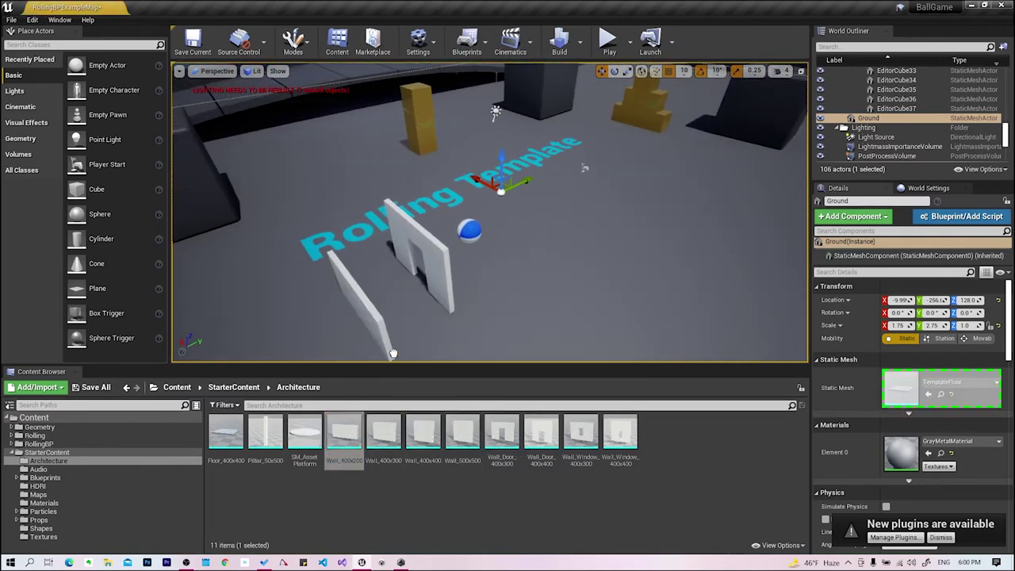
{"action": "mouse_move", "coordinate": [484, 178]}
{"action": "left_mouse_down", "text": "alt"}
{"action": "mouse_move", "coordinate": [487, 282]}
{"action": "mouse_move", "coordinate": [444, 262]}
{"action": "left_mouse_up", "text": "alt"}
{"action": "key", "text": "ctrl+z"}
{"action": "mouse_move", "coordinate": [384, 432]}
{"action": "left_mouse_down"}
{"action": "mouse_move", "coordinate": [445, 320]}
{"action": "mouse_move", "coordinate": [396, 312]}
{"action": "left_mouse_up"}
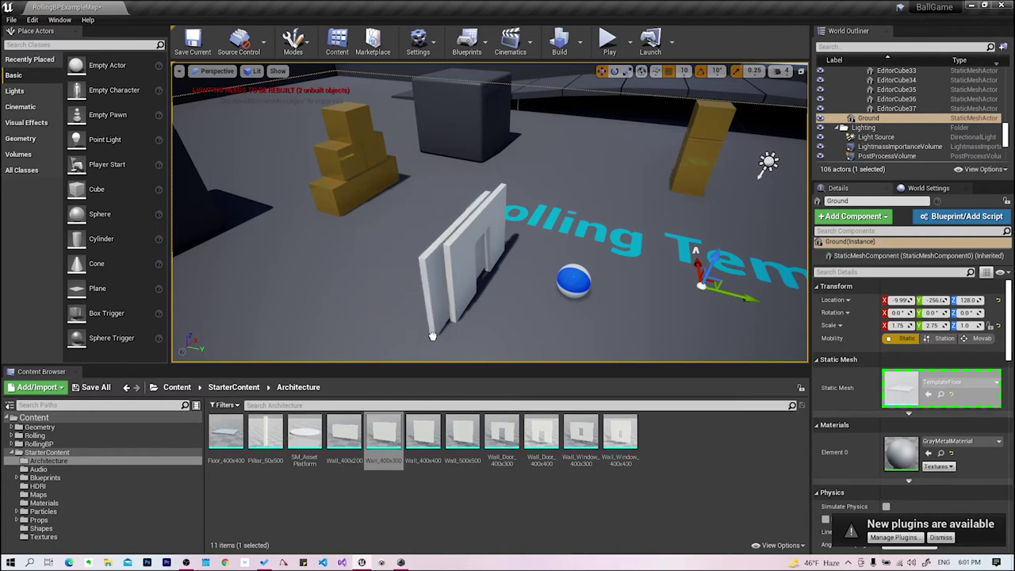
{"action": "left_click_drag", "start_coordinate": [396, 312], "coordinate": [433, 333]}
- Rotate the 400x300 wall to a right angle and slide it against the door wall's edge
{"action": "key", "text": "e"}
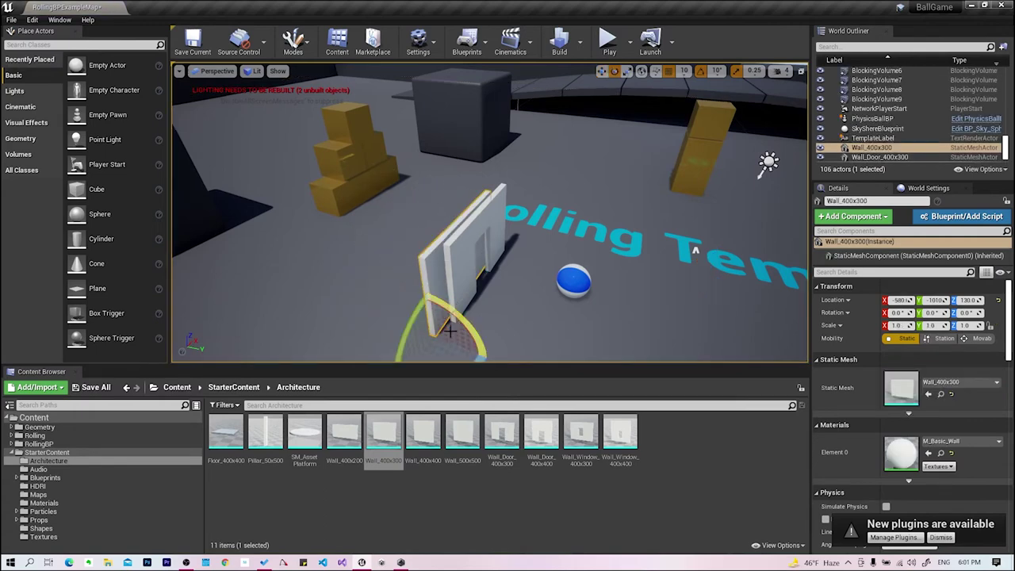
{"action": "right_click_drag", "start_coordinate": [492, 238], "coordinate": [460, 254]}
{"action": "mouse_move", "coordinate": [381, 285]}
{"action": "left_mouse_down"}
{"action": "mouse_move", "coordinate": [476, 301]}
{"action": "mouse_move", "coordinate": [430, 299]}
{"action": "left_mouse_up"}
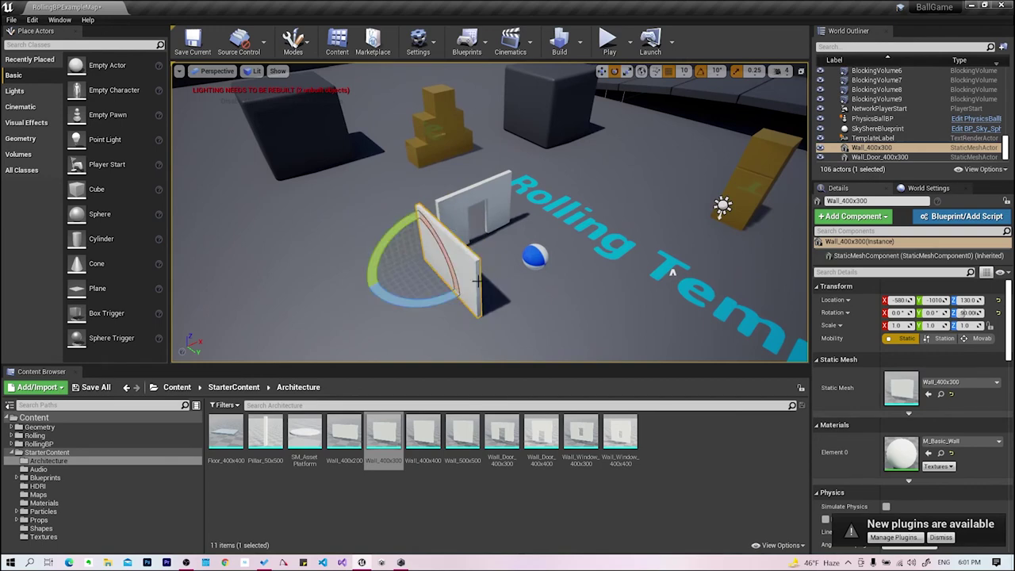
{"action": "key", "text": "w"}
{"action": "mouse_move", "coordinate": [436, 262]}
{"action": "left_mouse_down"}
{"action": "mouse_move", "coordinate": [413, 231]}
{"action": "mouse_move", "coordinate": [437, 202]}
{"action": "left_mouse_up"}
{"action": "mouse_move", "coordinate": [437, 201]}
{"action": "right_mouse_down"}
{"action": "mouse_move", "coordinate": [435, 247]}
{"action": "mouse_move", "coordinate": [519, 325]}
{"action": "right_mouse_up"}
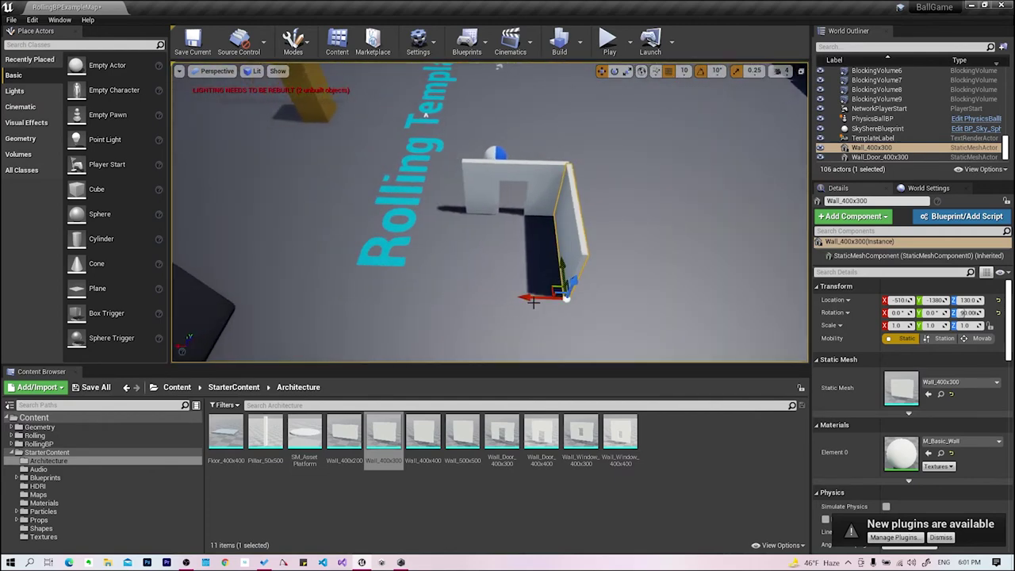
- Duplicate the side wall and the door wall to close the box, then start a play test
{"action": "mouse_move", "coordinate": [535, 299]}
{"action": "left_mouse_down", "text": "alt"}
{"action": "mouse_move", "coordinate": [401, 309]}
{"action": "mouse_move", "coordinate": [422, 325]}
{"action": "left_mouse_up", "text": "alt"}
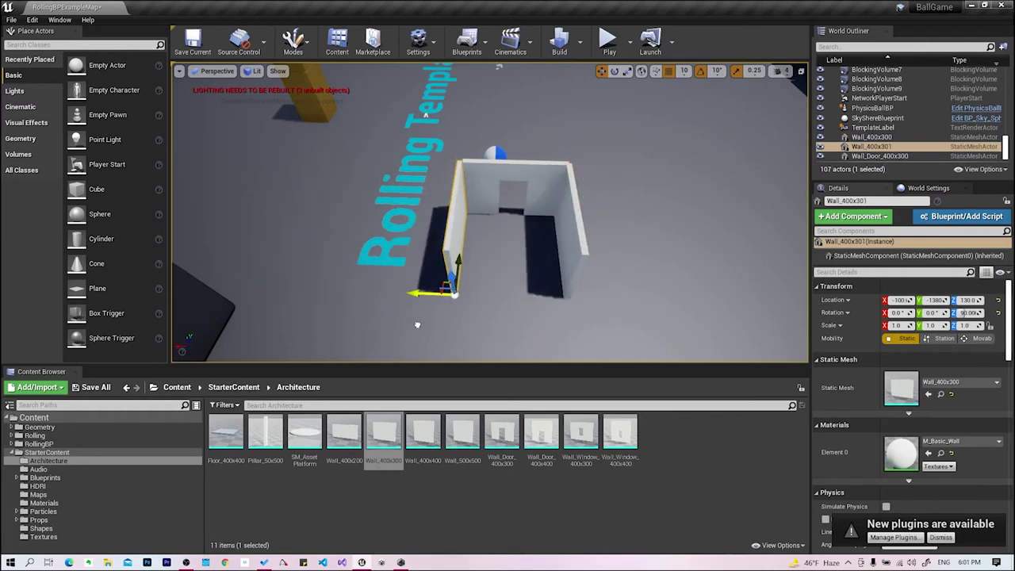
{"action": "left_click", "coordinate": [552, 212]}
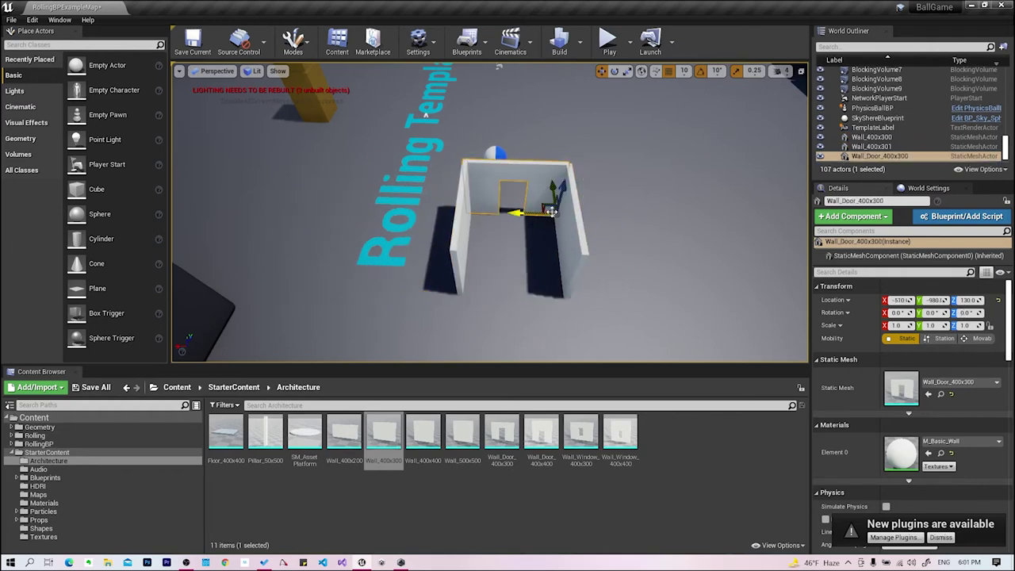
{"action": "left_click_drag", "start_coordinate": [553, 188], "coordinate": [547, 261], "text": "alt"}
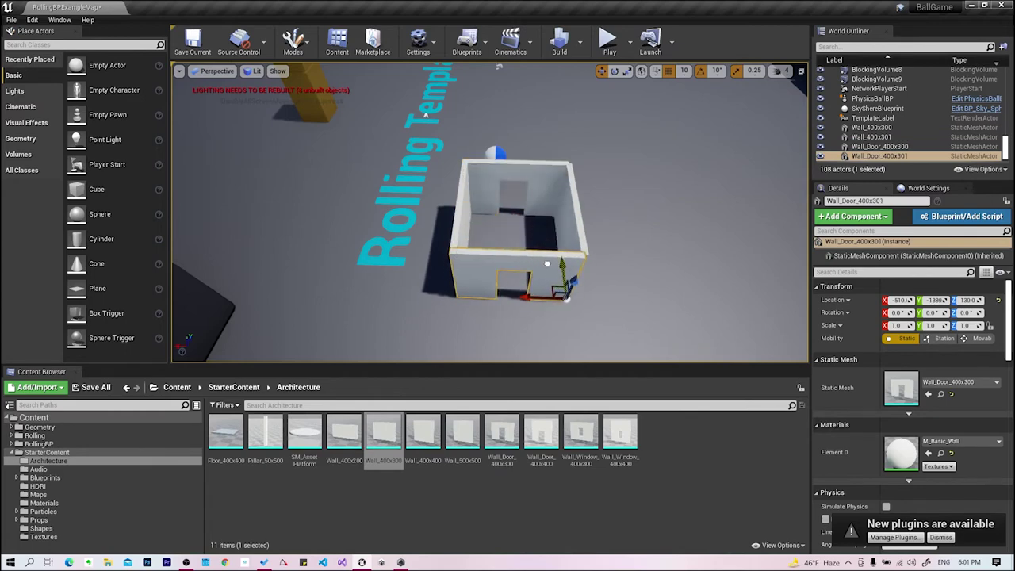
{"action": "mouse_move", "coordinate": [524, 153]}
{"action": "left_mouse_down", "text": "alt"}
{"action": "mouse_move", "coordinate": [801, 133]}
{"action": "mouse_move", "coordinate": [530, 270]}
{"action": "left_mouse_up", "text": "alt"}
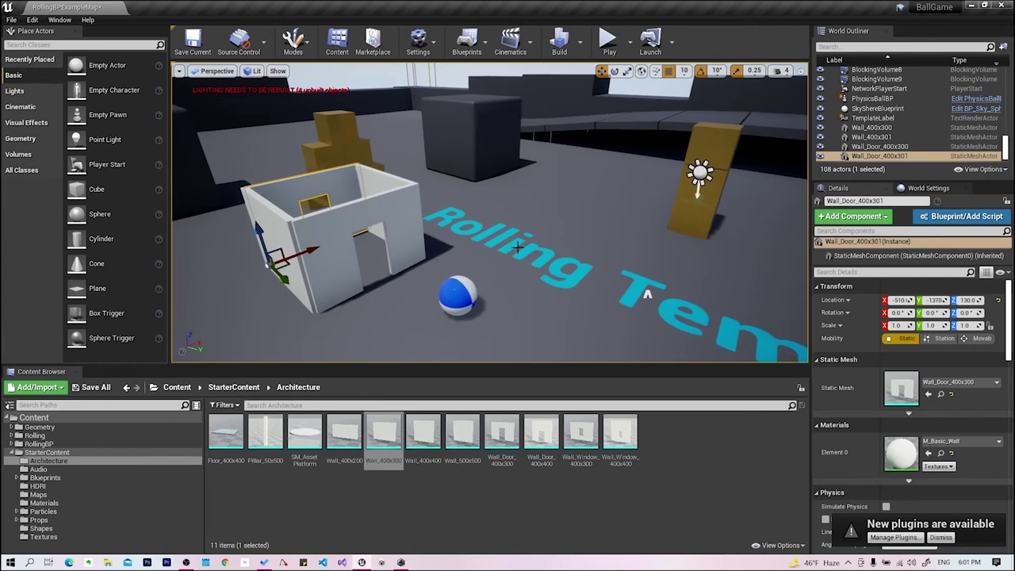
{"action": "left_click", "coordinate": [615, 55]}
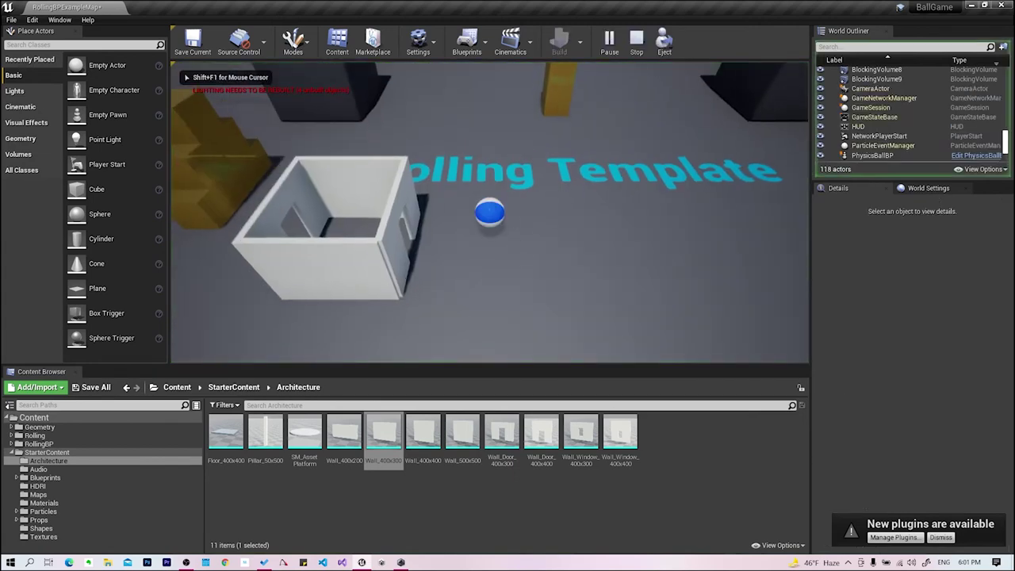
- Roll the ball left past the walled box and back right, then end the play test
{"action": "key", "text": "a"}
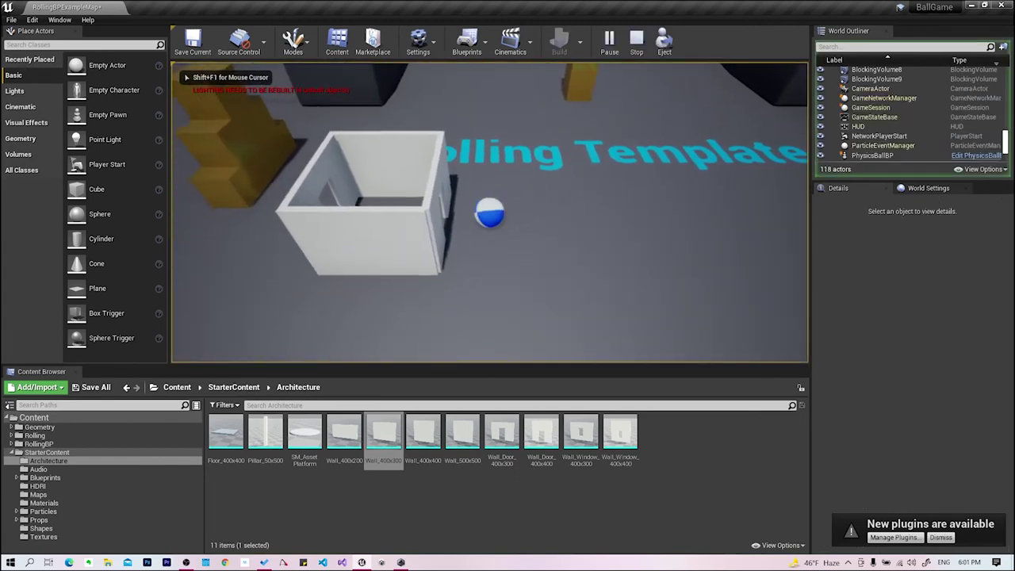
{"action": "key", "text": "a"}
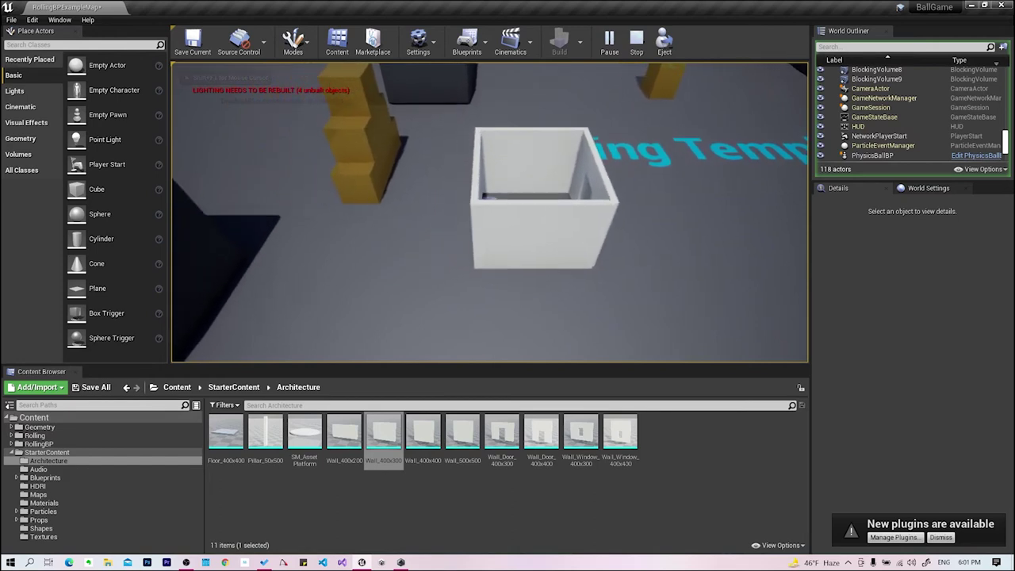
{"action": "key", "text": "a"}
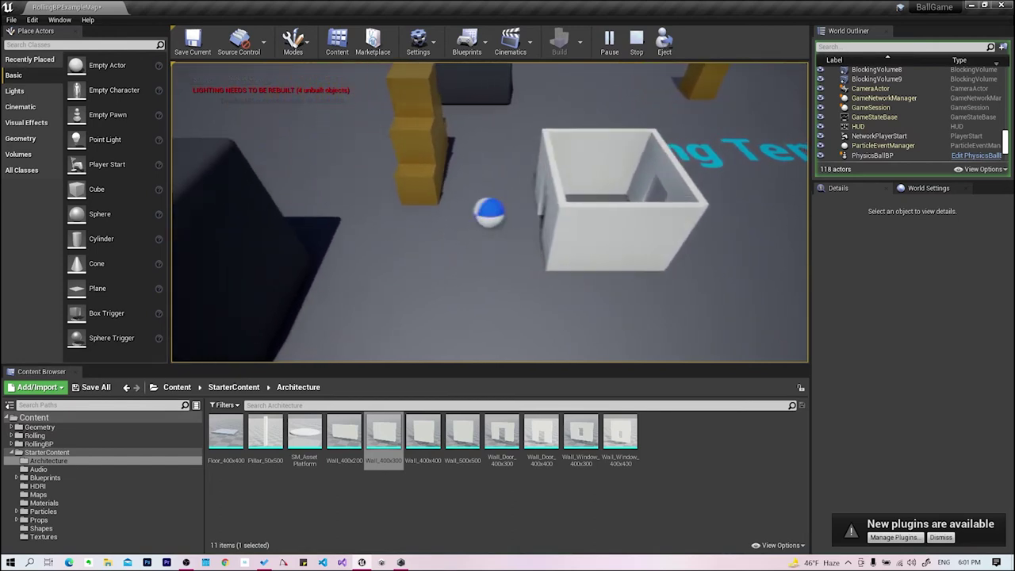
{"action": "key", "text": "d"}
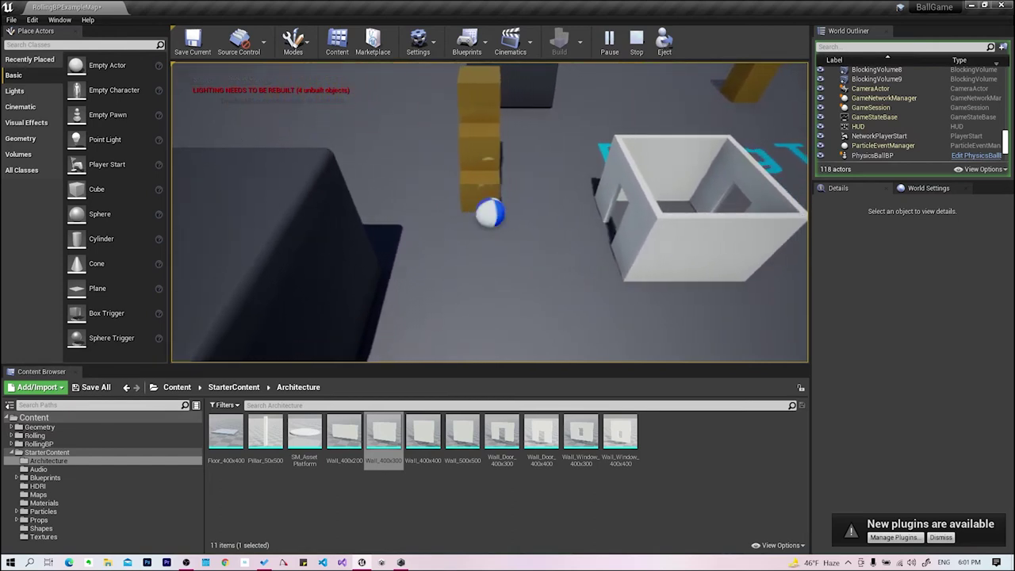
{"action": "key", "text": "a"}
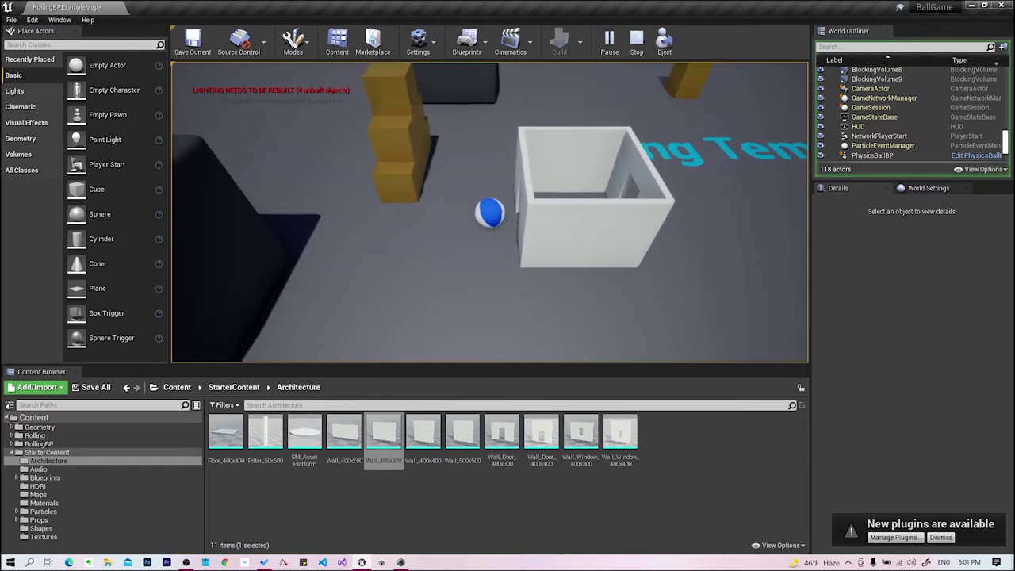
{"action": "key", "text": "Escape"}
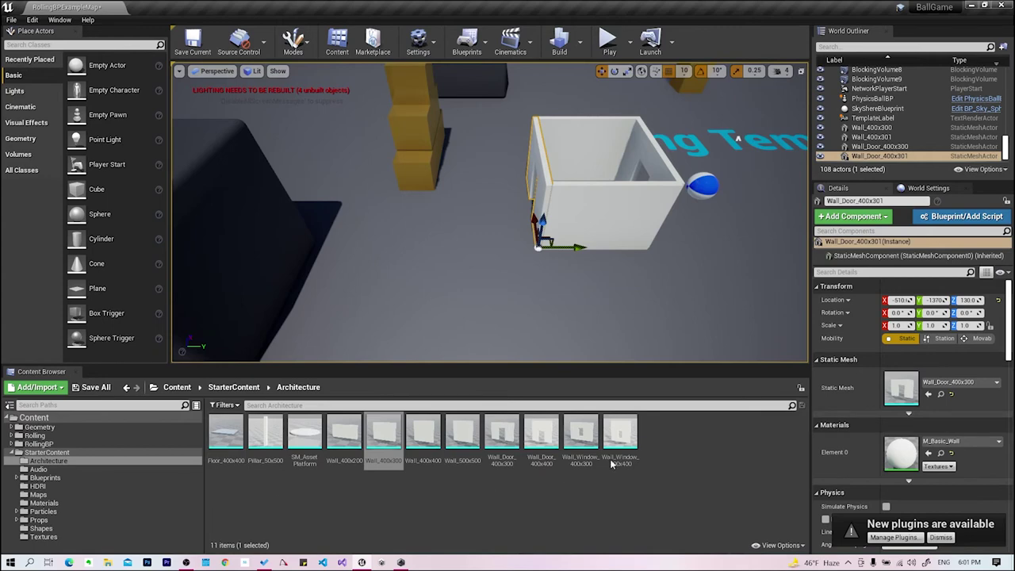
- Frame the door wall and place a Pillar_50x500 and an SM_AssetPlatform near the ball
{"action": "key", "text": "f"}
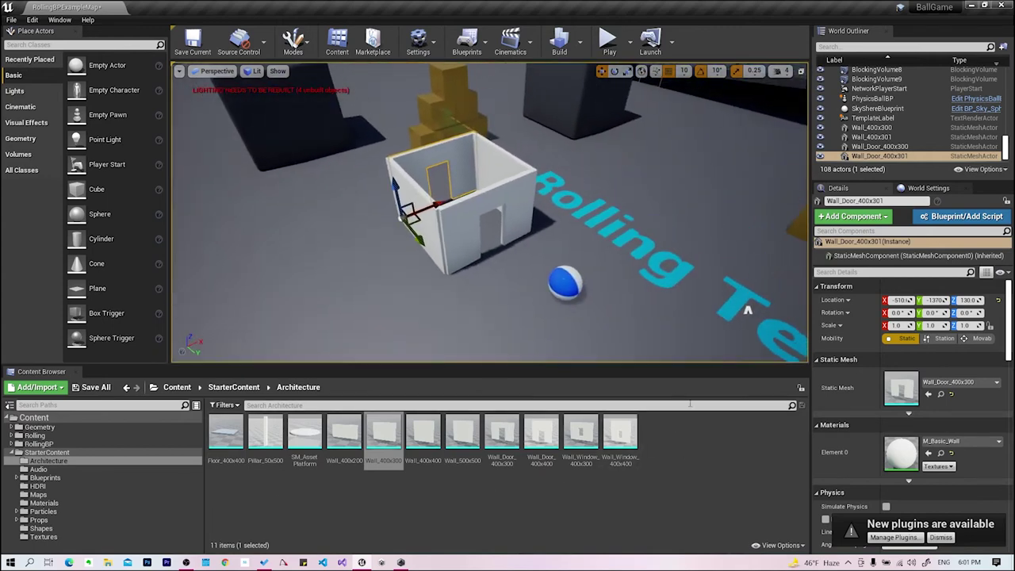
{"action": "left_click_drag", "start_coordinate": [257, 430], "coordinate": [376, 258]}
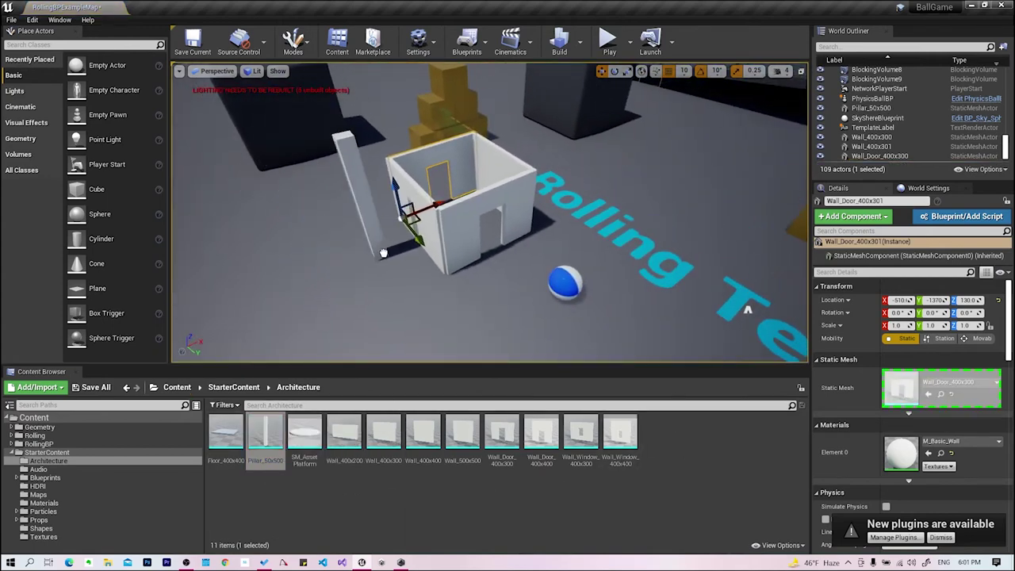
{"action": "mouse_move", "coordinate": [305, 432]}
{"action": "left_mouse_down"}
{"action": "mouse_move", "coordinate": [618, 201]}
{"action": "mouse_move", "coordinate": [583, 237]}
{"action": "left_mouse_up"}
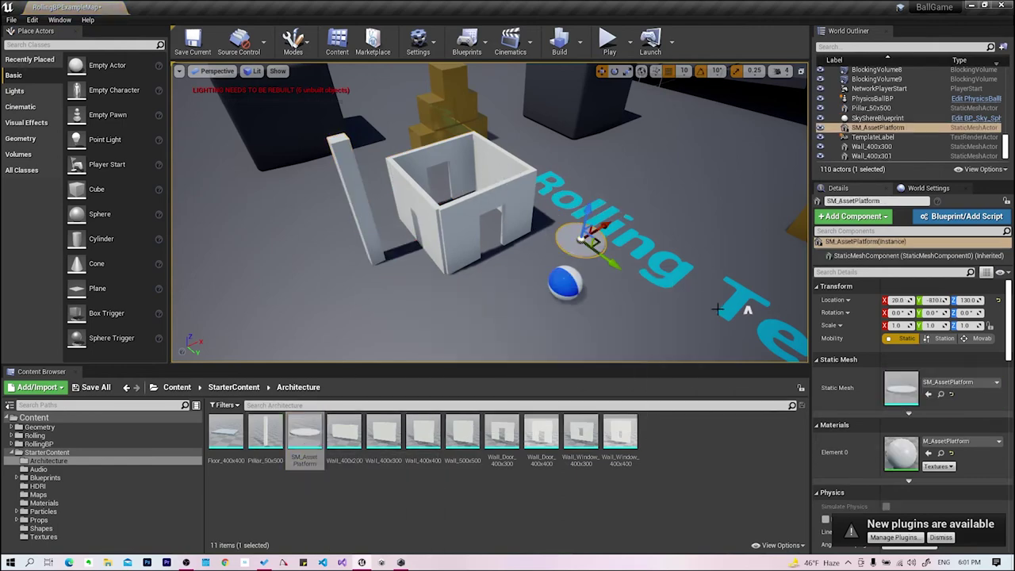
- Undo the pillar, platform and walls, then list the StarterContent Audio assets
{"action": "left_click", "coordinate": [521, 280]}
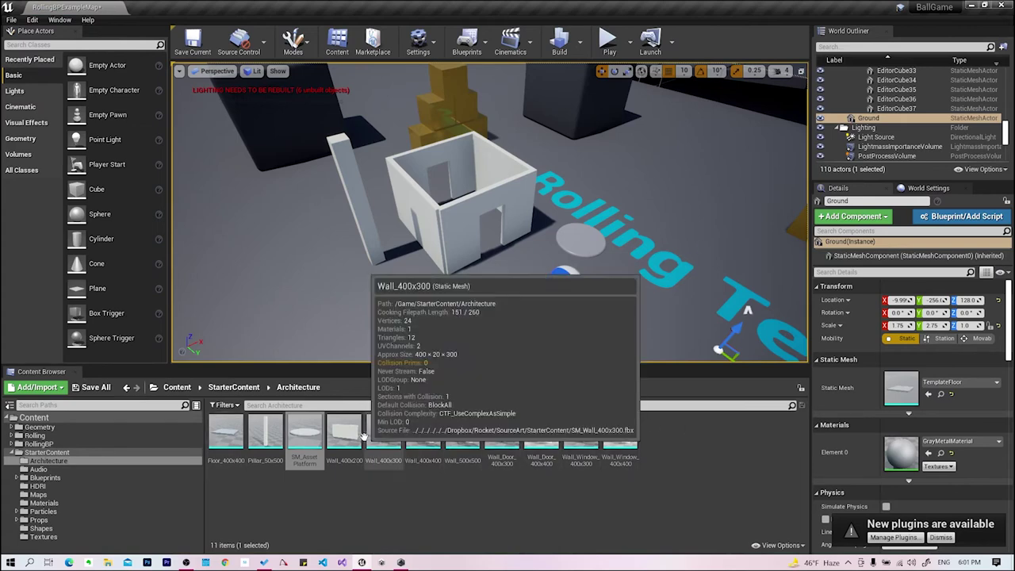
{"action": "key", "text": "ctrl+z"}
{"action": "key", "text": "ctrl+z"}
{"action": "key", "text": "ctrl+z"}
{"action": "key", "text": "ctrl+z"}
{"action": "key", "text": "ctrl+z"}
{"action": "key", "text": "ctrl+z"}
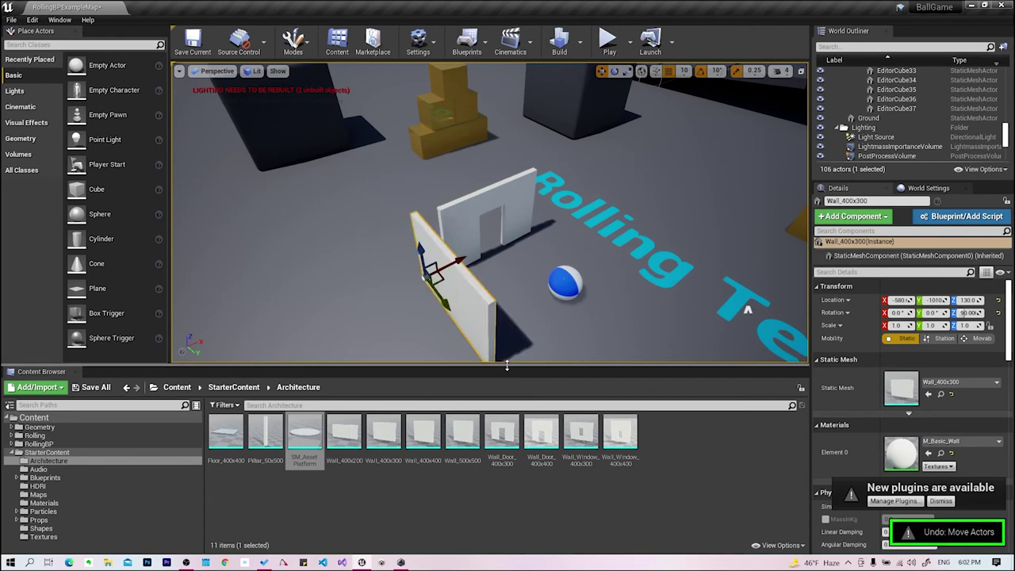
{"action": "key", "text": "ctrl+z"}
{"action": "key", "text": "ctrl+z"}
{"action": "key", "text": "ctrl+z"}
{"action": "key", "text": "ctrl+z"}
{"action": "left_click_drag", "start_coordinate": [506, 349], "coordinate": [547, 359]}
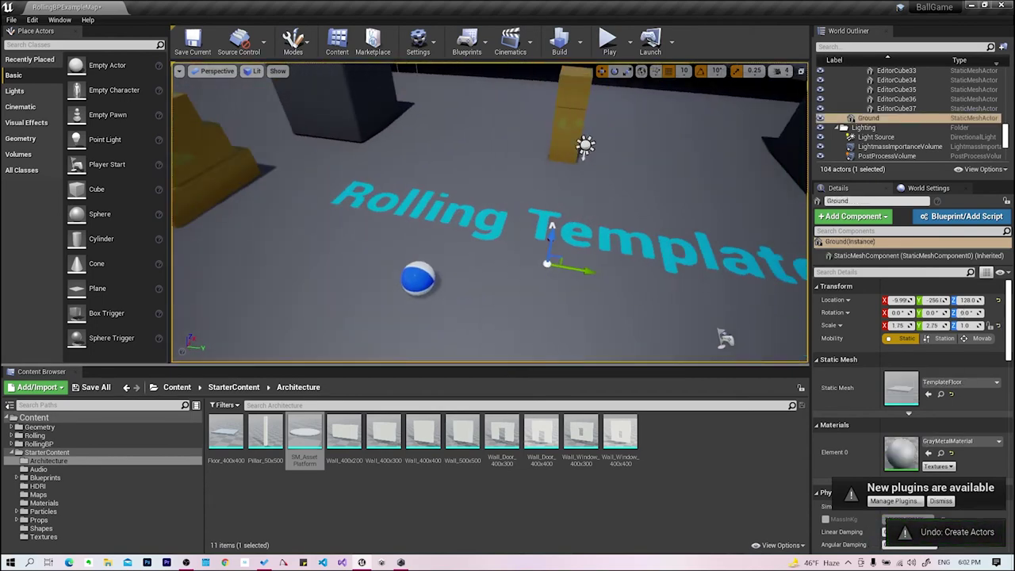
{"action": "left_click", "coordinate": [46, 472]}
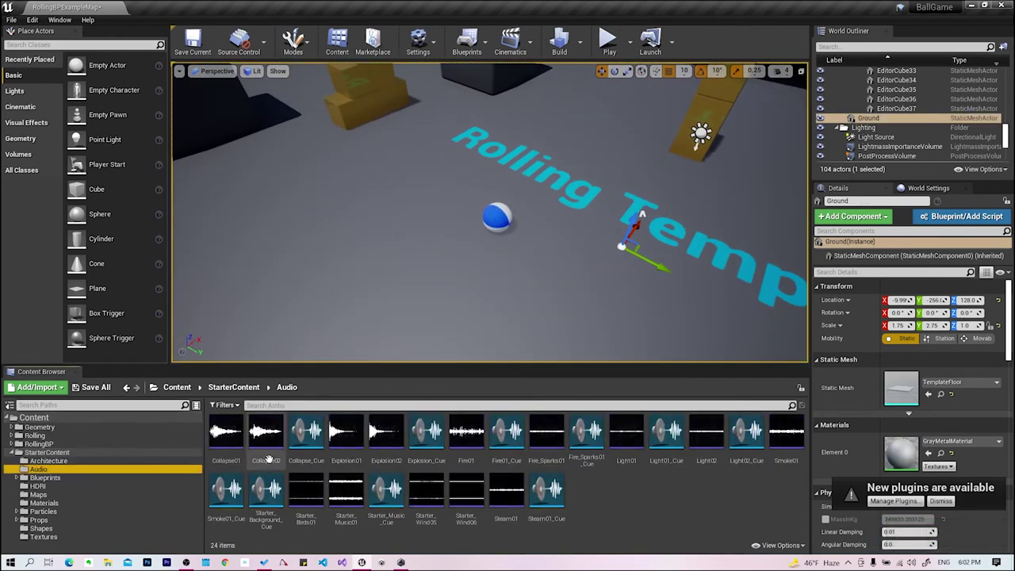
{"action": "mouse_move", "coordinate": [340, 433]}
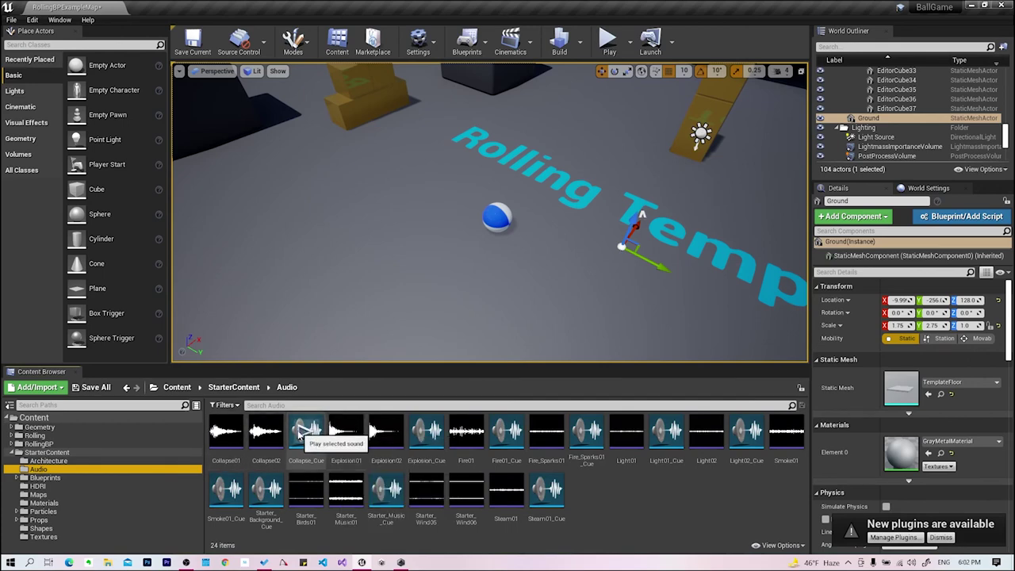
{"action": "left_click", "coordinate": [80, 462]}
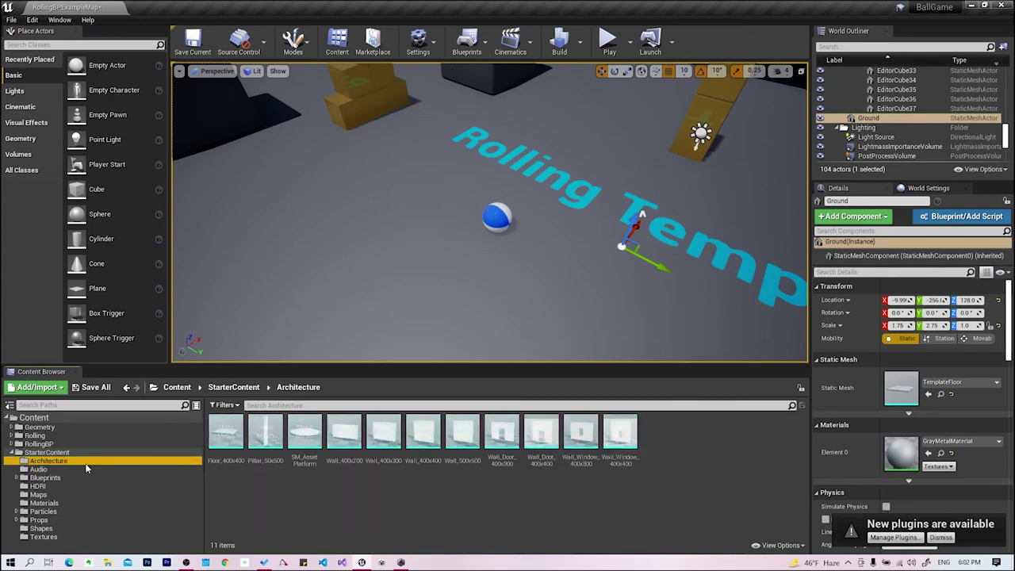
{"action": "left_click", "coordinate": [90, 470]}
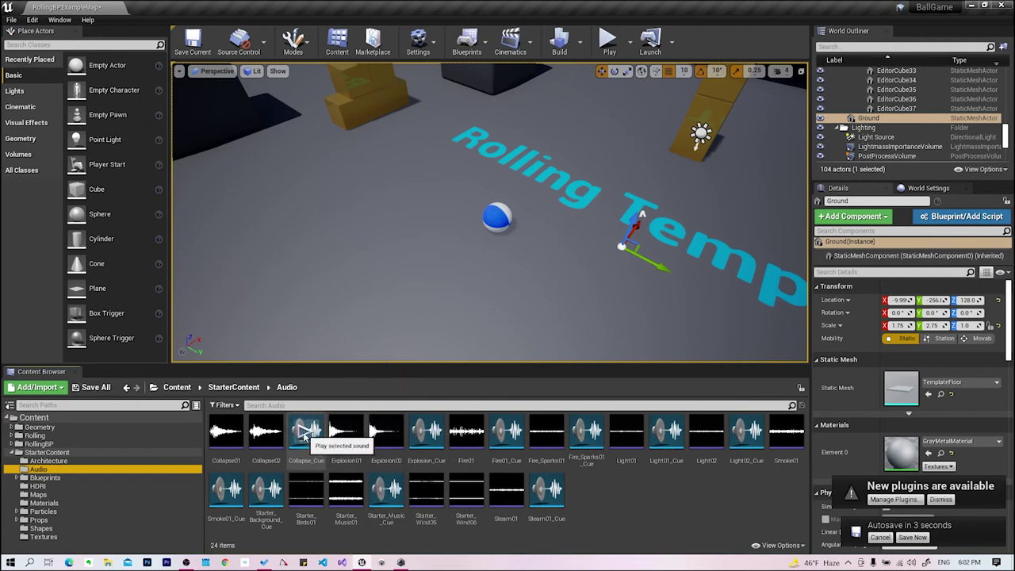
{"action": "left_click", "coordinate": [304, 436]}
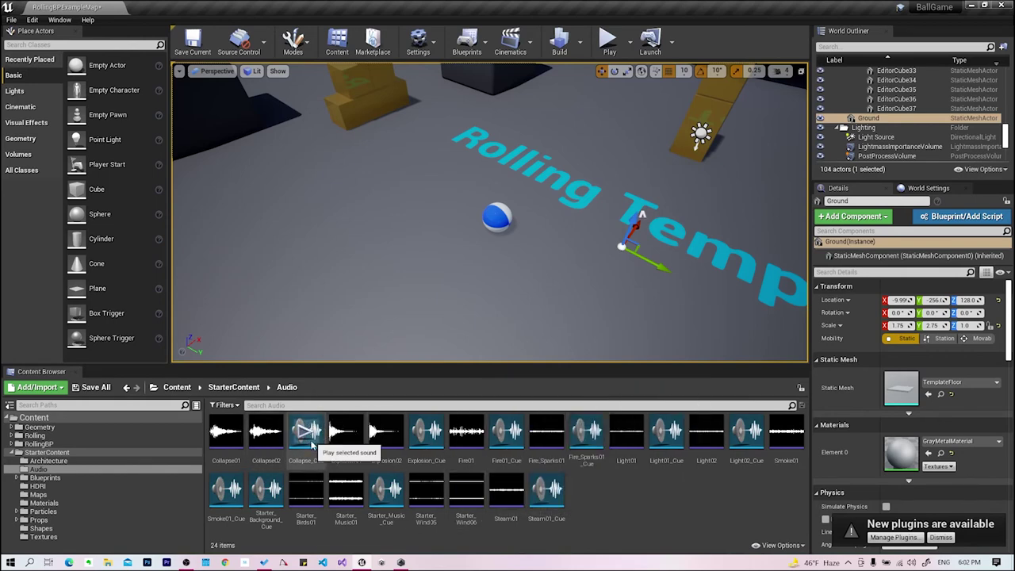
{"action": "left_click", "coordinate": [424, 439]}
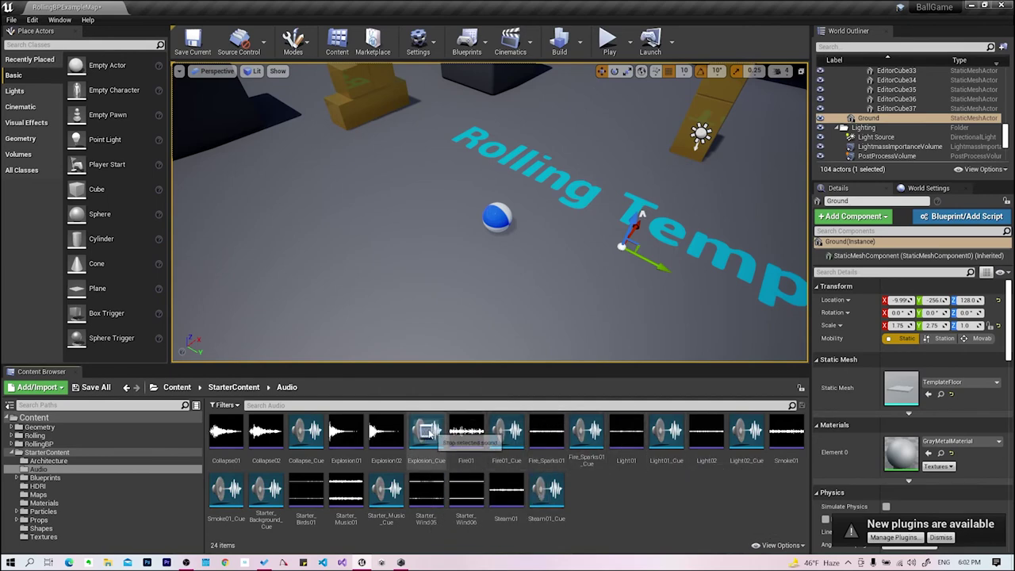
{"action": "left_click", "coordinate": [506, 432]}
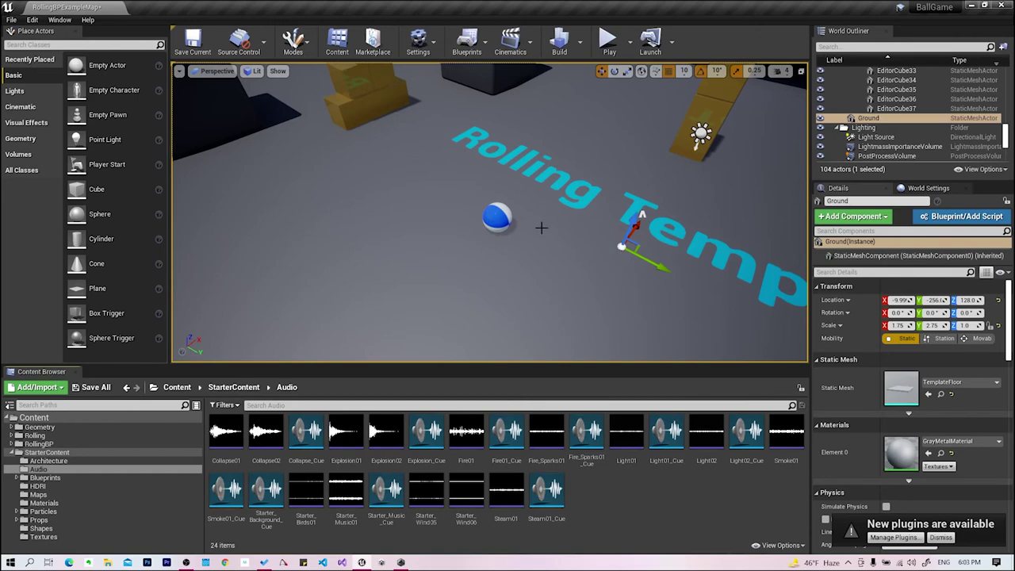
{"action": "right_click_drag", "start_coordinate": [540, 221], "coordinate": [540, 198]}
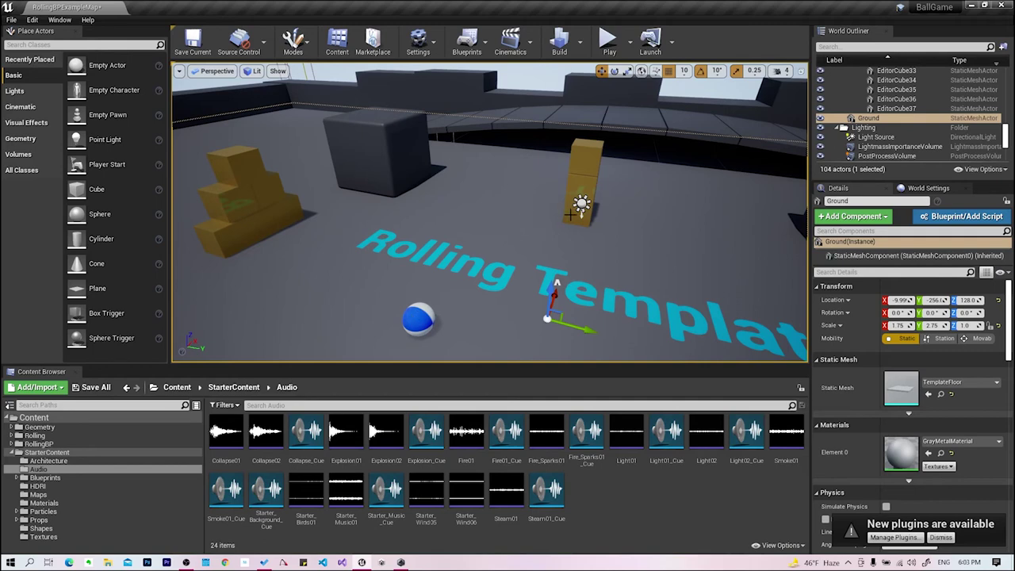
{"action": "mouse_move", "coordinate": [308, 433]}
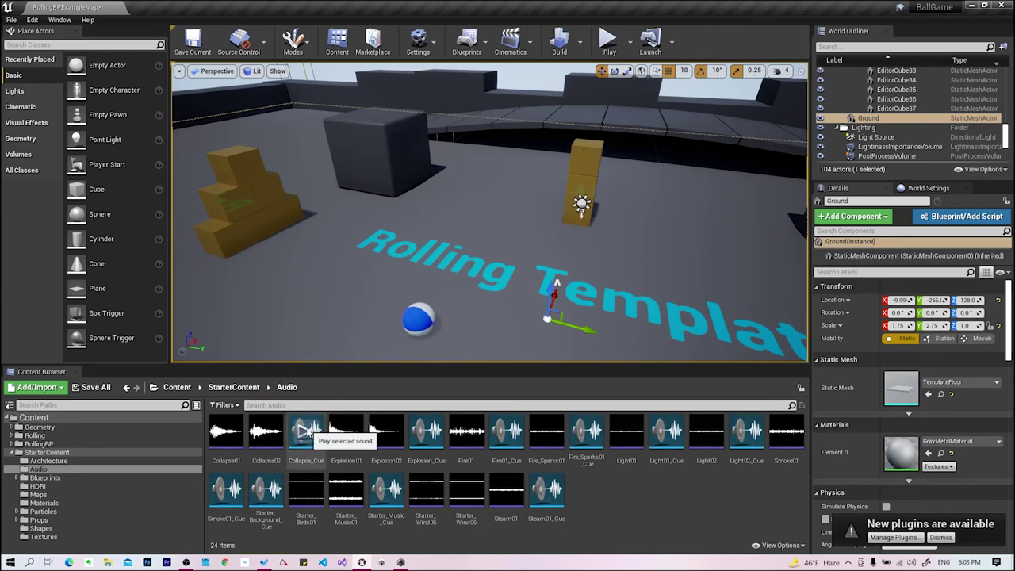
{"action": "mouse_move", "coordinate": [307, 411]}
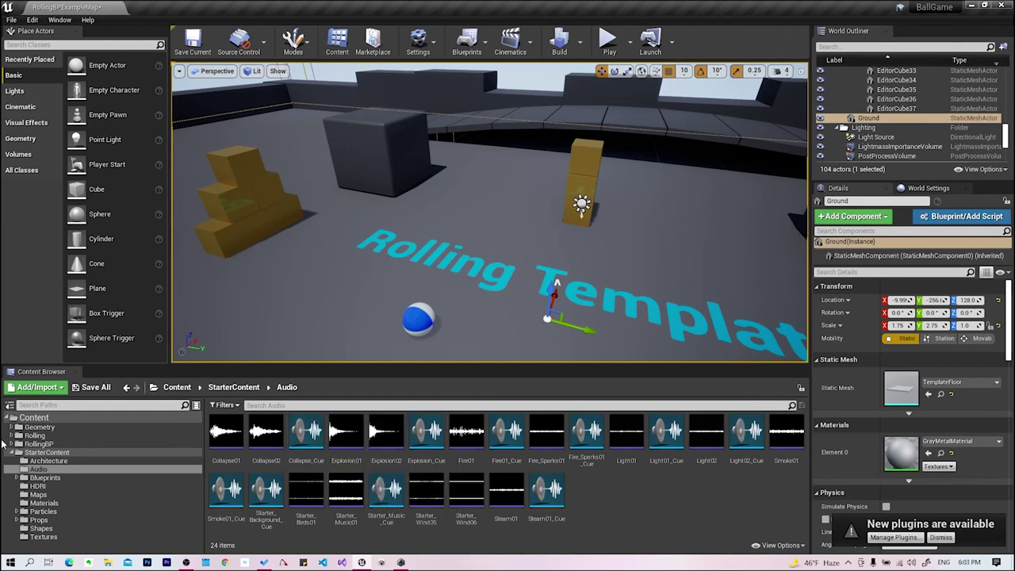
{"action": "left_click", "coordinate": [46, 478]}
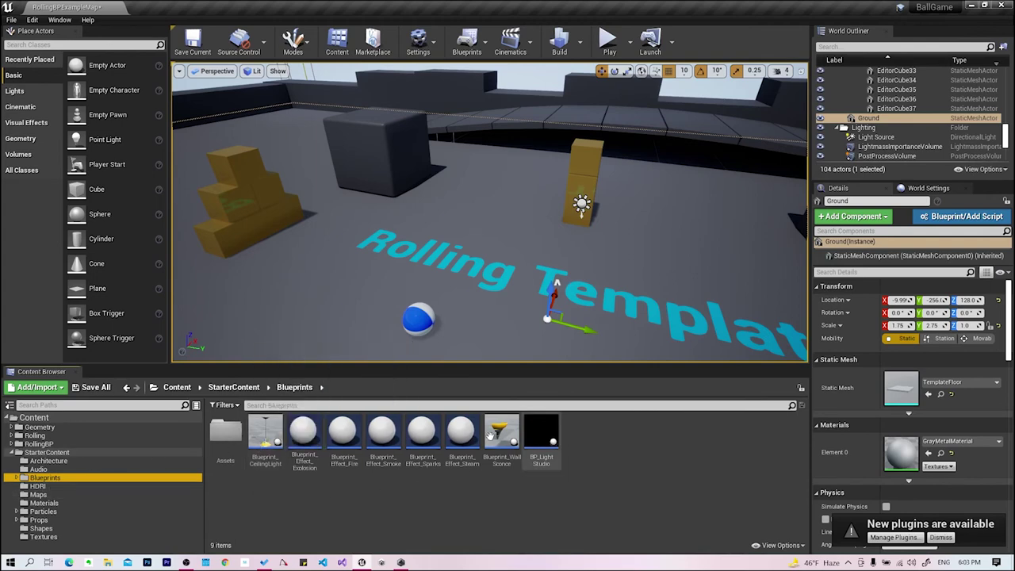
- Open StarterContent's StarterMap level with Don't Save, then look over the material tiles
{"action": "left_click", "coordinate": [38, 495]}
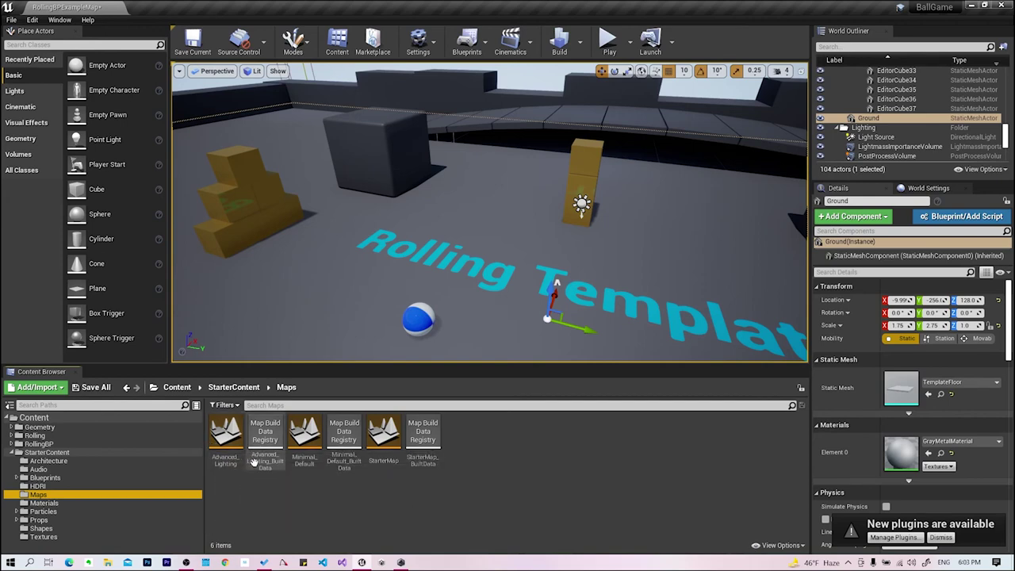
{"action": "double_click", "coordinate": [400, 431]}
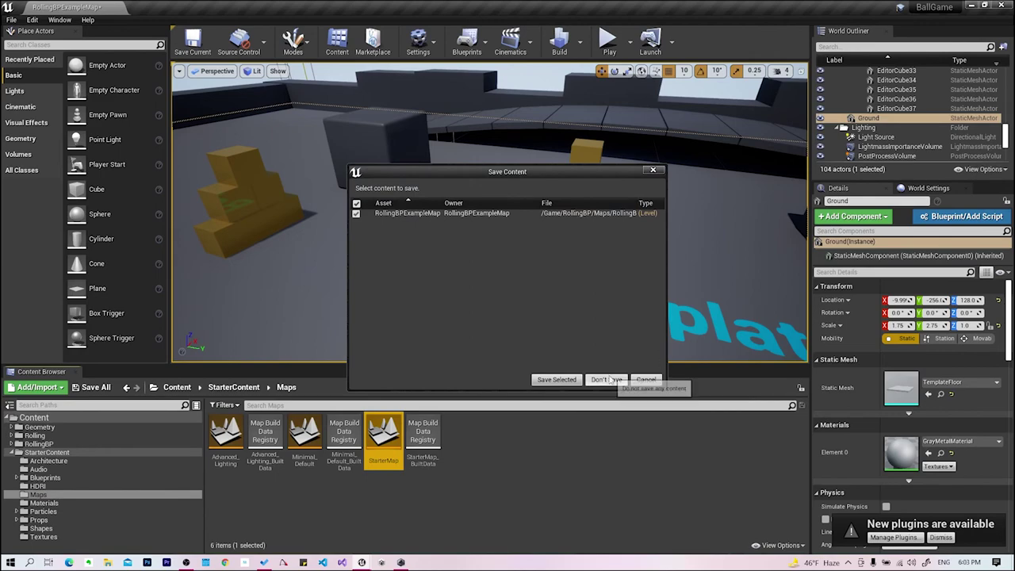
{"action": "left_click", "coordinate": [603, 380]}
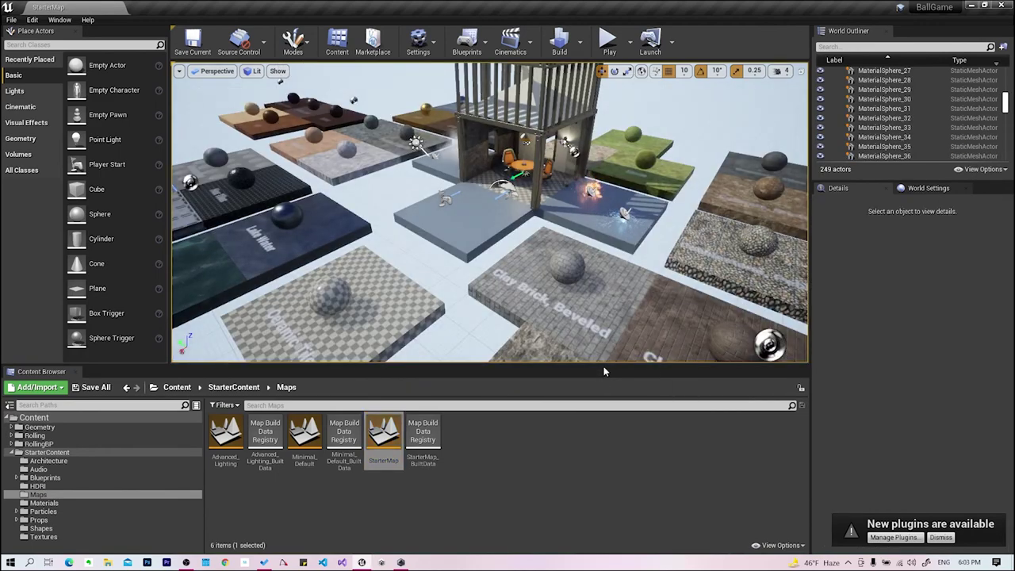
{"action": "right_click_drag", "start_coordinate": [603, 349], "coordinate": [556, 341]}
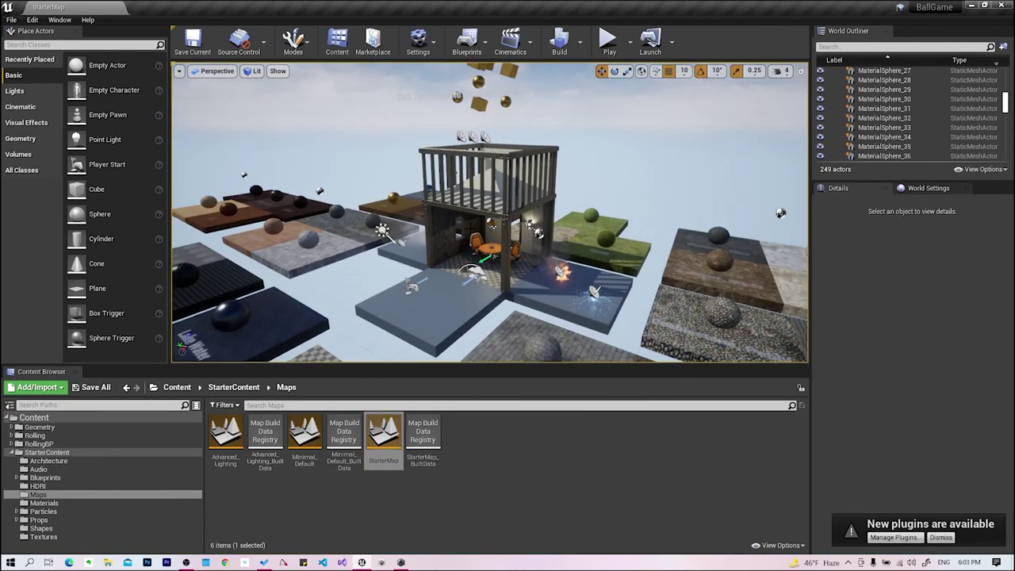
{"action": "right_click_drag", "start_coordinate": [504, 123], "coordinate": [523, 172]}
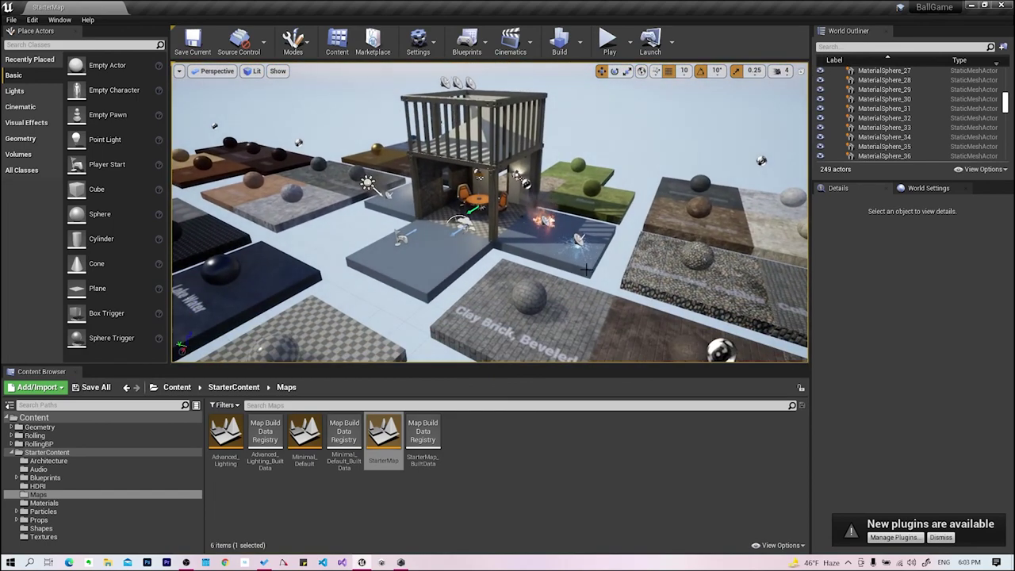
{"action": "right_click_drag", "start_coordinate": [611, 141], "coordinate": [612, 119]}
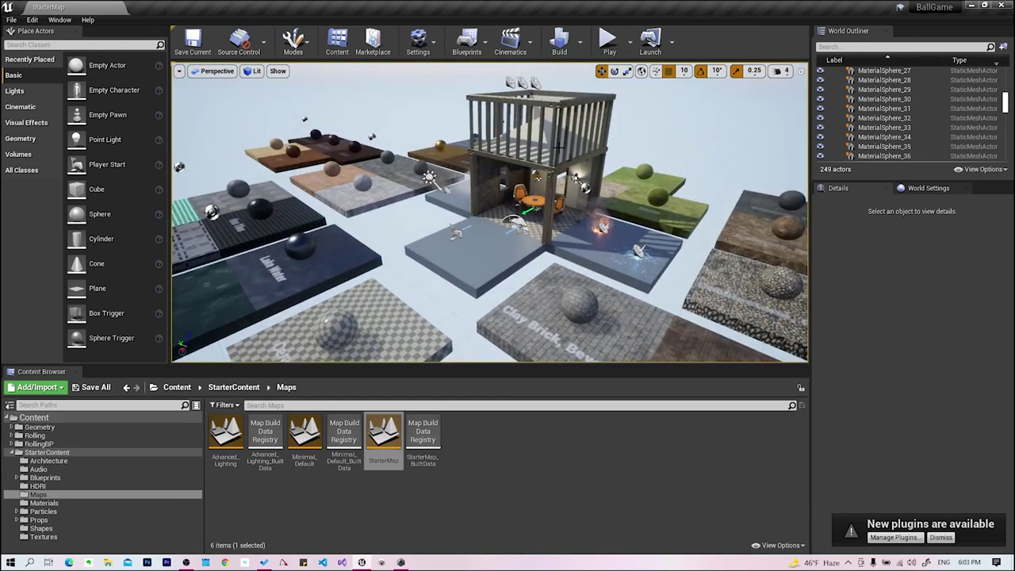
{"action": "left_click", "coordinate": [609, 47]}
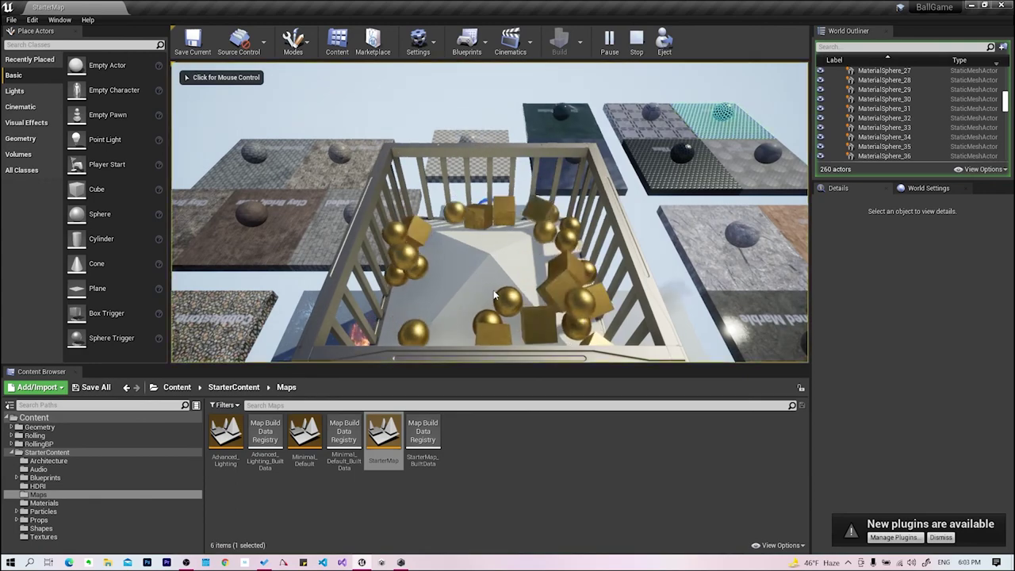
{"action": "left_click", "coordinate": [547, 164]}
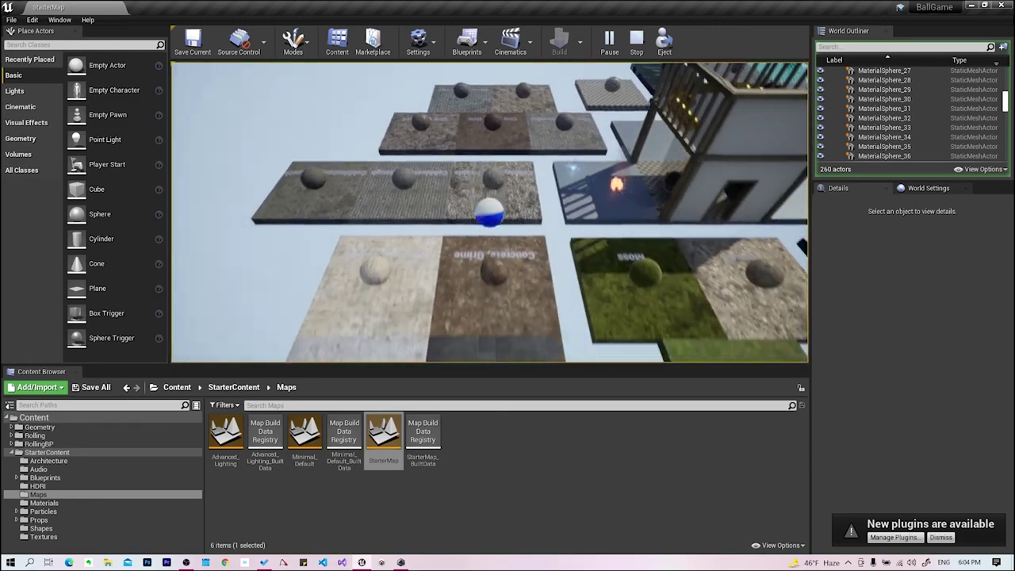
{"action": "key", "text": "Escape"}
{"action": "right_click_drag", "start_coordinate": [444, 292], "coordinate": [444, 292]}
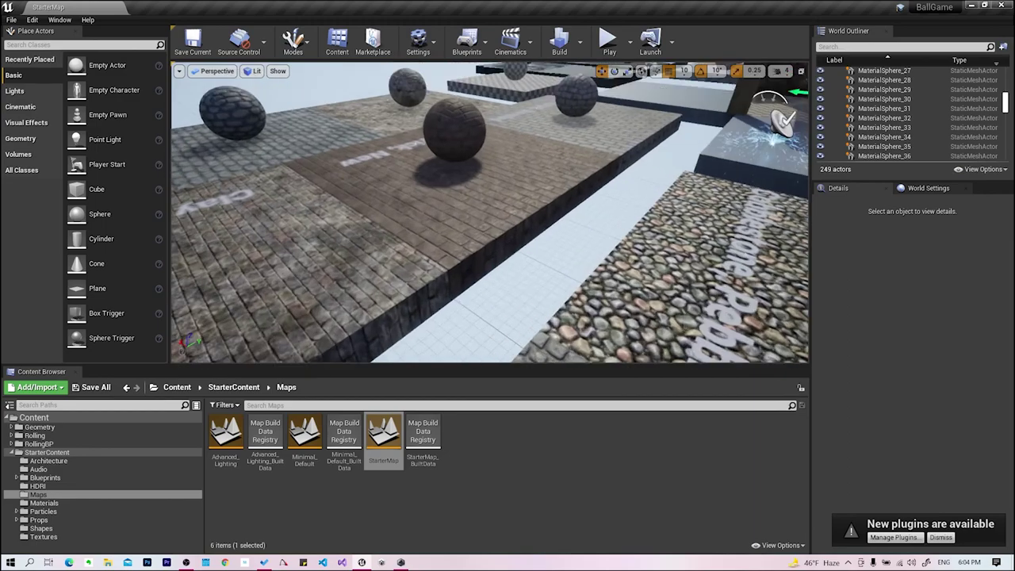
- Expand the Rolling folder and show its six materials in the Content Browser
{"action": "right_click_drag", "start_coordinate": [313, 333], "coordinate": [313, 333]}
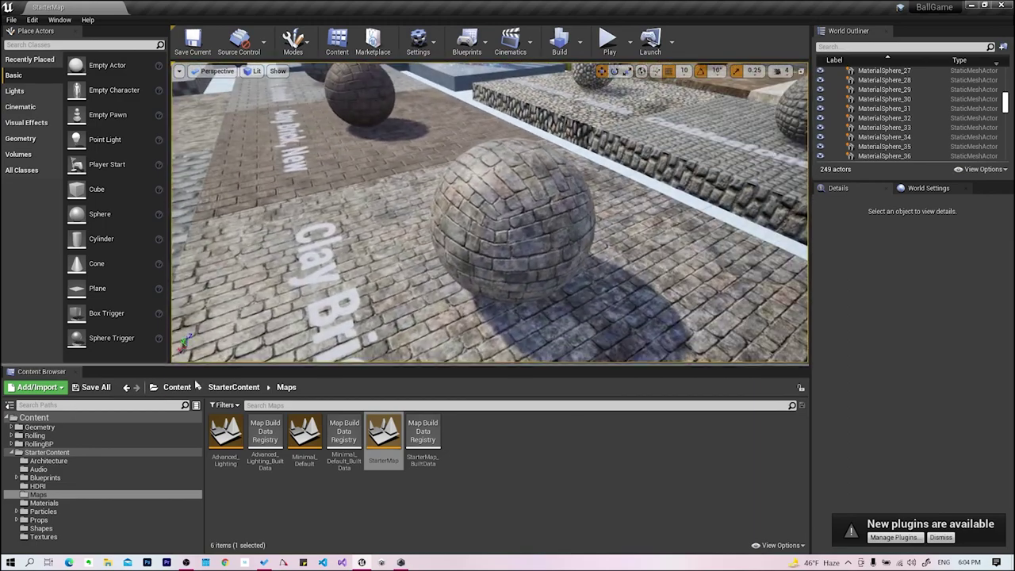
{"action": "left_click", "coordinate": [13, 445]}
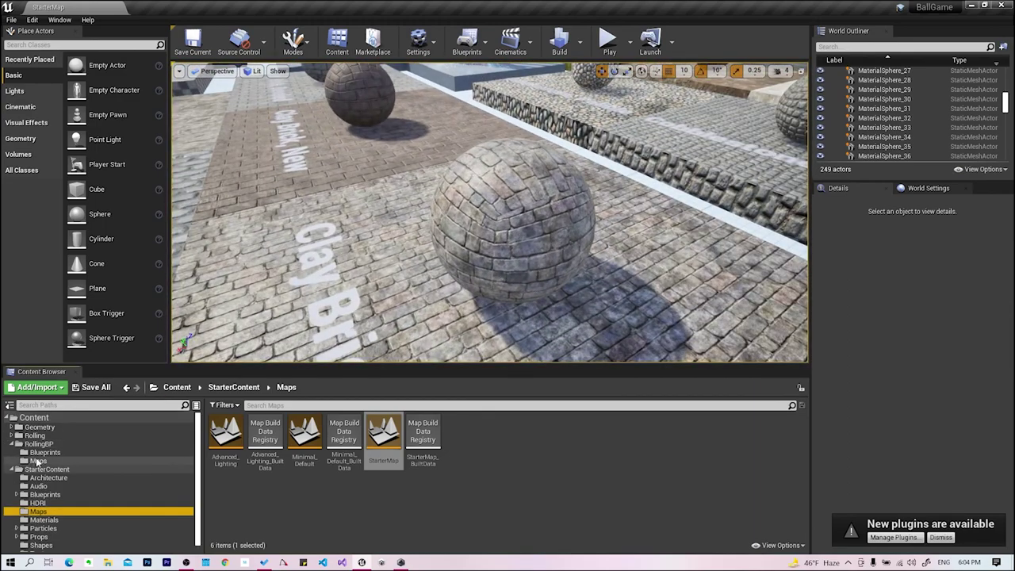
{"action": "left_click", "coordinate": [13, 445]}
{"action": "left_click", "coordinate": [11, 437]}
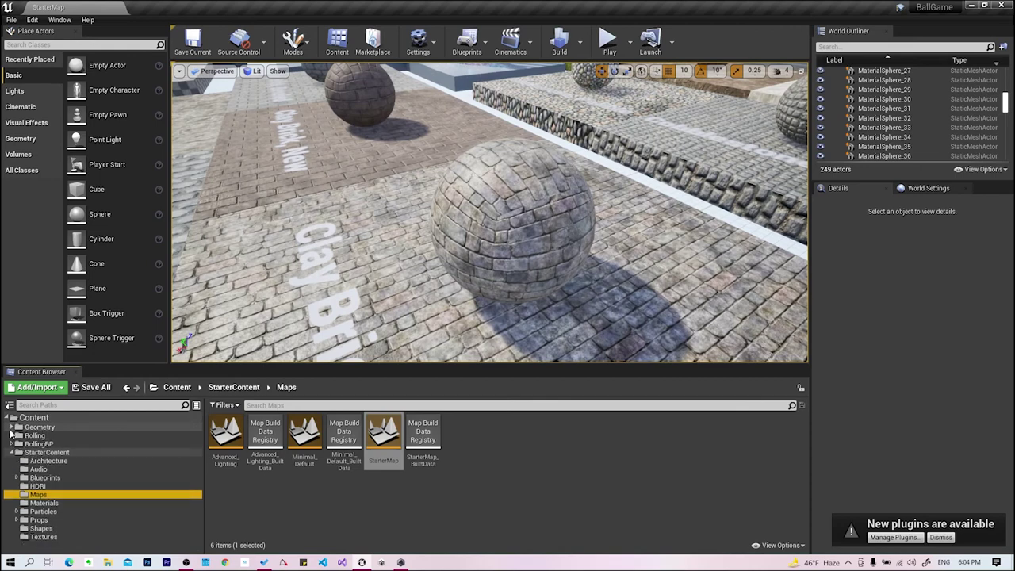
{"action": "left_click", "coordinate": [44, 444]}
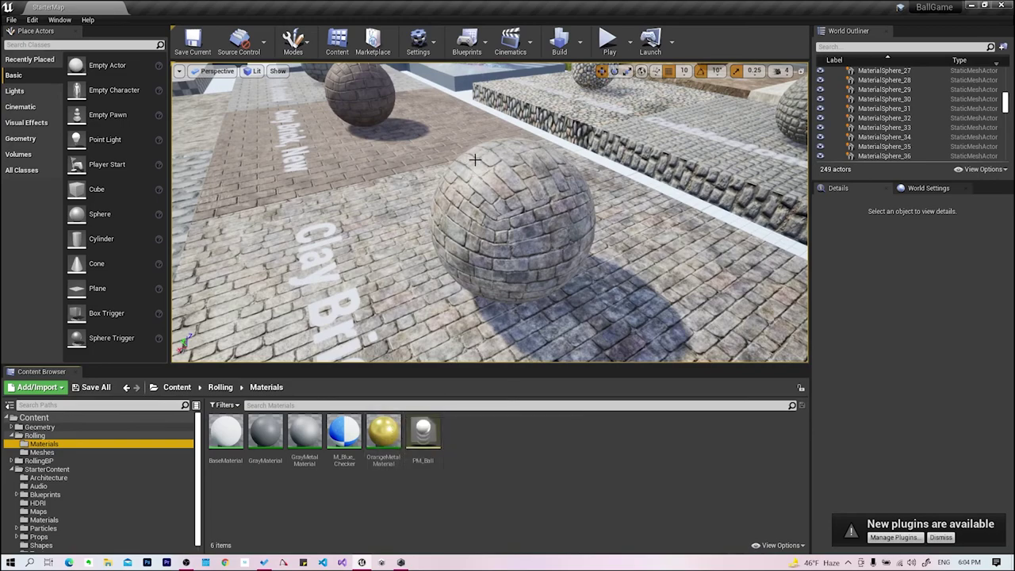
- Fly around the brick material sphere, moving in close and then pulling back
{"action": "mouse_move", "coordinate": [466, 213]}
{"action": "right_mouse_down"}
{"action": "mouse_move", "coordinate": [354, 212]}
{"action": "mouse_move", "coordinate": [333, 198]}
{"action": "right_mouse_up"}
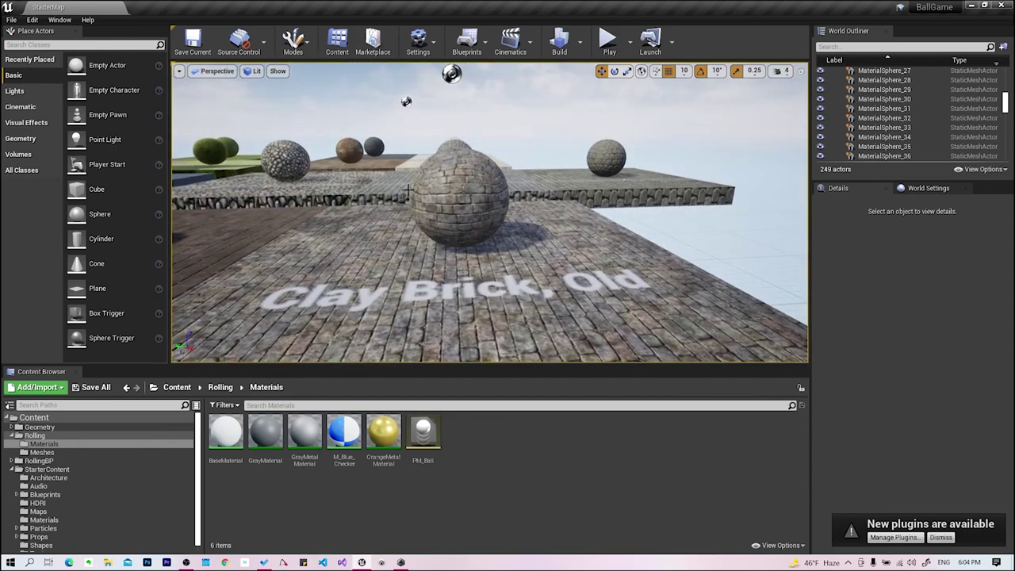
{"action": "right_click_drag", "start_coordinate": [408, 190], "coordinate": [408, 191]}
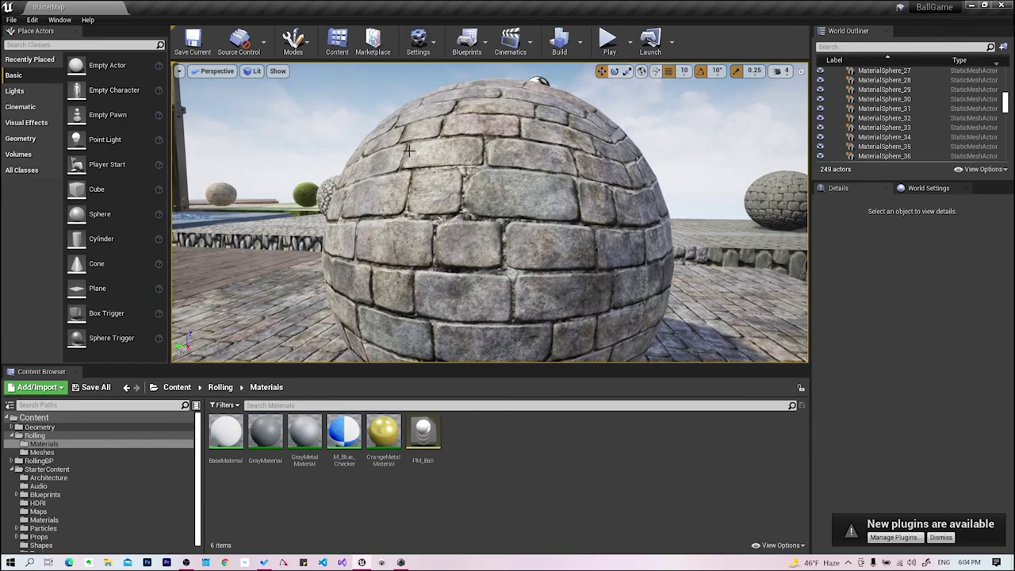
{"action": "right_click_drag", "start_coordinate": [493, 158], "coordinate": [564, 72]}
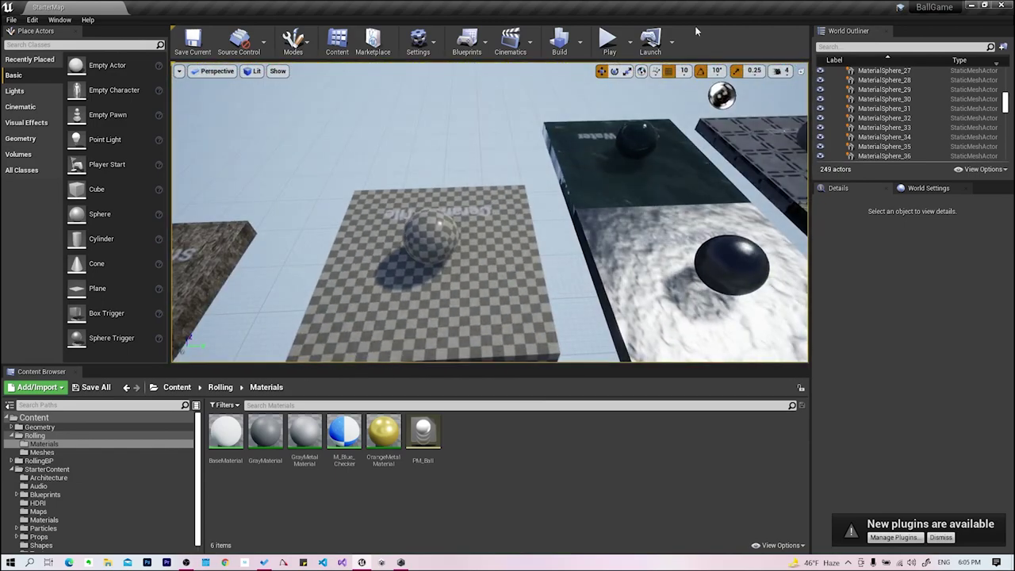
- Drop M_Metal_Burnished_Steel from StarterContent Materials onto the floor, then undo it
{"action": "scroll", "coordinate": [63, 493], "scroll_direction": "down", "scroll_amount": 1}
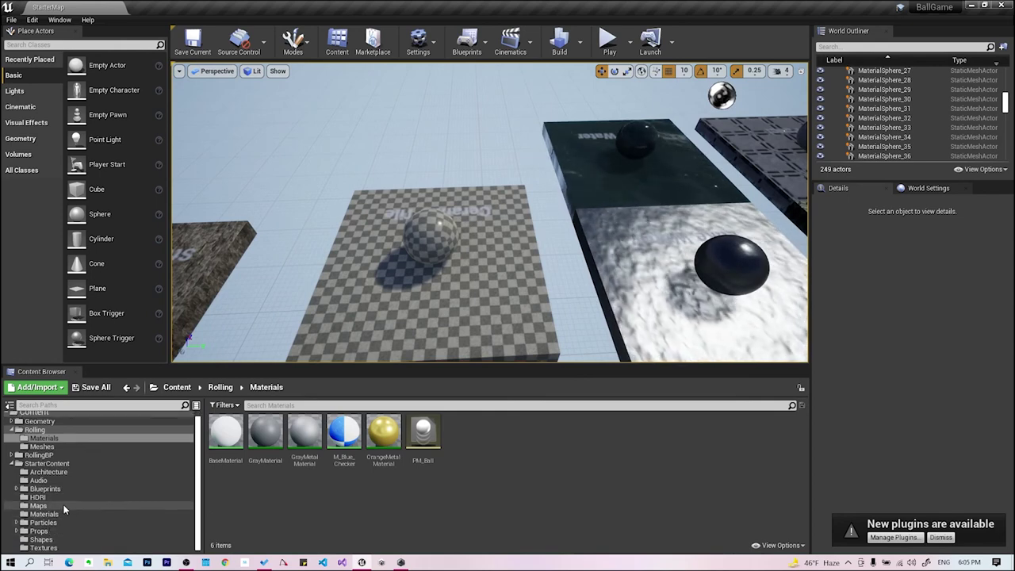
{"action": "left_click", "coordinate": [40, 505]}
{"action": "left_click", "coordinate": [47, 514]}
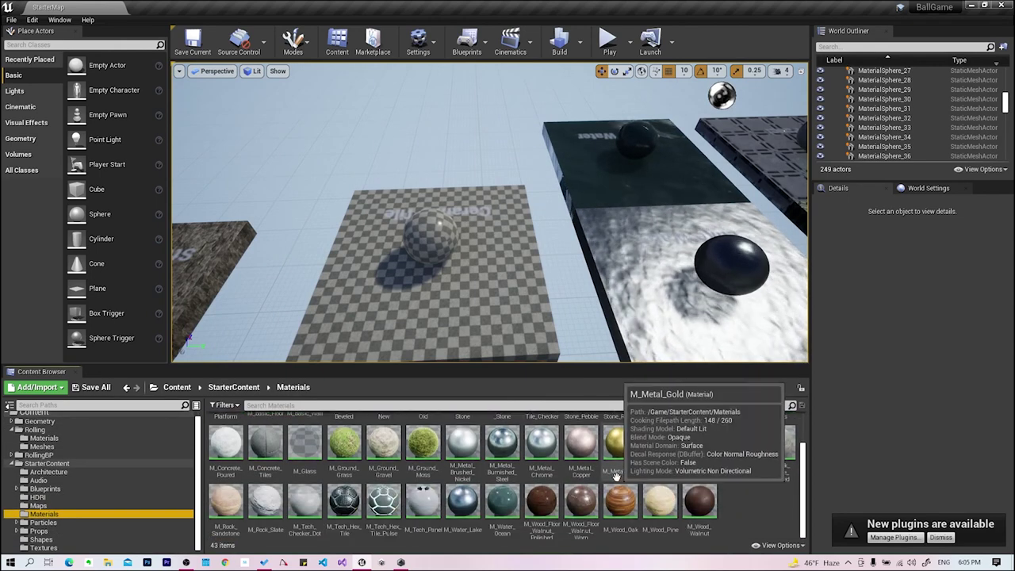
{"action": "left_click_drag", "start_coordinate": [502, 490], "coordinate": [506, 231]}
{"action": "key", "text": "ctrl+z"}
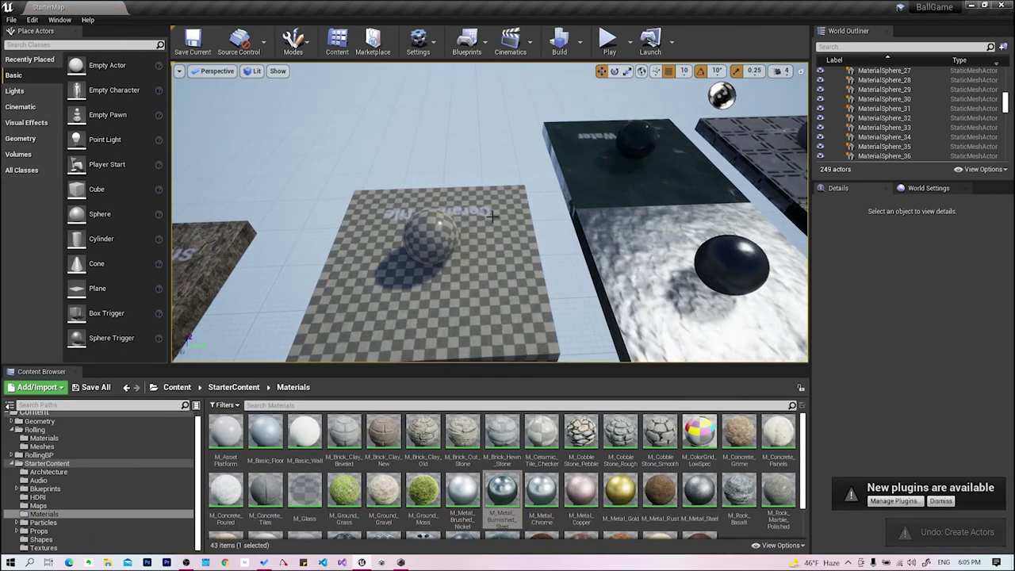
- Browse the Particles, Props and Textures folders, ending on the 19 basic Shapes
{"action": "left_click", "coordinate": [72, 523]}
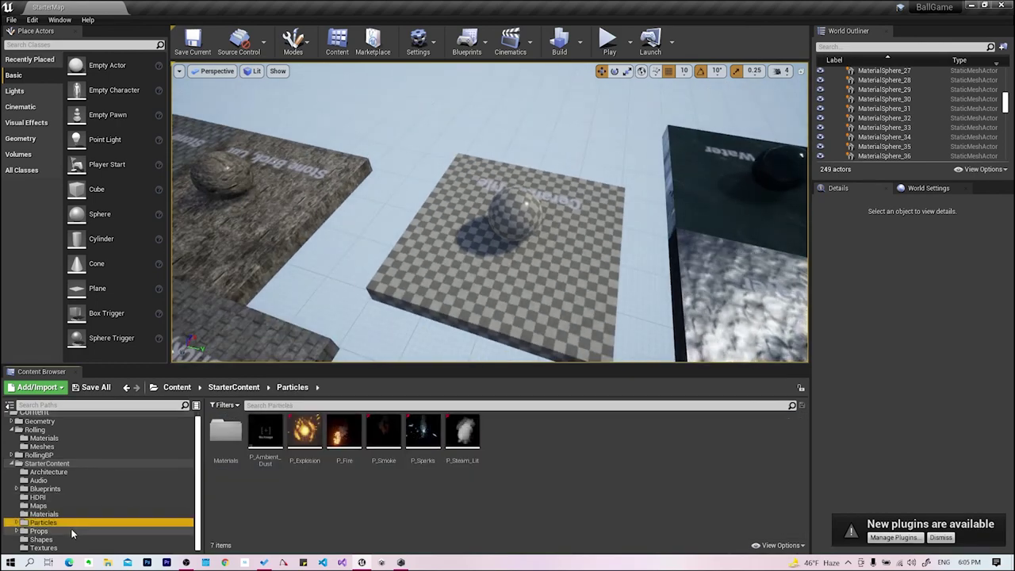
{"action": "left_click", "coordinate": [69, 532]}
{"action": "left_click", "coordinate": [41, 540]}
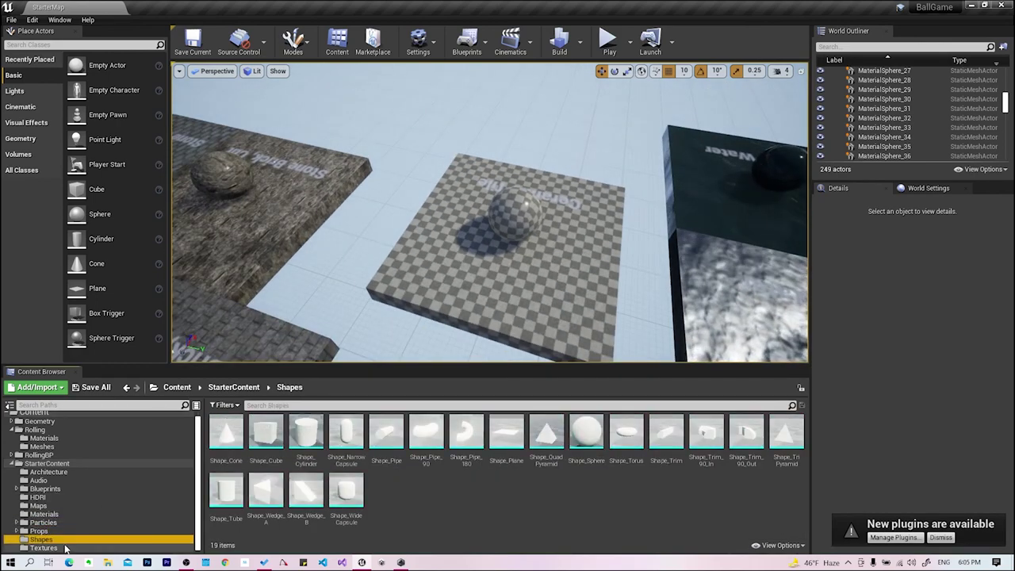
{"action": "left_click", "coordinate": [66, 548]}
{"action": "left_click", "coordinate": [47, 539]}
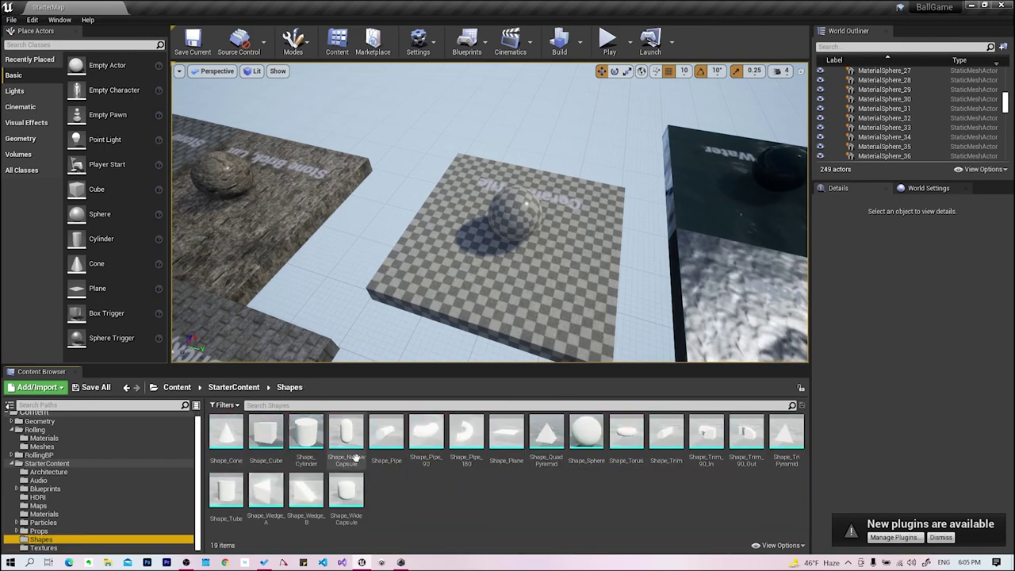
- Place a Shape_Cone, a Shape_Pipe and a large Shape_Sphere on the checker platform
{"action": "left_click_drag", "start_coordinate": [226, 432], "coordinate": [474, 245]}
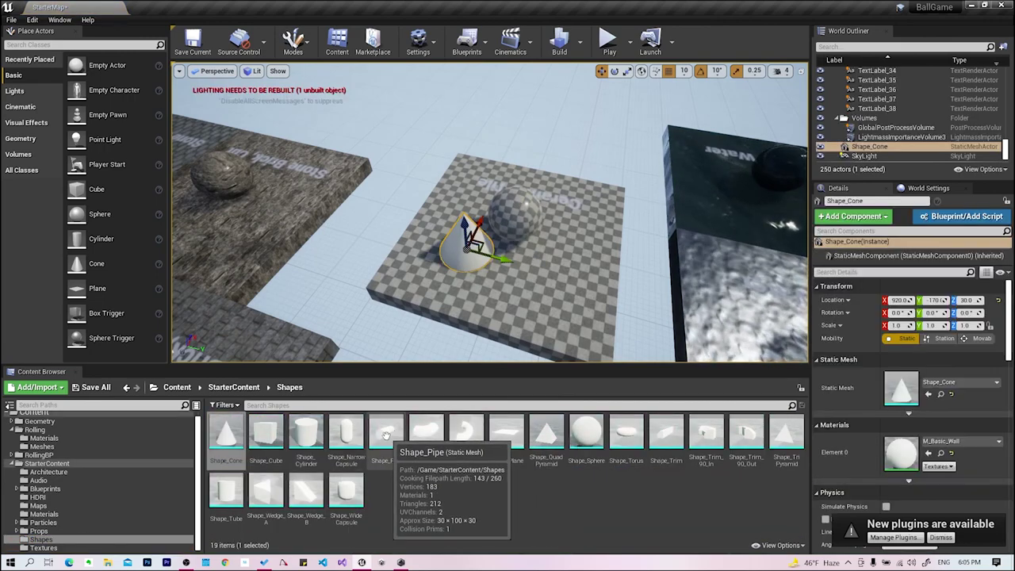
{"action": "left_click_drag", "start_coordinate": [387, 435], "coordinate": [587, 254]}
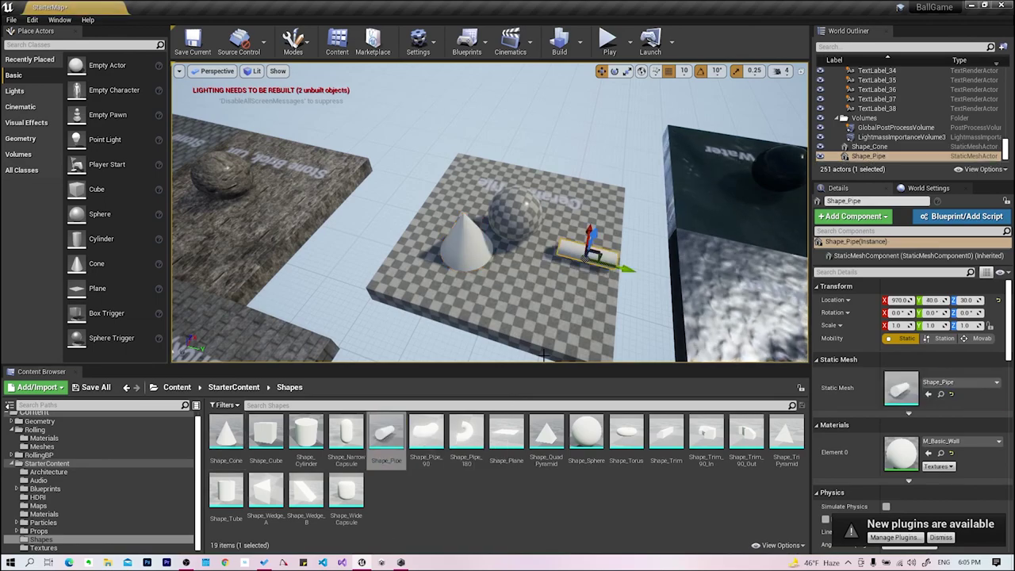
{"action": "right_click_drag", "start_coordinate": [506, 356], "coordinate": [484, 238]}
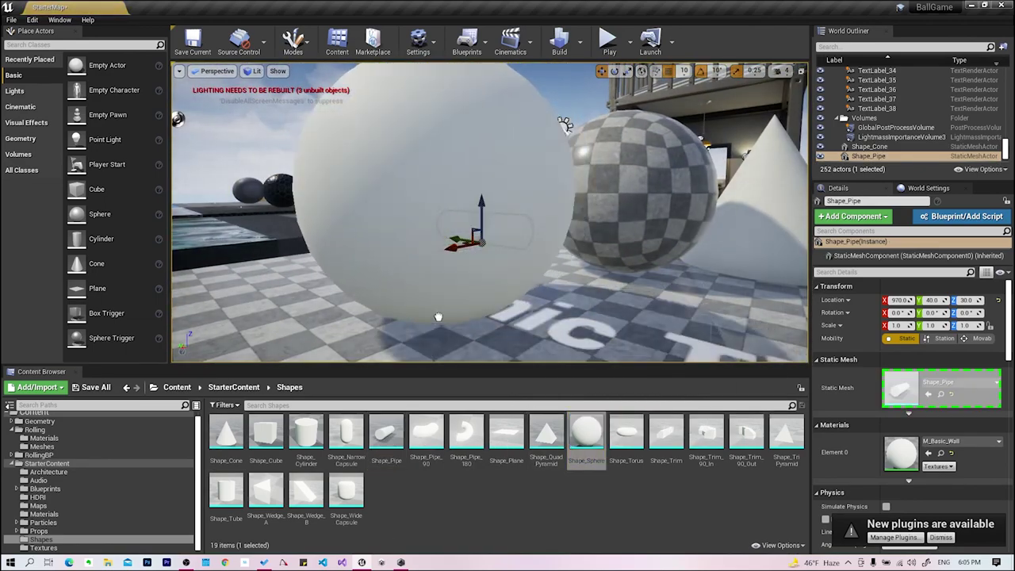
{"action": "left_click_drag", "start_coordinate": [586, 435], "coordinate": [437, 319]}
{"action": "right_click_drag", "start_coordinate": [568, 123], "coordinate": [516, 158]}
- Add a Shape_Torus and a curved Shape_Trim_90_In beside the big sphere
{"action": "mouse_move", "coordinate": [626, 432]}
{"action": "left_mouse_down"}
{"action": "mouse_move", "coordinate": [425, 388]}
{"action": "mouse_move", "coordinate": [262, 317]}
{"action": "left_mouse_up"}
{"action": "mouse_move", "coordinate": [262, 317]}
{"action": "right_mouse_down"}
{"action": "mouse_move", "coordinate": [476, 198]}
{"action": "mouse_move", "coordinate": [444, 238]}
{"action": "mouse_move", "coordinate": [475, 222]}
{"action": "mouse_move", "coordinate": [476, 238]}
{"action": "right_mouse_up"}
{"action": "mouse_move", "coordinate": [706, 436]}
{"action": "left_mouse_down"}
{"action": "mouse_move", "coordinate": [274, 253]}
{"action": "mouse_move", "coordinate": [563, 305]}
{"action": "left_mouse_up"}
{"action": "mouse_move", "coordinate": [563, 306]}
{"action": "right_mouse_down"}
{"action": "mouse_move", "coordinate": [516, 285]}
{"action": "mouse_move", "coordinate": [476, 306]}
{"action": "right_mouse_up"}
{"action": "left_click", "coordinate": [476, 306]}
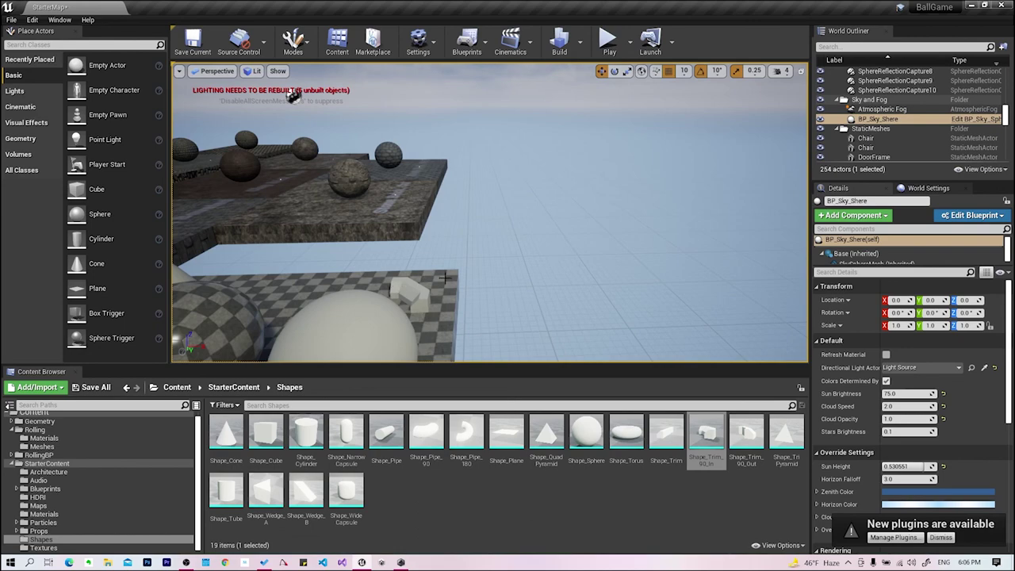
- Open RollingBPExampleMap from the RollingBP Maps folder, answering the save prompt
{"action": "key", "text": "f"}
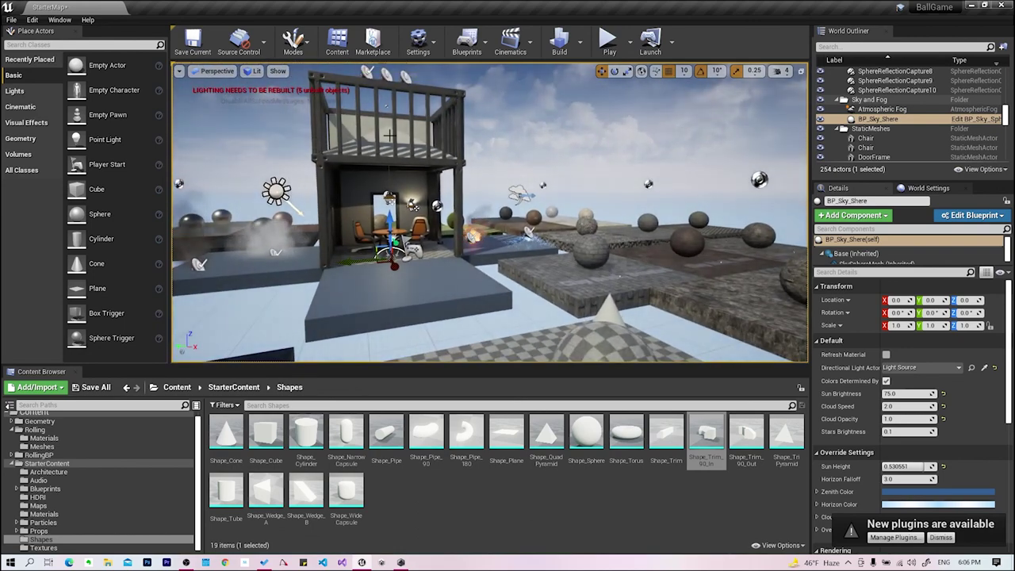
{"action": "scroll", "coordinate": [14, 461], "scroll_direction": "up", "scroll_amount": 1}
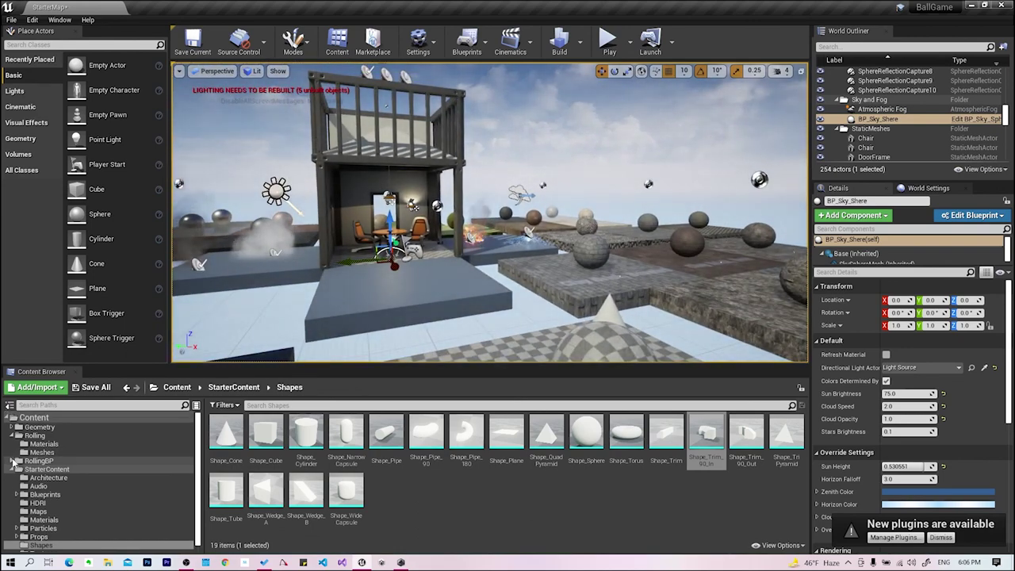
{"action": "left_click", "coordinate": [14, 462]}
{"action": "left_click", "coordinate": [37, 478]}
{"action": "key", "text": "ctrl+shift+s"}
{"action": "left_click", "coordinate": [606, 380]}
- Browse to the StarterContent Materials folder listing its 43 materials
{"action": "scroll", "coordinate": [90, 508], "scroll_direction": "down", "scroll_amount": 2}
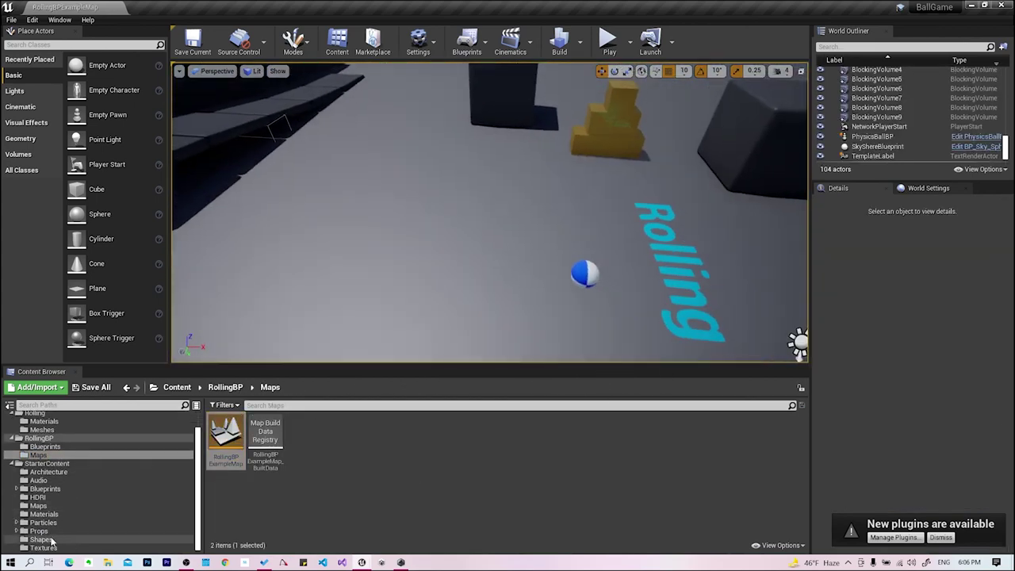
{"action": "left_click", "coordinate": [57, 497]}
{"action": "left_click", "coordinate": [54, 513]}
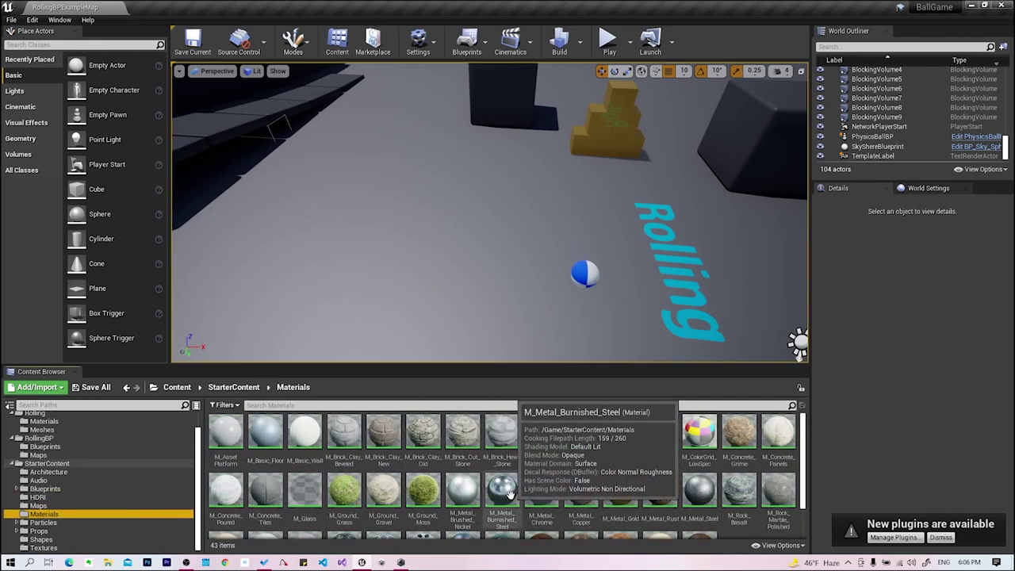
- Try Burnished Steel, then give the floor M_Water_Ocean and start a play test
{"action": "left_click_drag", "start_coordinate": [510, 495], "coordinate": [449, 277]}
{"action": "mouse_move", "coordinate": [449, 277]}
{"action": "right_mouse_down"}
{"action": "mouse_move", "coordinate": [492, 262]}
{"action": "mouse_move", "coordinate": [440, 302]}
{"action": "right_mouse_up"}
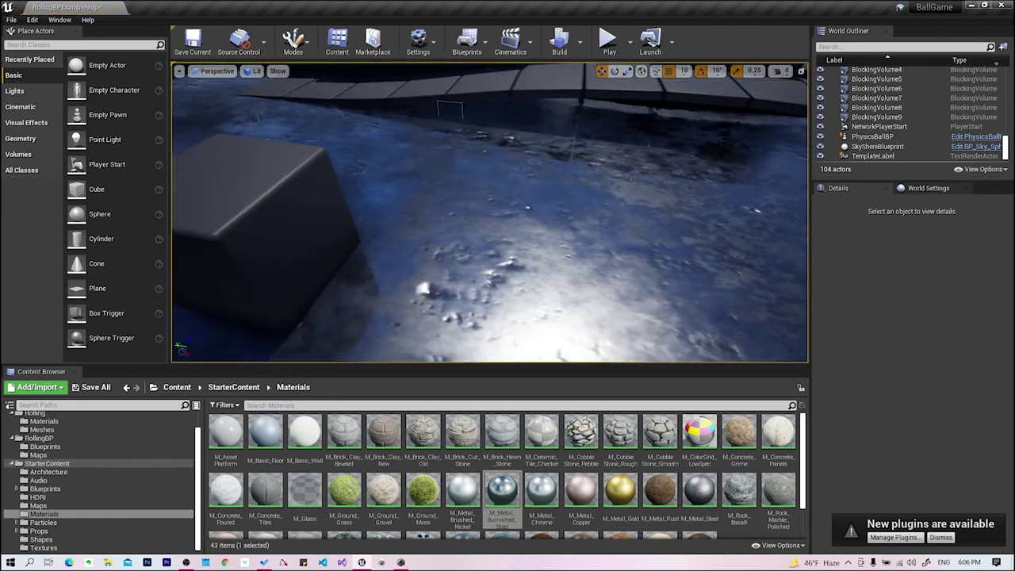
{"action": "scroll", "coordinate": [501, 499], "scroll_direction": "down", "scroll_amount": 2}
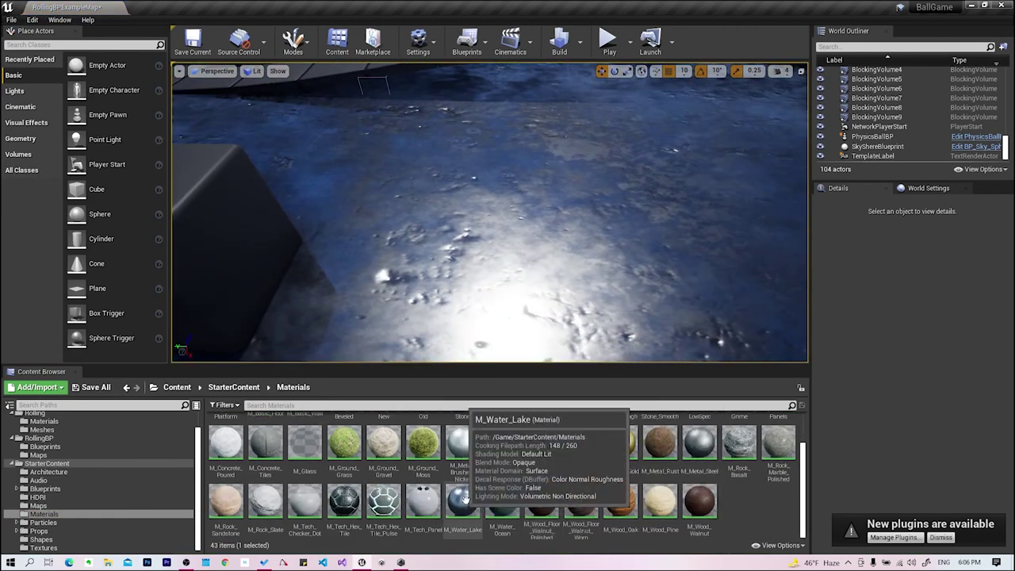
{"action": "left_click_drag", "start_coordinate": [501, 500], "coordinate": [566, 269]}
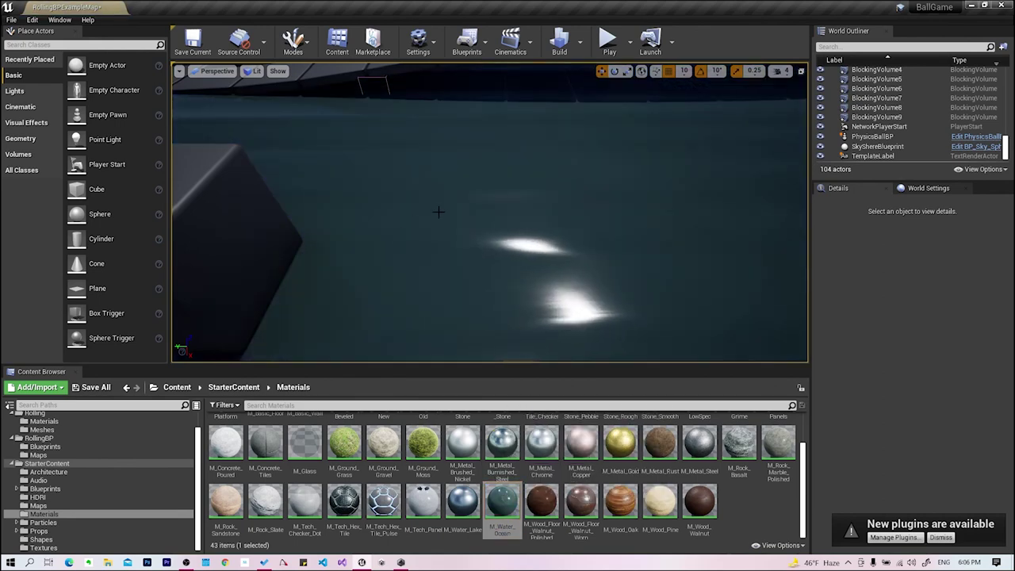
{"action": "scroll", "coordinate": [498, 315], "scroll_direction": "down", "scroll_amount": 5}
{"action": "right_click_drag", "start_coordinate": [499, 315], "coordinate": [588, 69]}
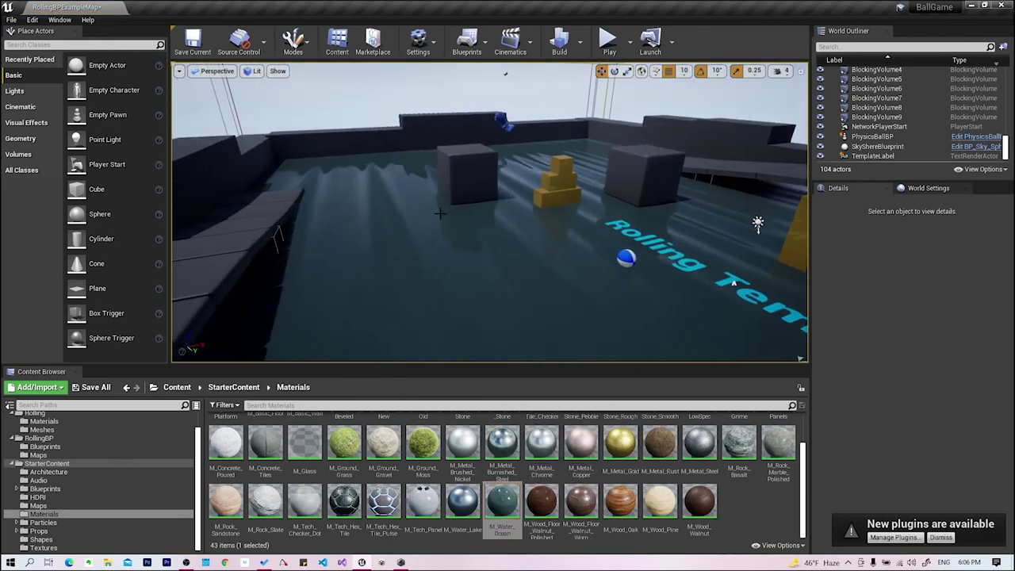
{"action": "left_click", "coordinate": [608, 40]}
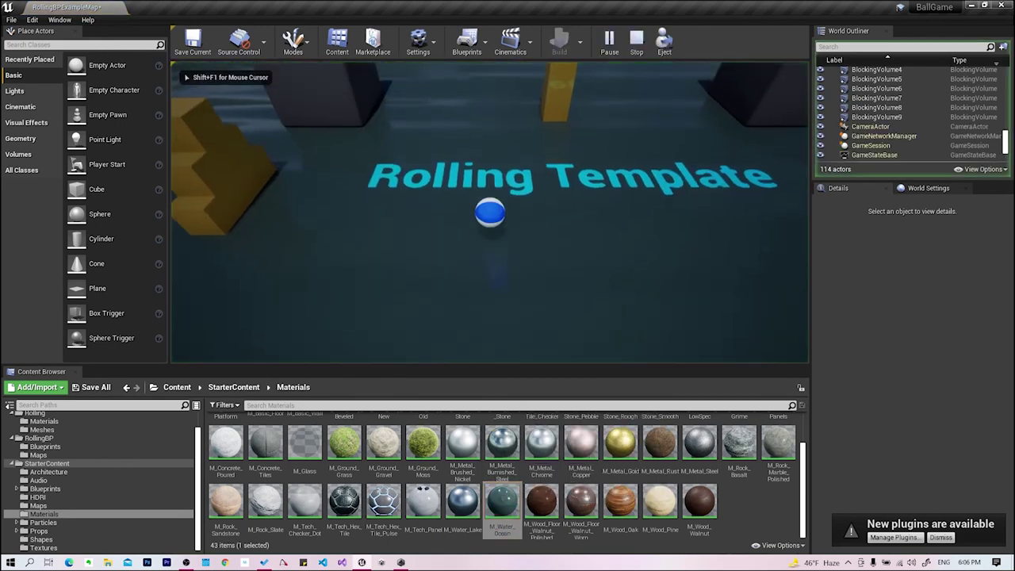
- Roll the ball forward, stop, undo the floor to grey, then briefly play-test again
{"action": "key", "text": "w"}
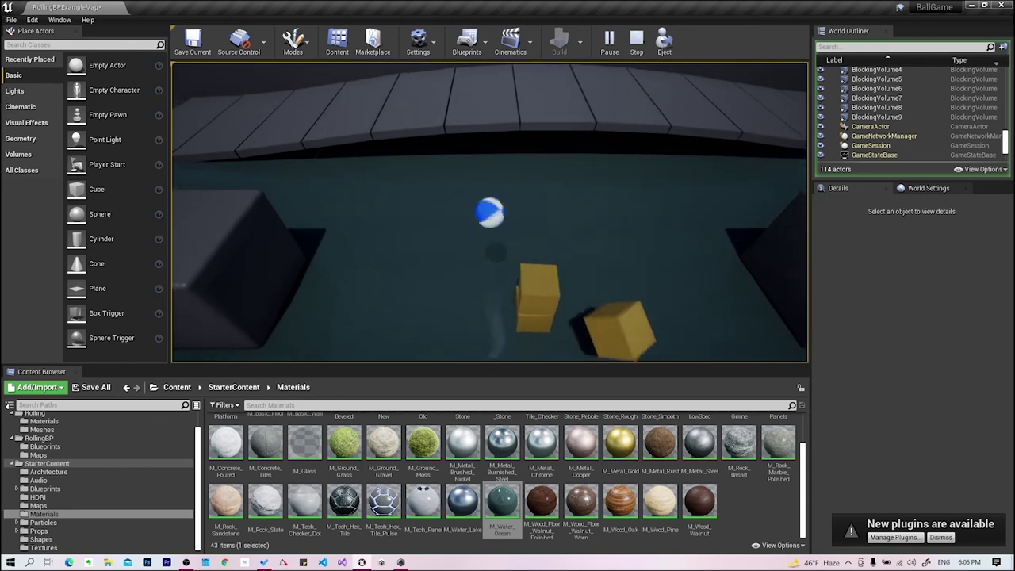
{"action": "key", "text": "Escape"}
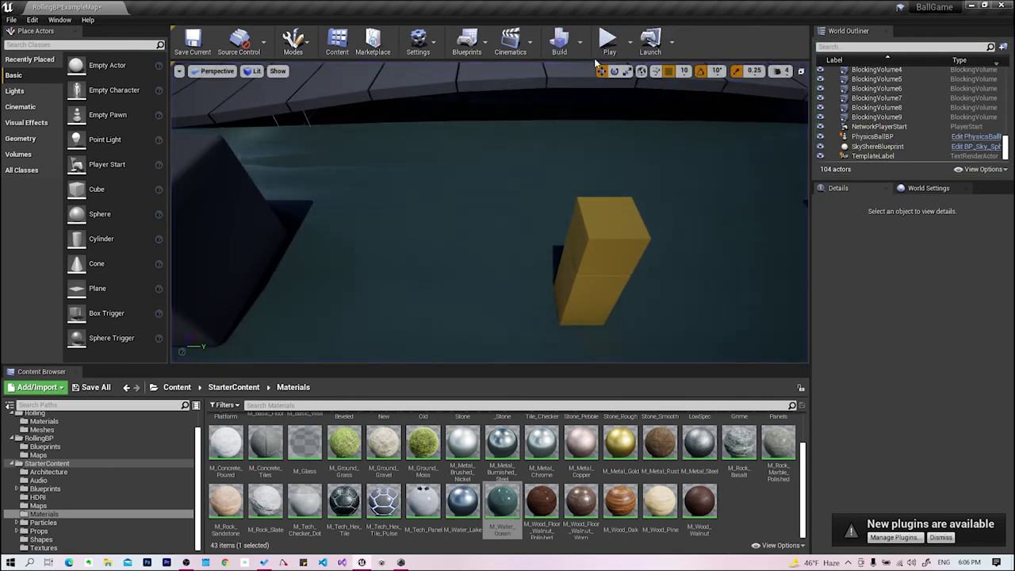
{"action": "key", "text": "ctrl+z"}
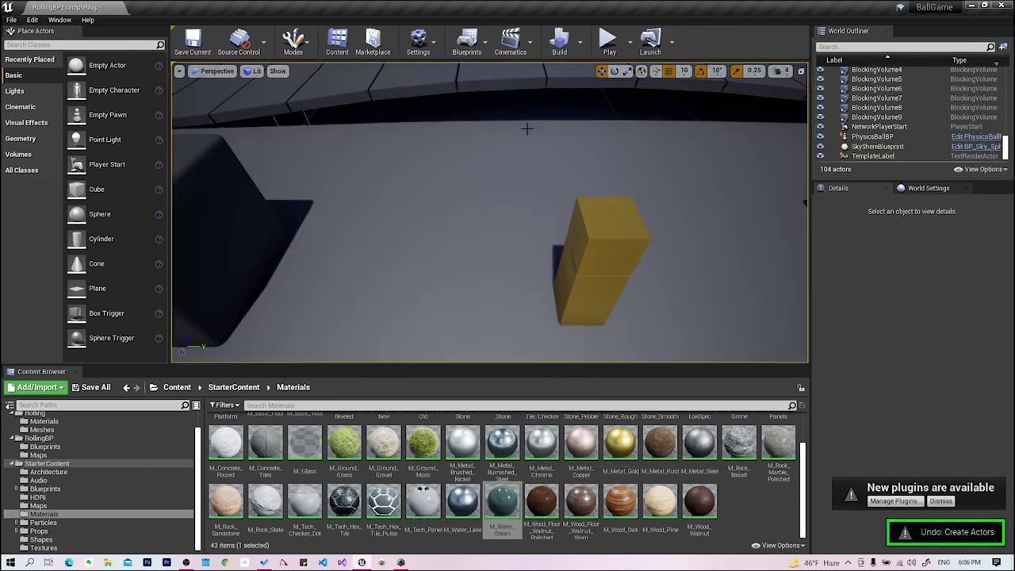
{"action": "left_click", "coordinate": [609, 43]}
{"action": "key", "text": "Escape"}
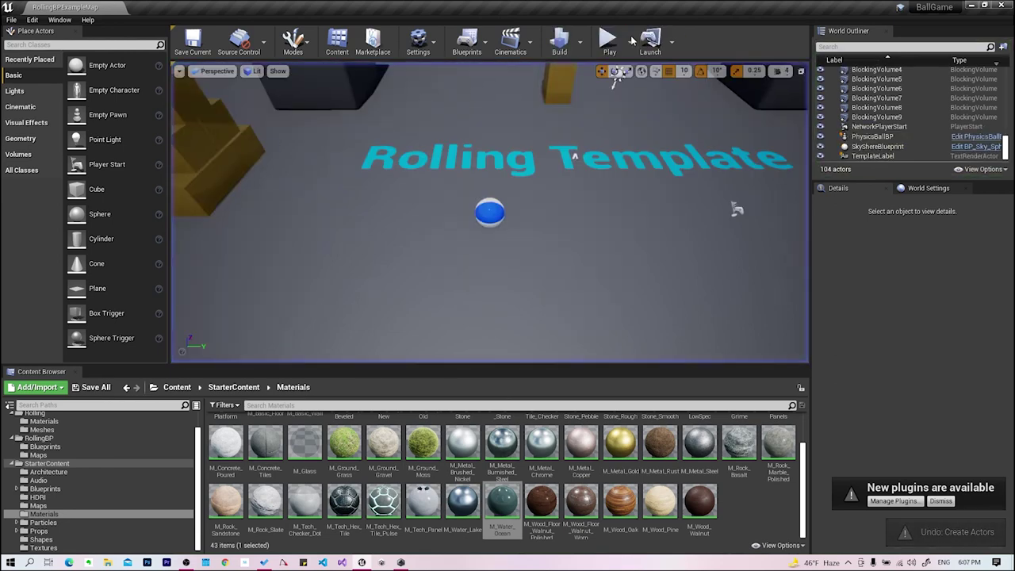